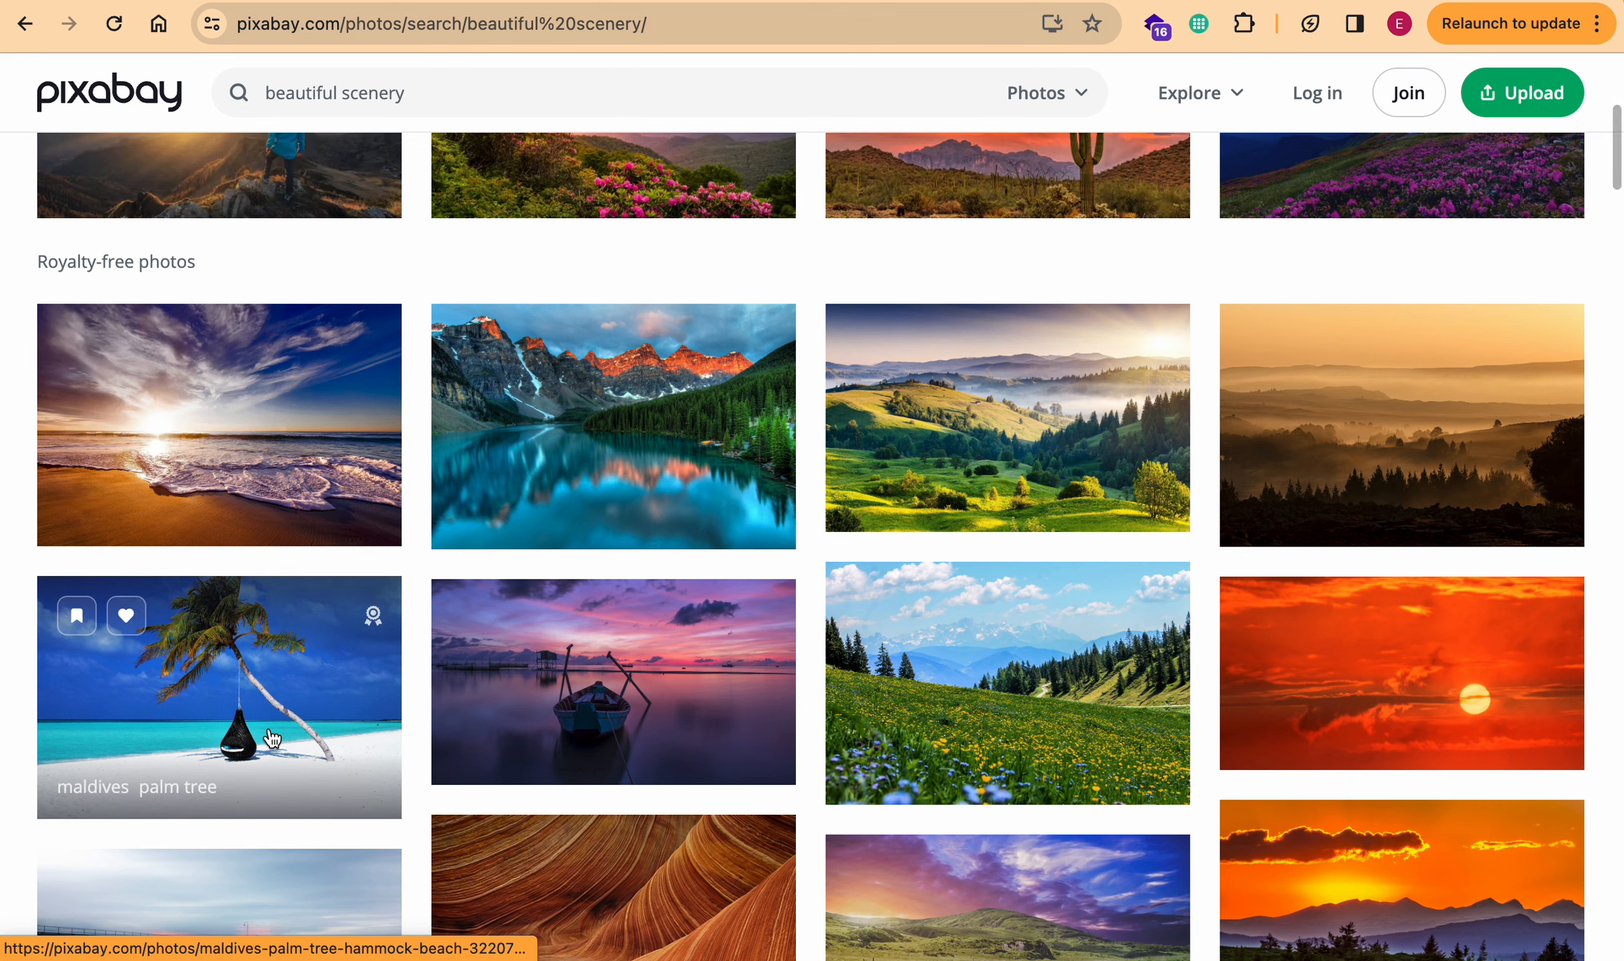
Step: Open the Pixabay photo of a flower meadow with mountains and copy its image address
scroll(271, 737, "down", 1)
scroll(271, 737, "down", 5)
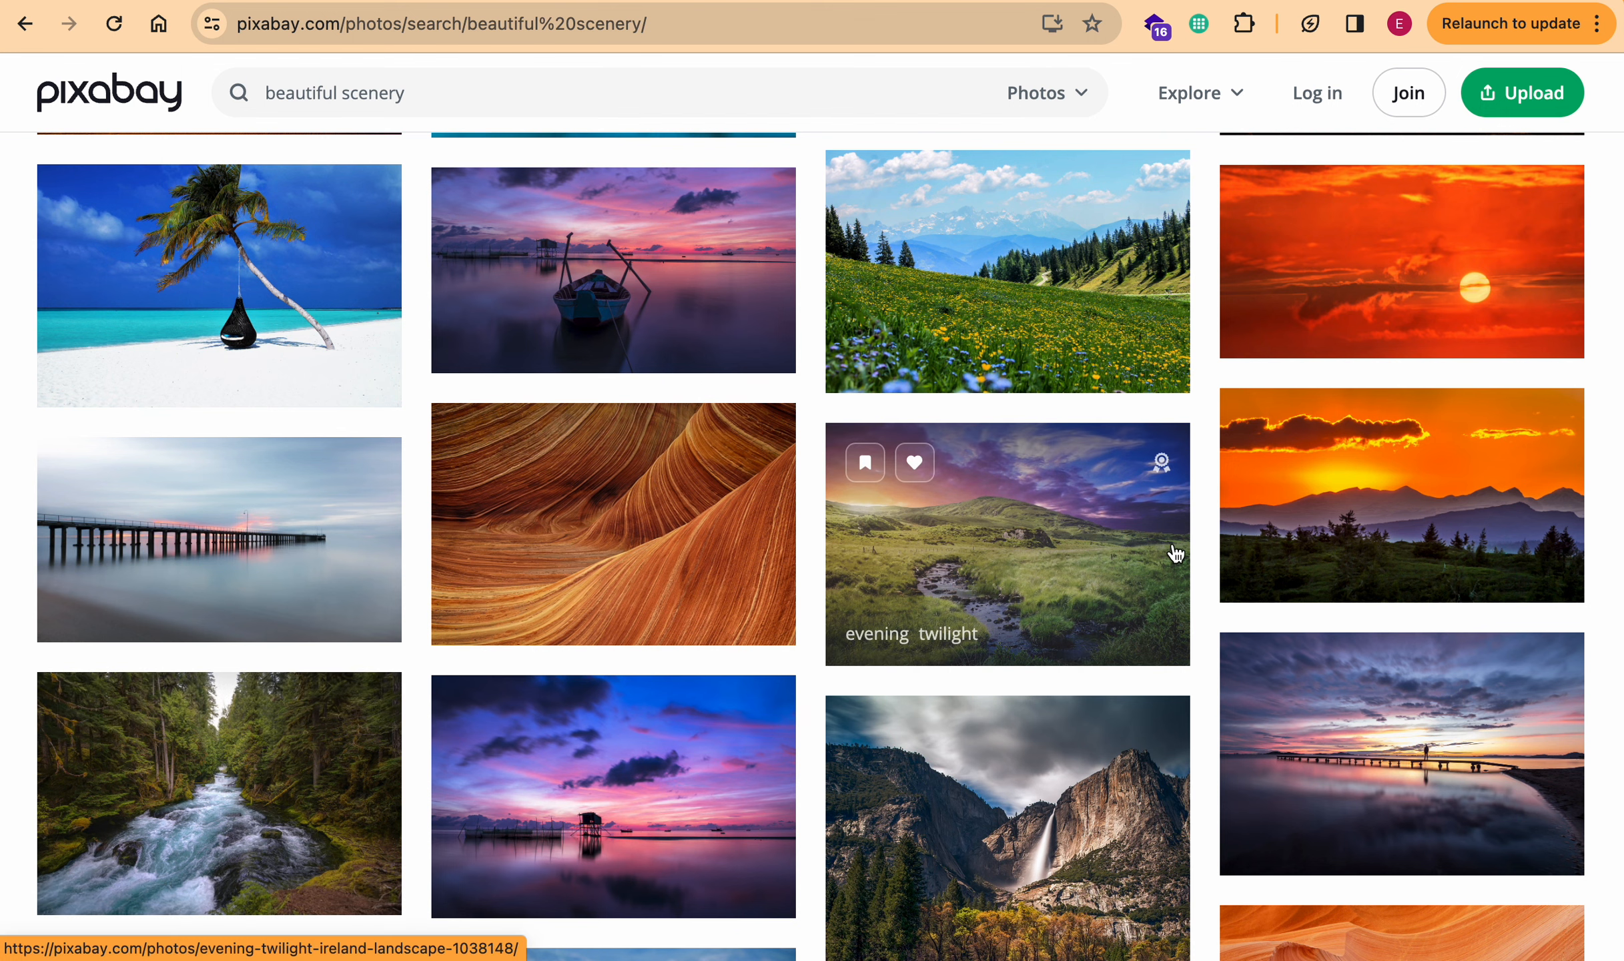
left_click(1048, 314)
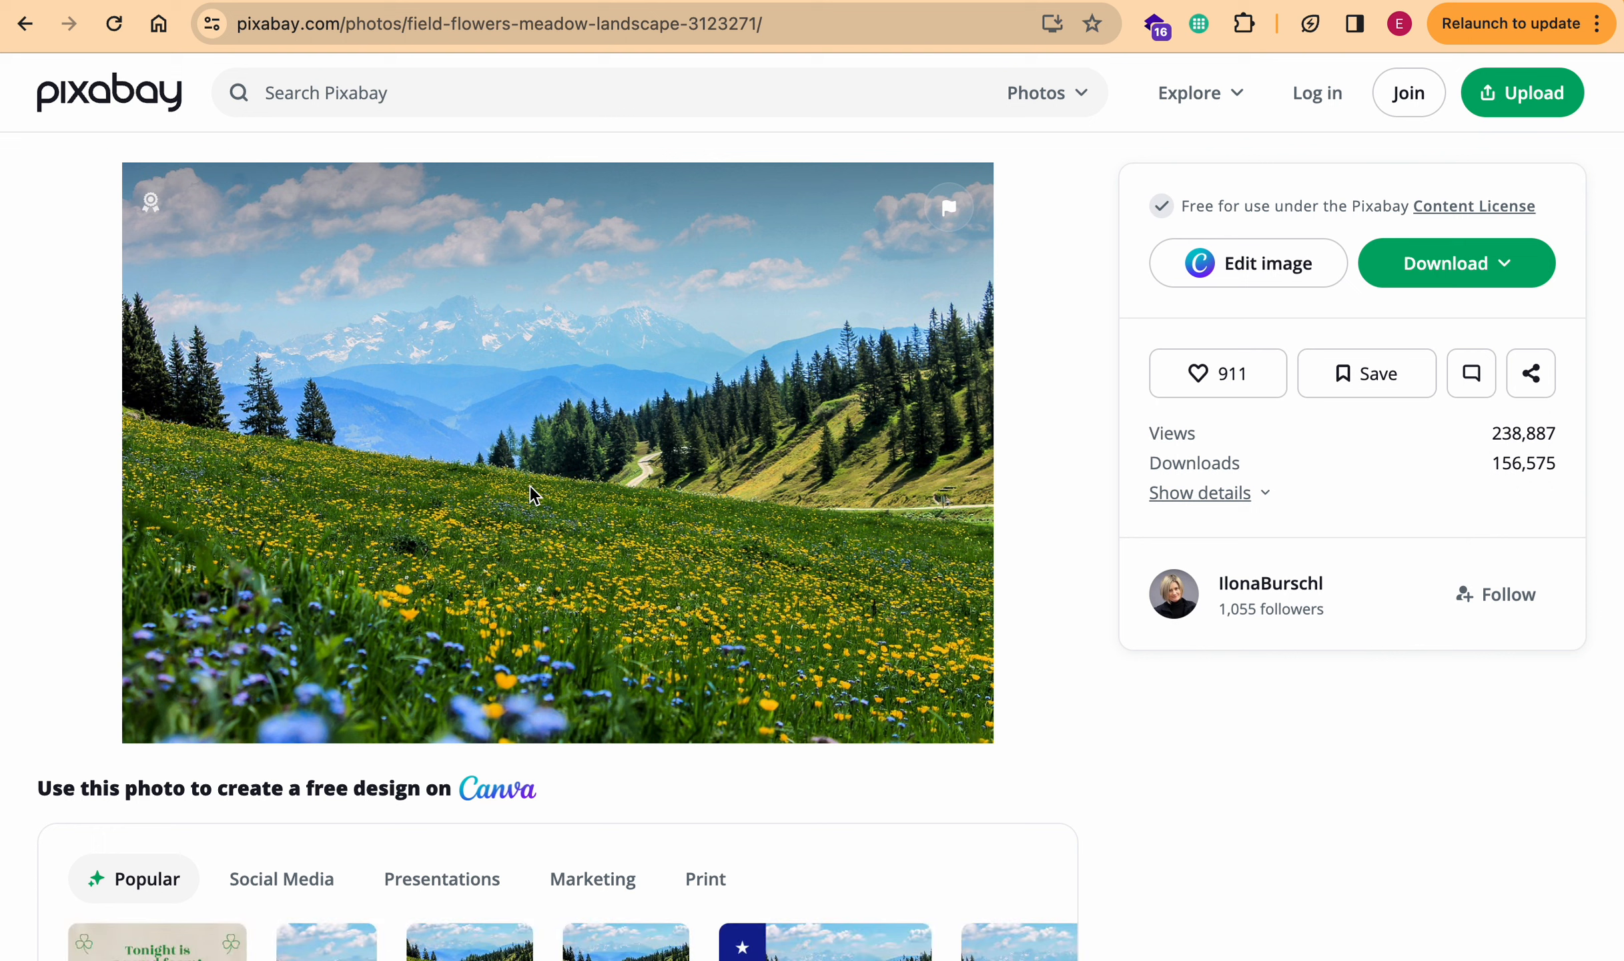
right_click(532, 492)
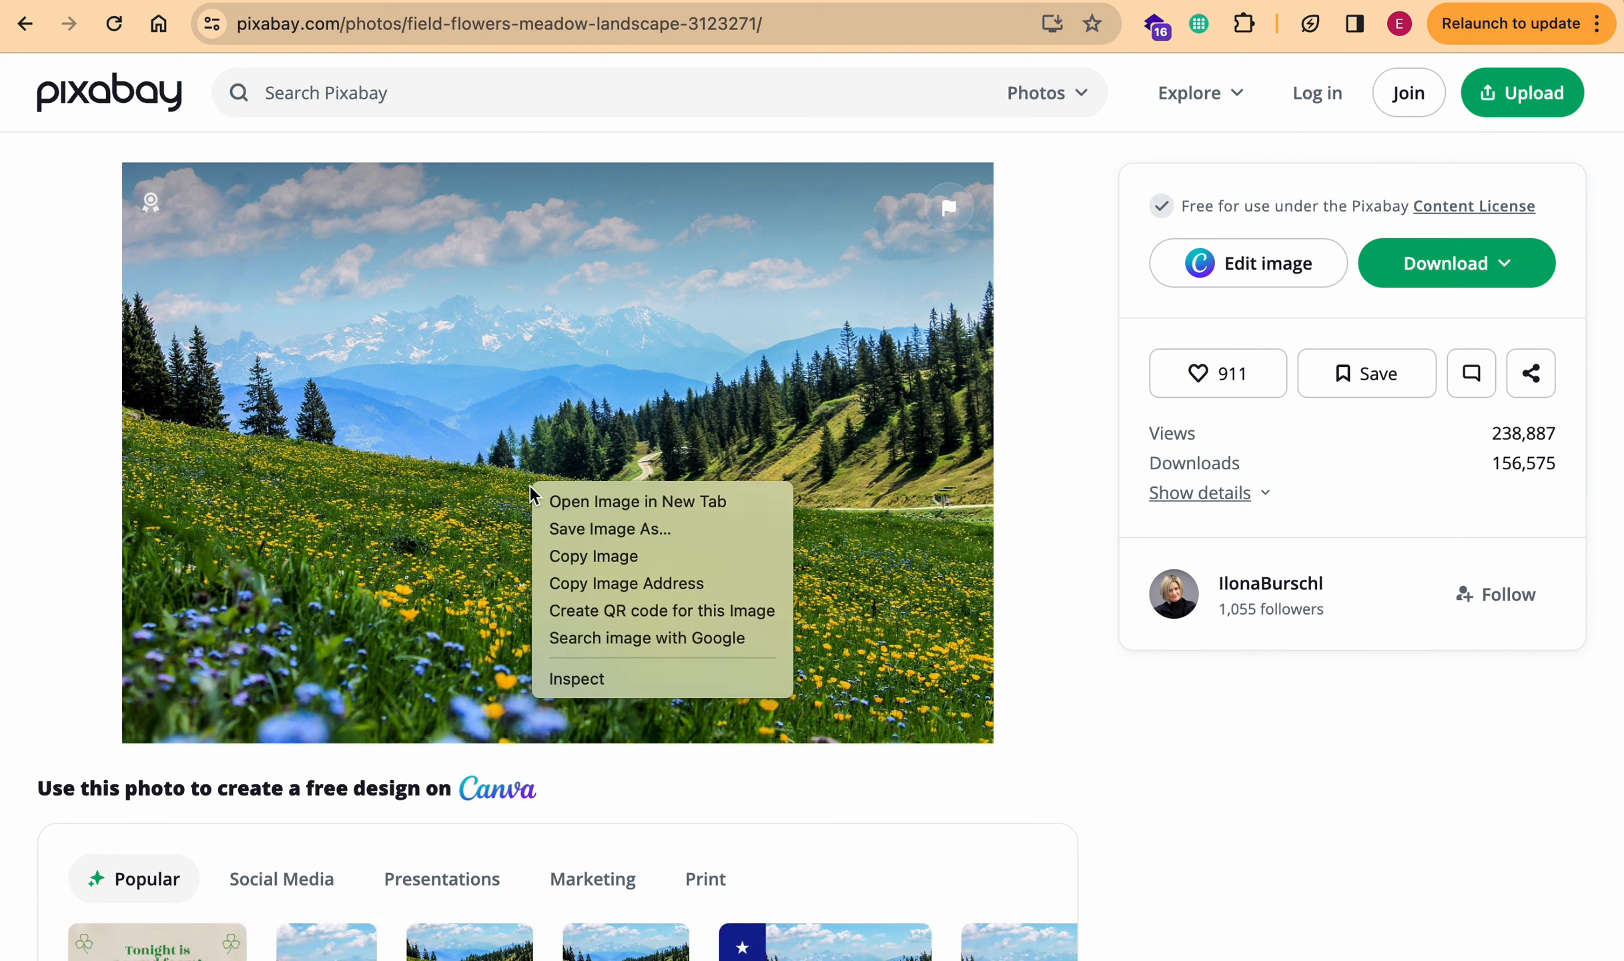
left_click(647, 583)
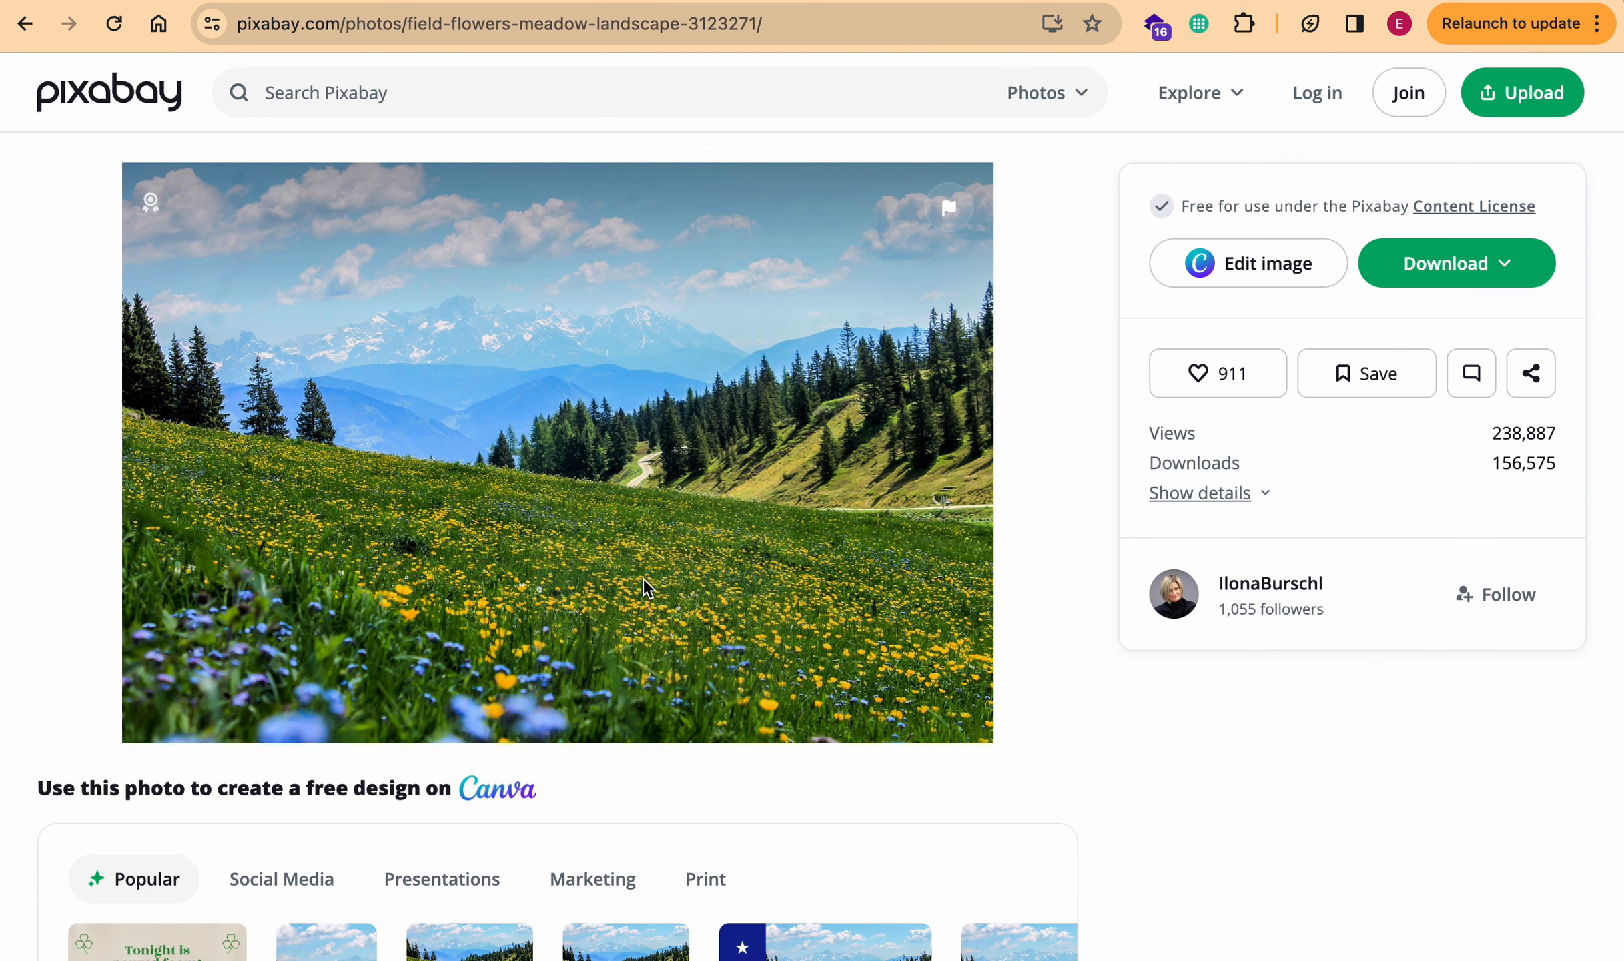
Step: Switch to the Peti-Peti page titled "My new webpage" and turn on box editing
left_click(140, 0)
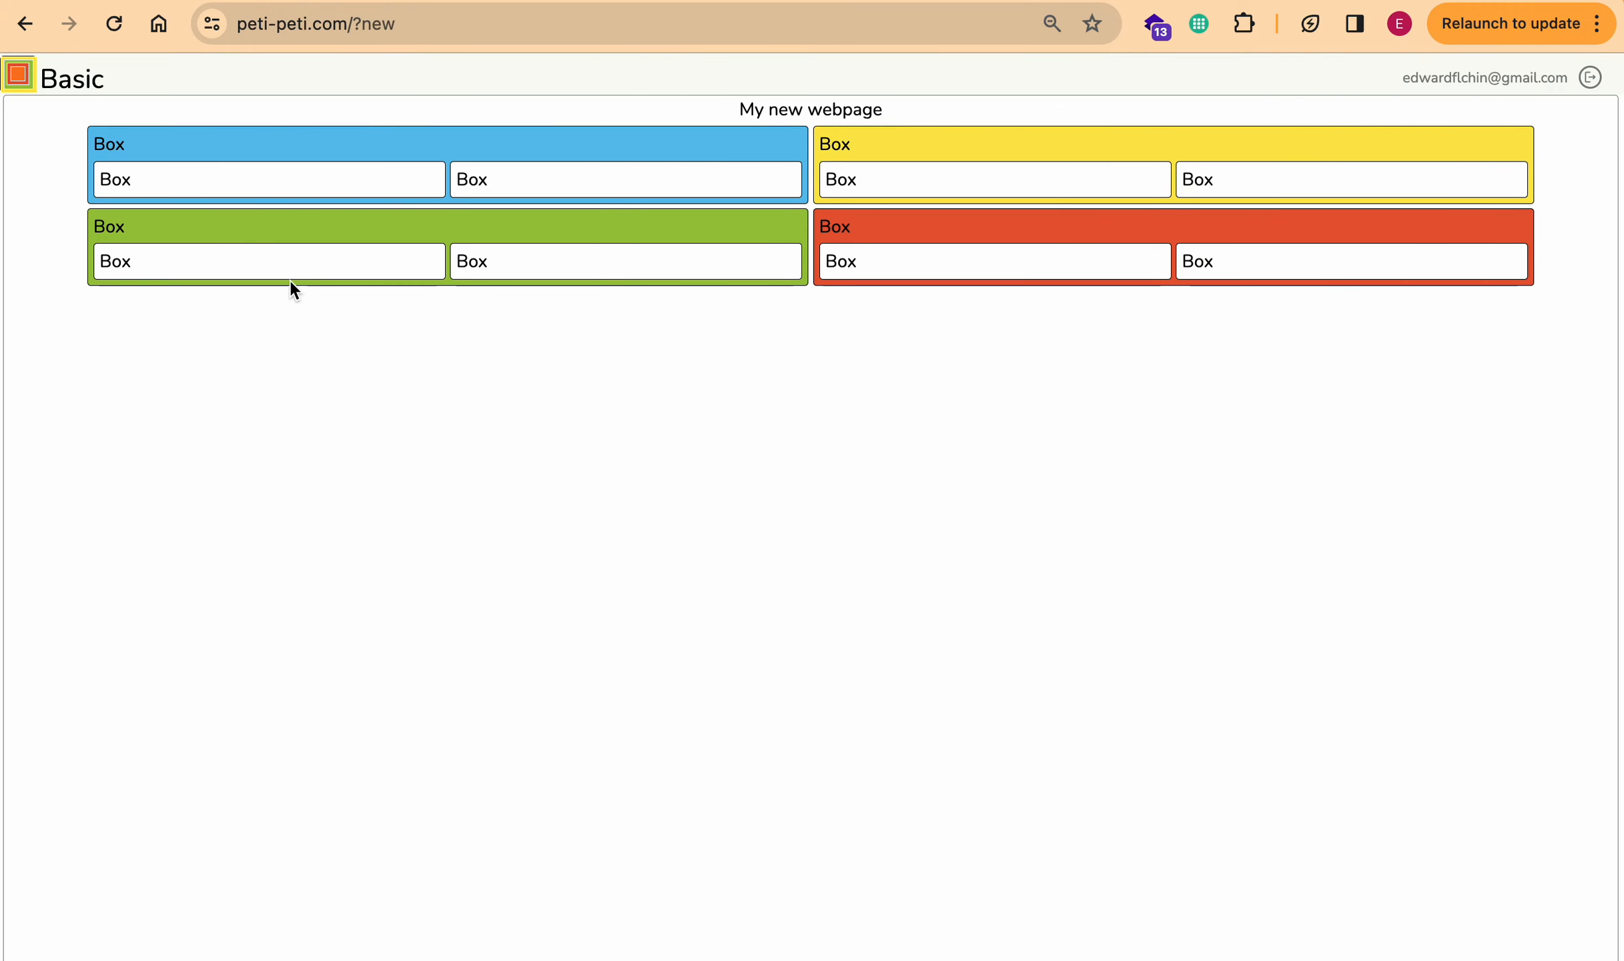
left_click(21, 83)
left_click(76, 163)
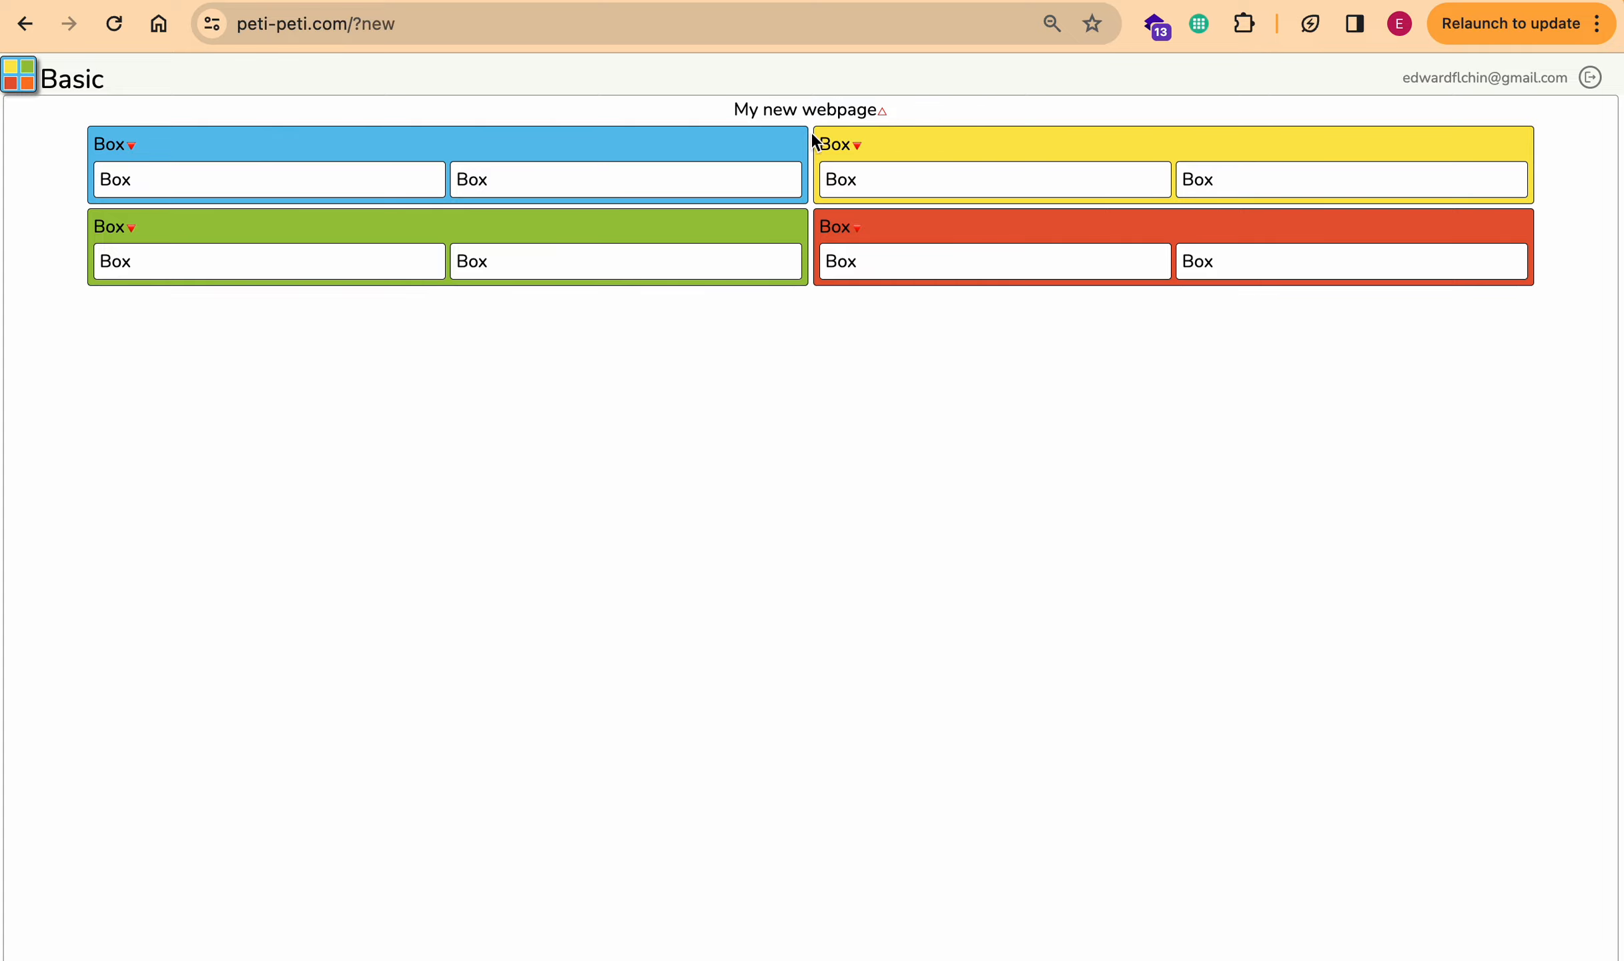
left_click(806, 110)
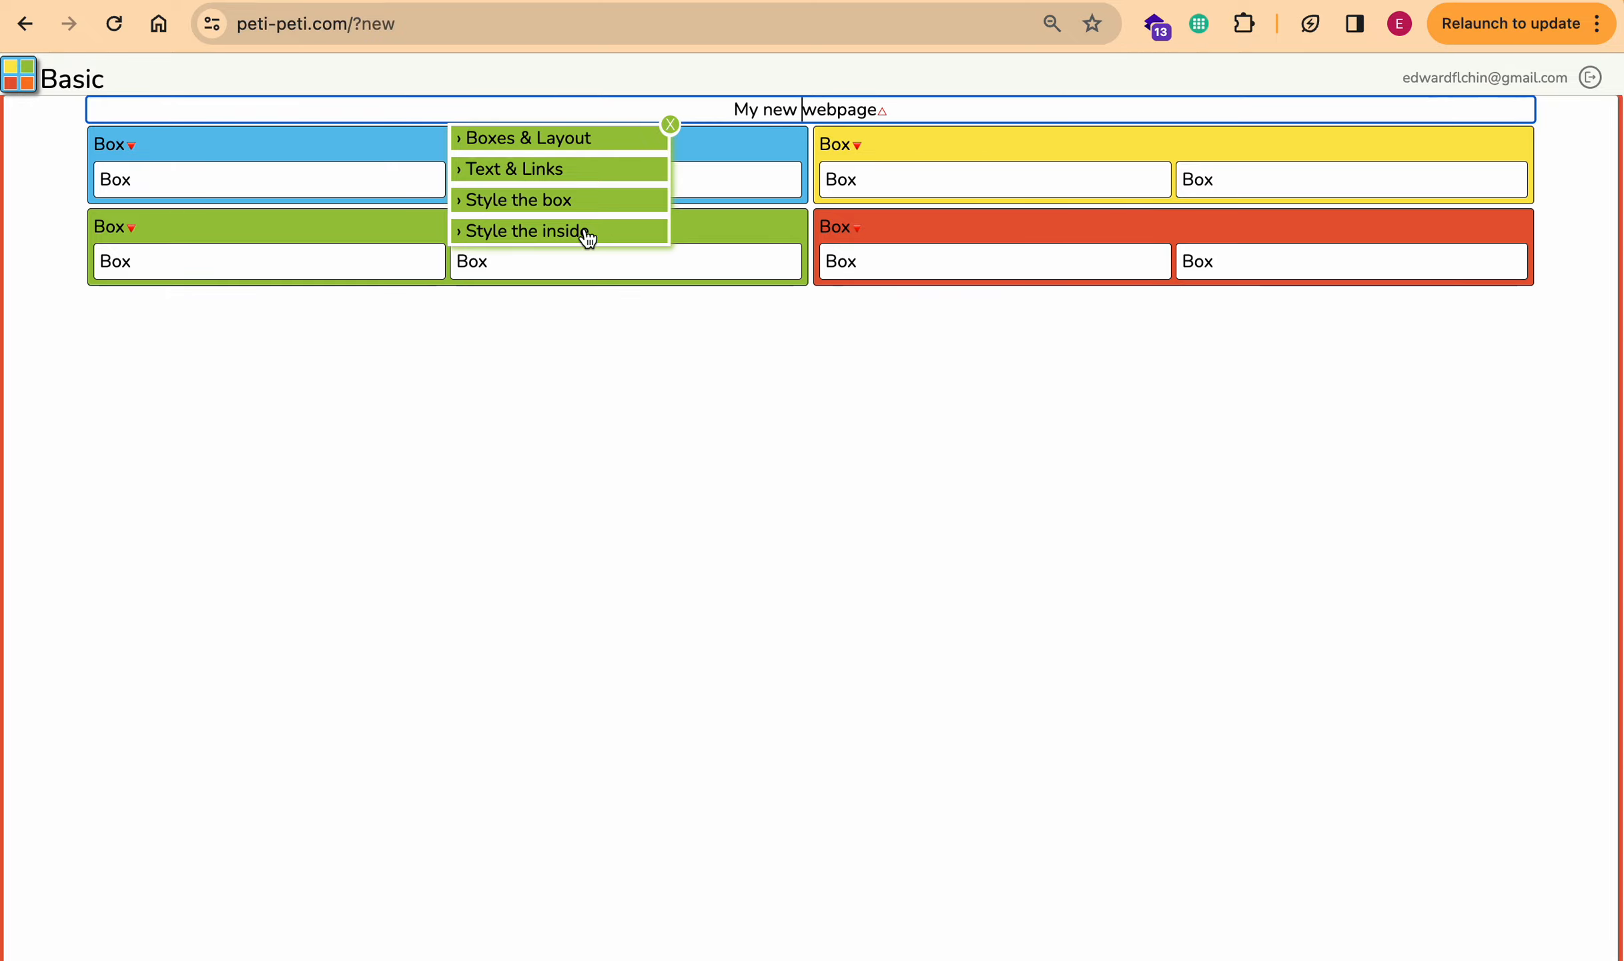
left_click(512, 202)
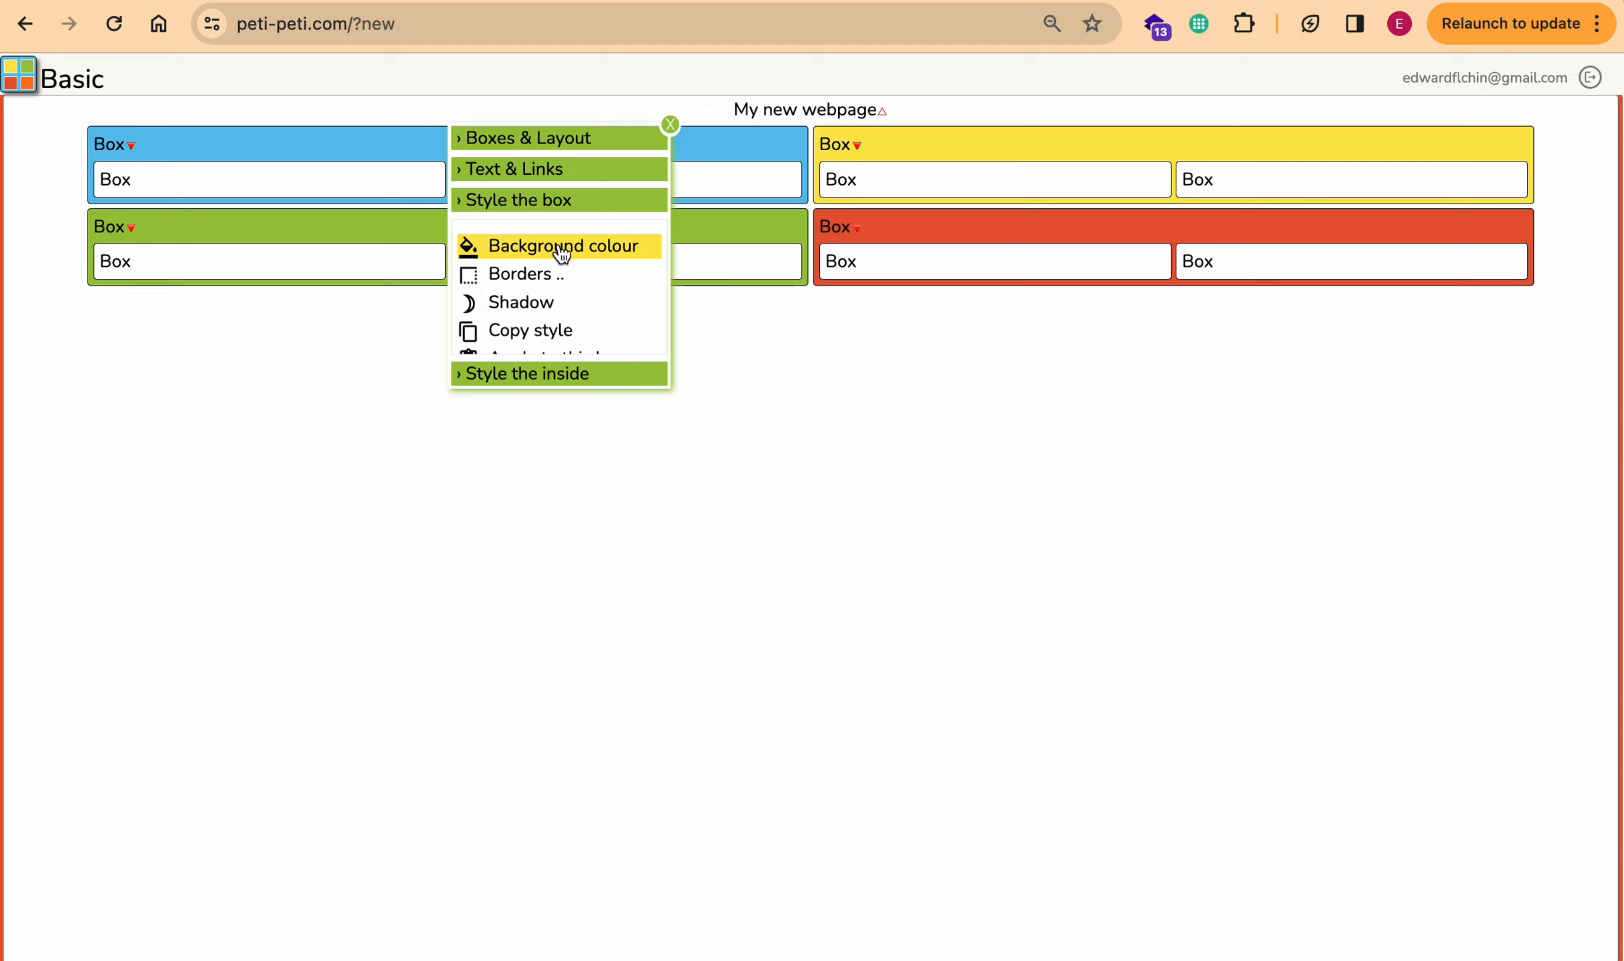
scroll(527, 330, "down", 3)
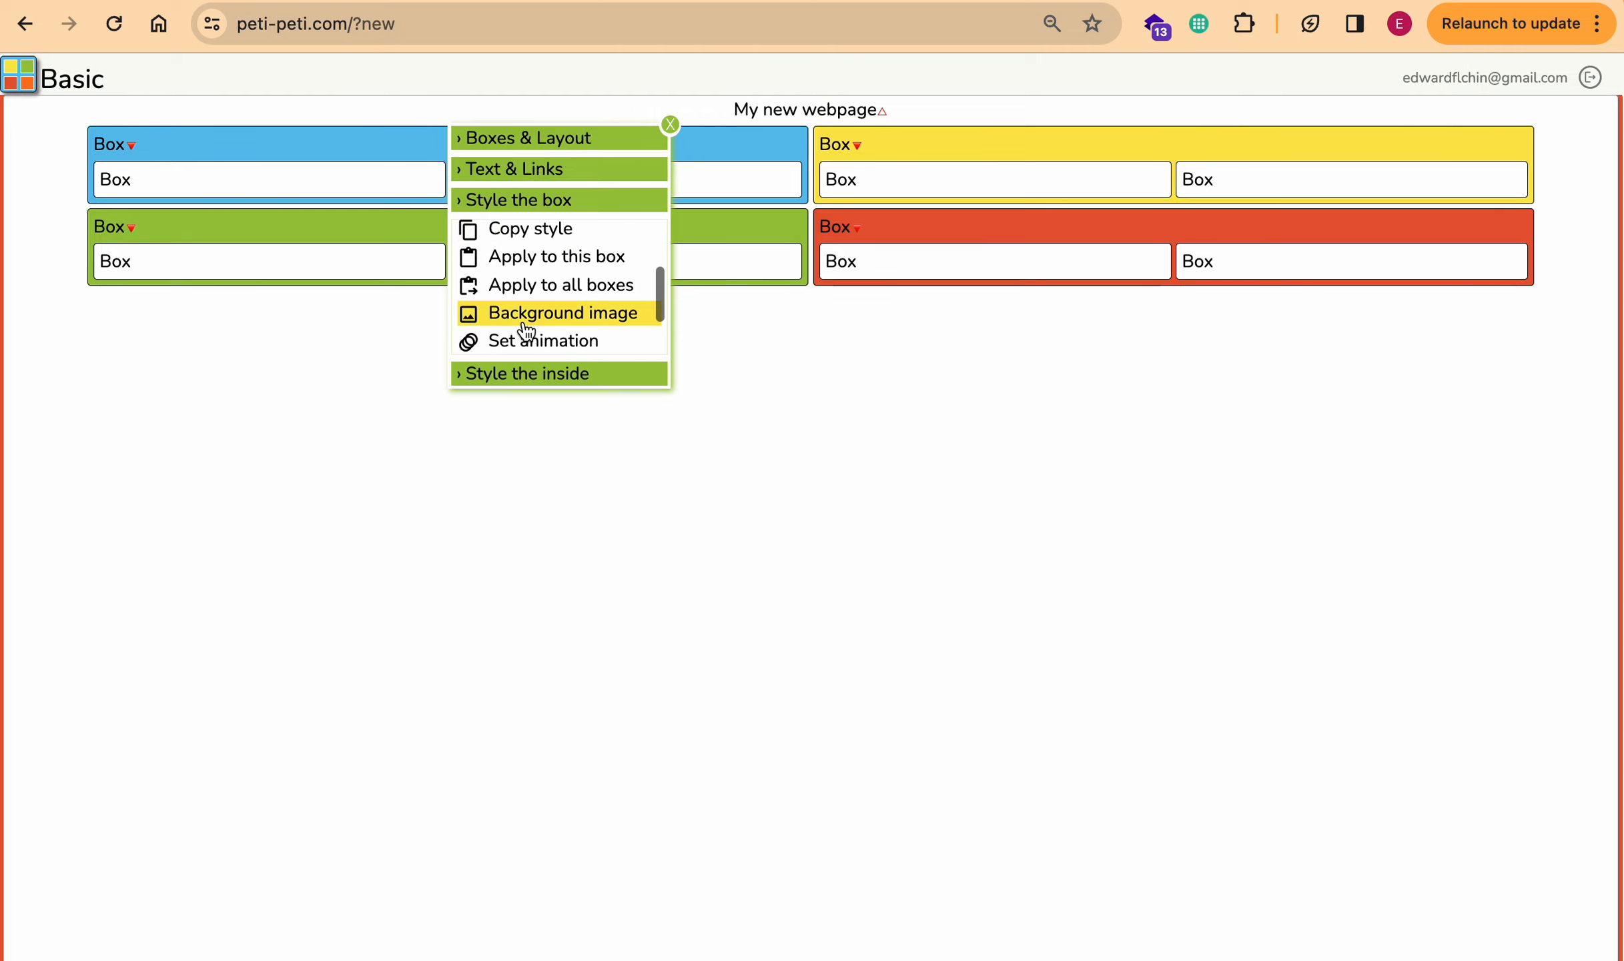
left_click(527, 320)
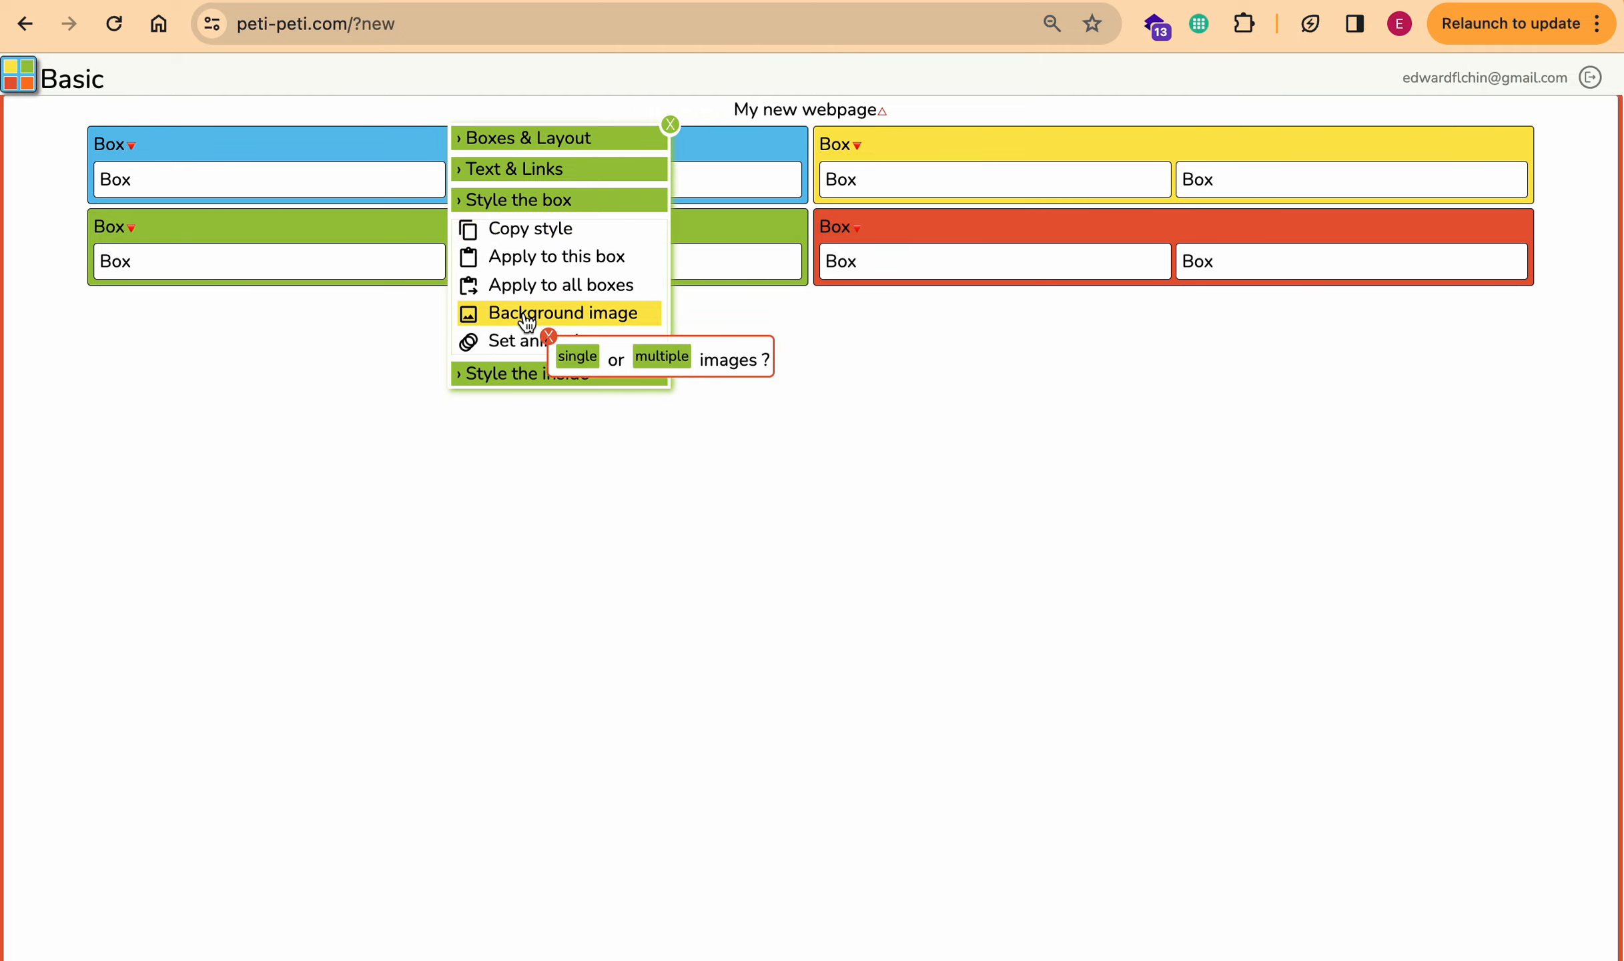
left_click(573, 362)
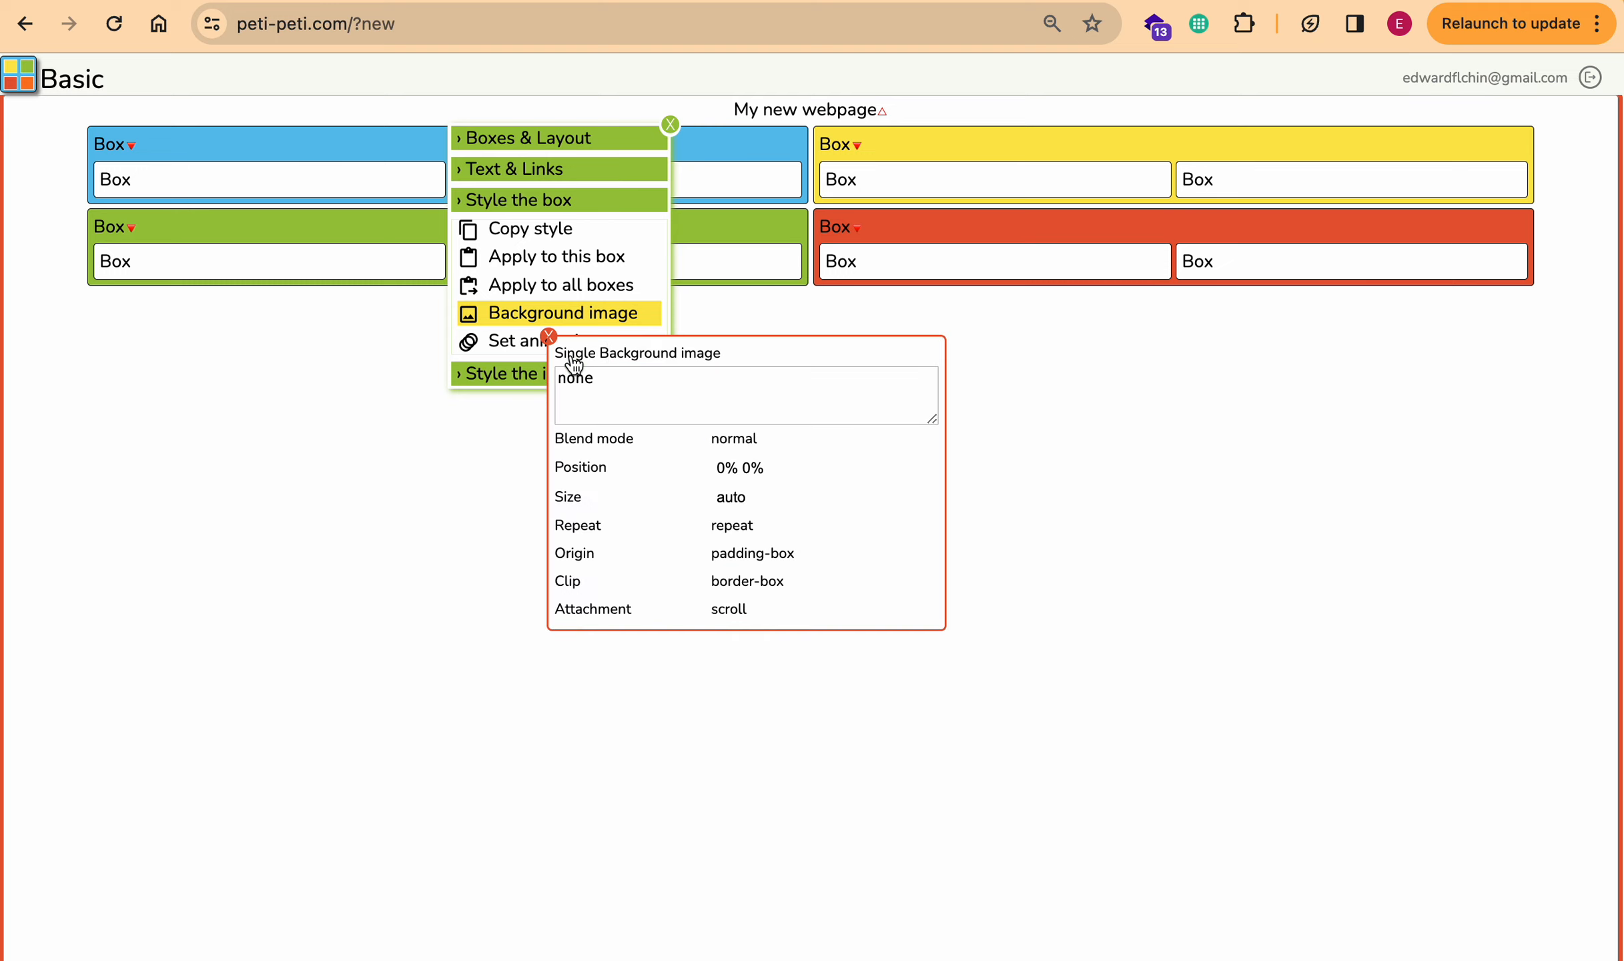
left_click(601, 377)
key("BackSpace")
key("BackSpace")
key("BackSpace")
key("BackSpace")
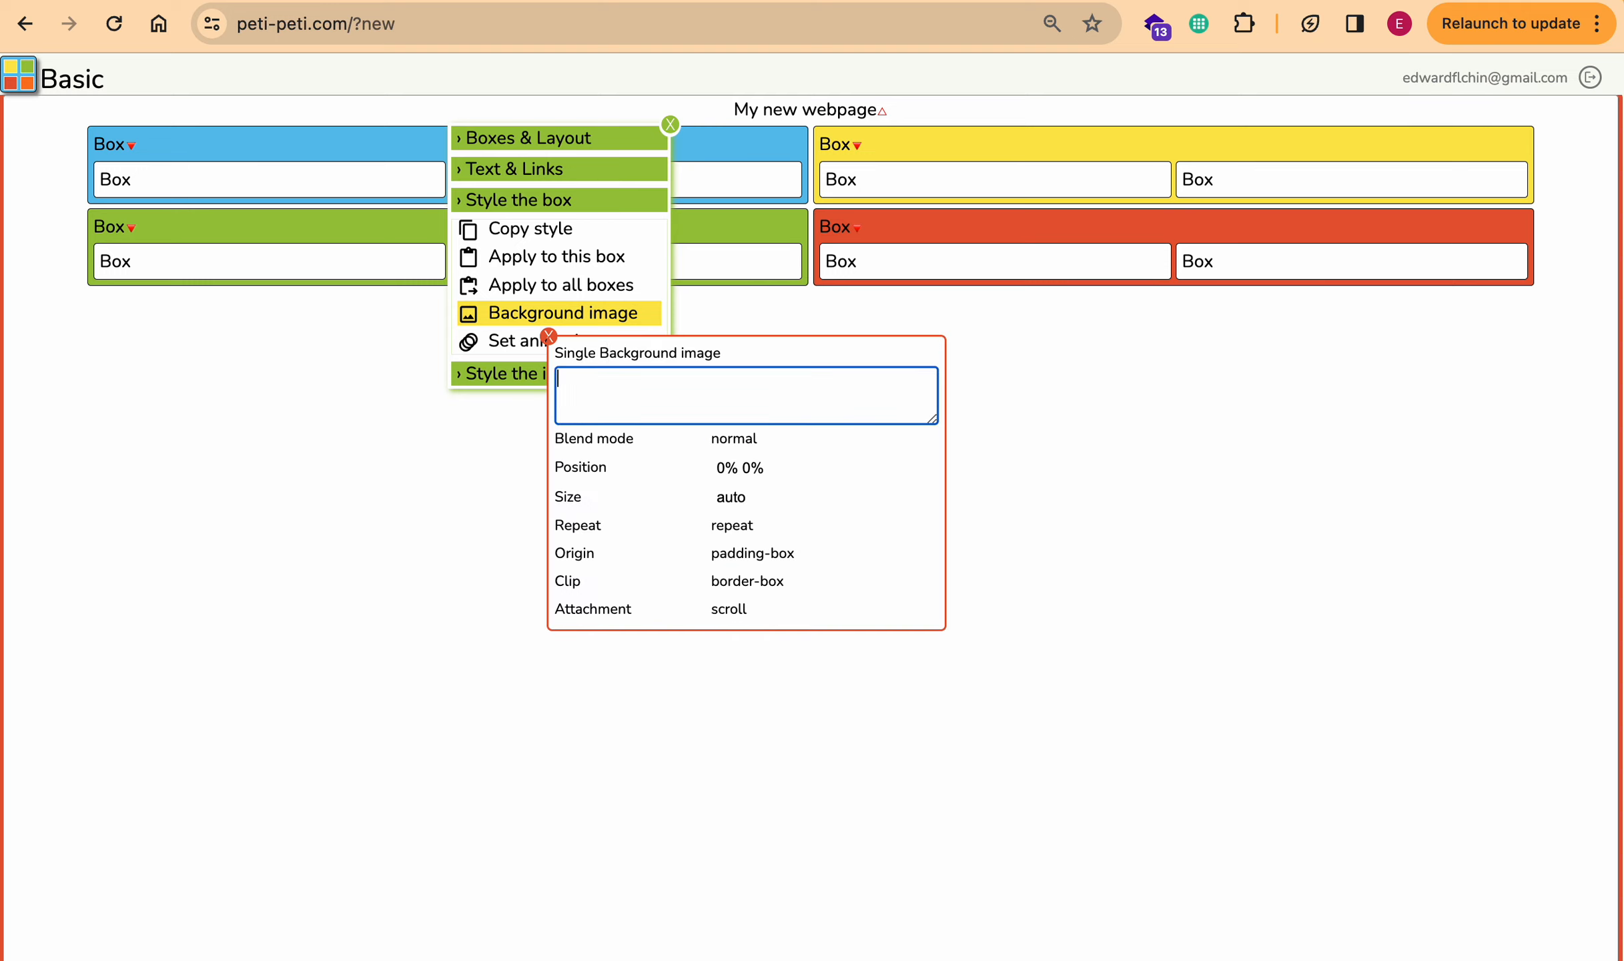
key("super+v")
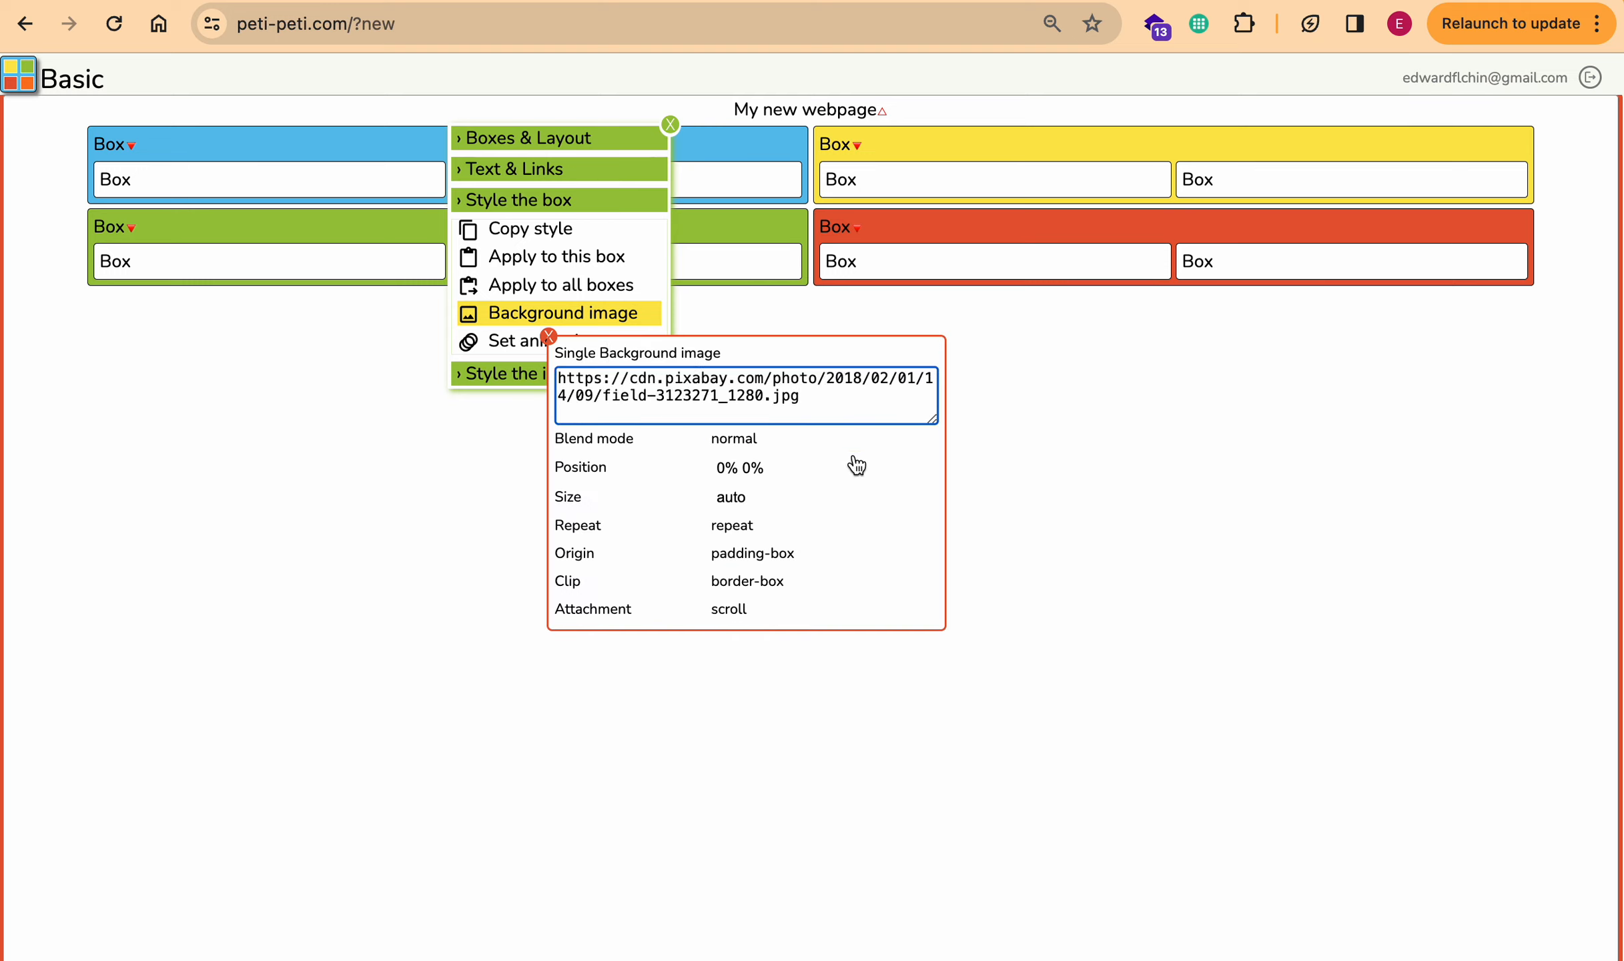
left_click(873, 358)
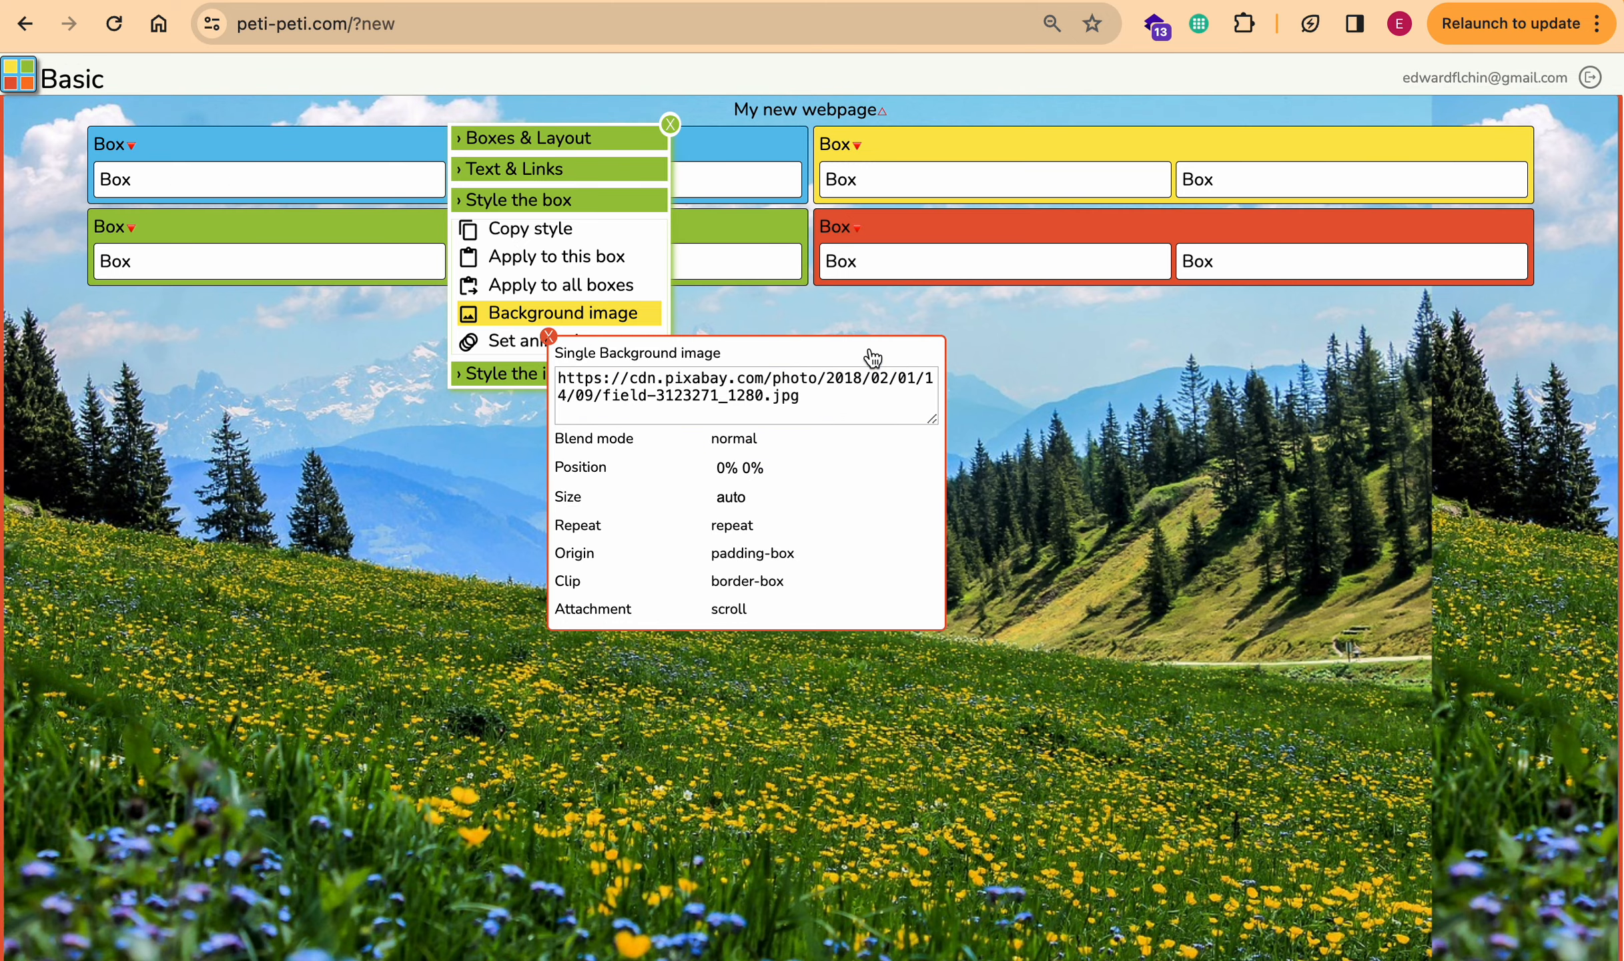
left_click(548, 336)
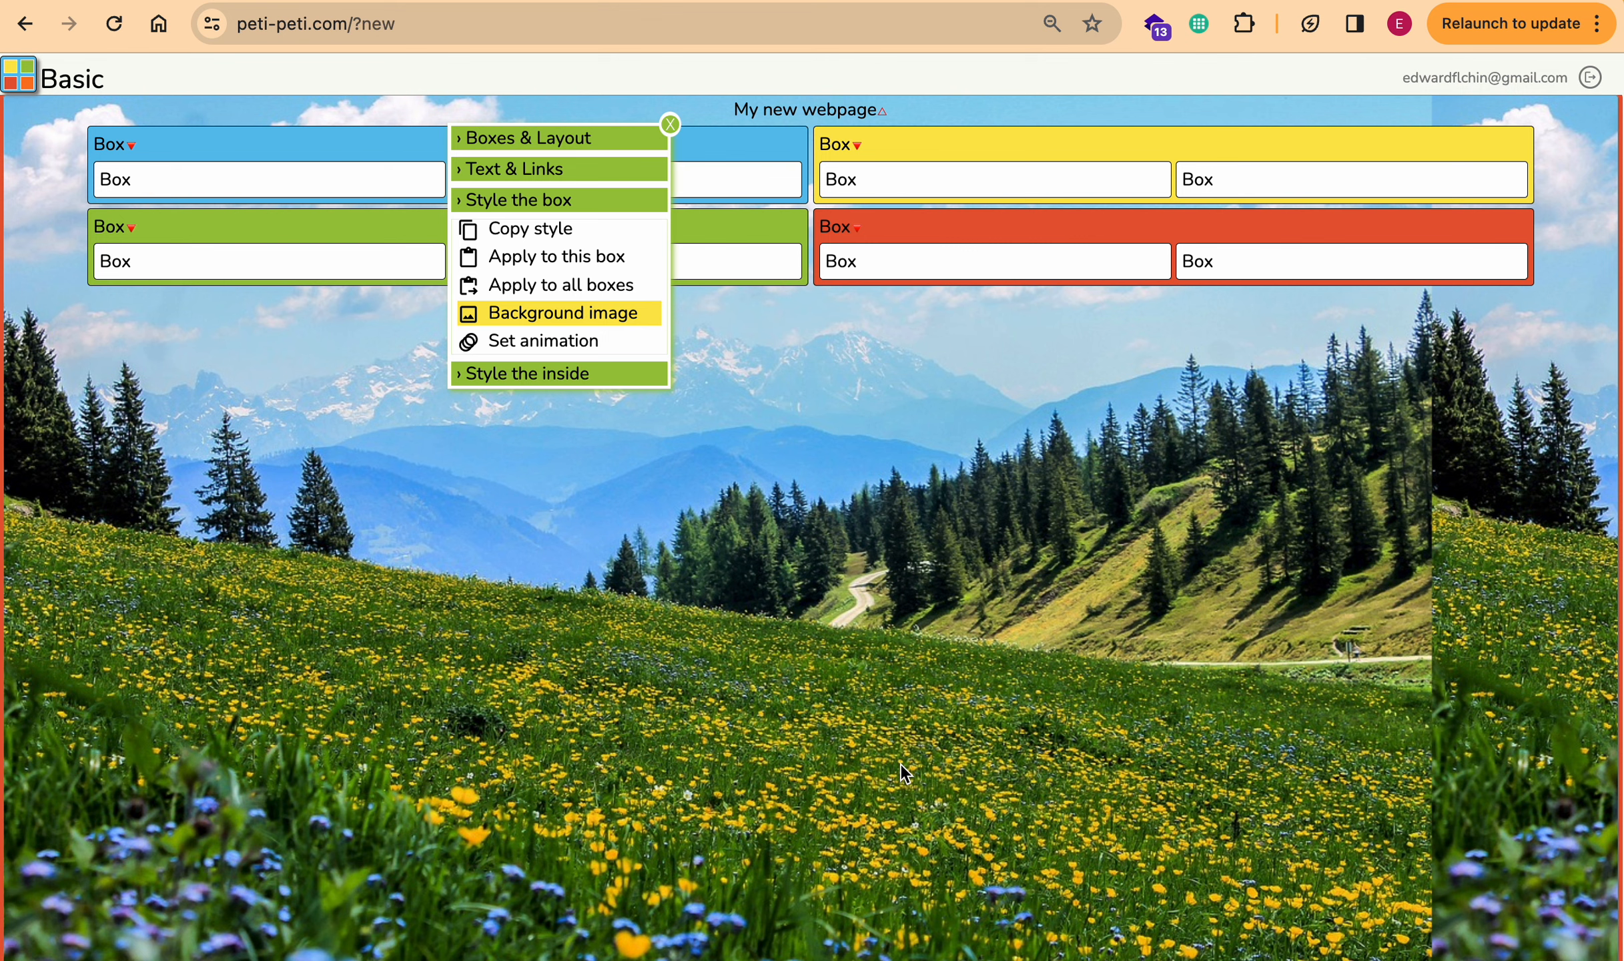
Step: Set the page's single background image to no-repeat
scroll(900, 764, "down", 1)
scroll(899, 763, "up", 1)
left_click(560, 315)
left_click(605, 368)
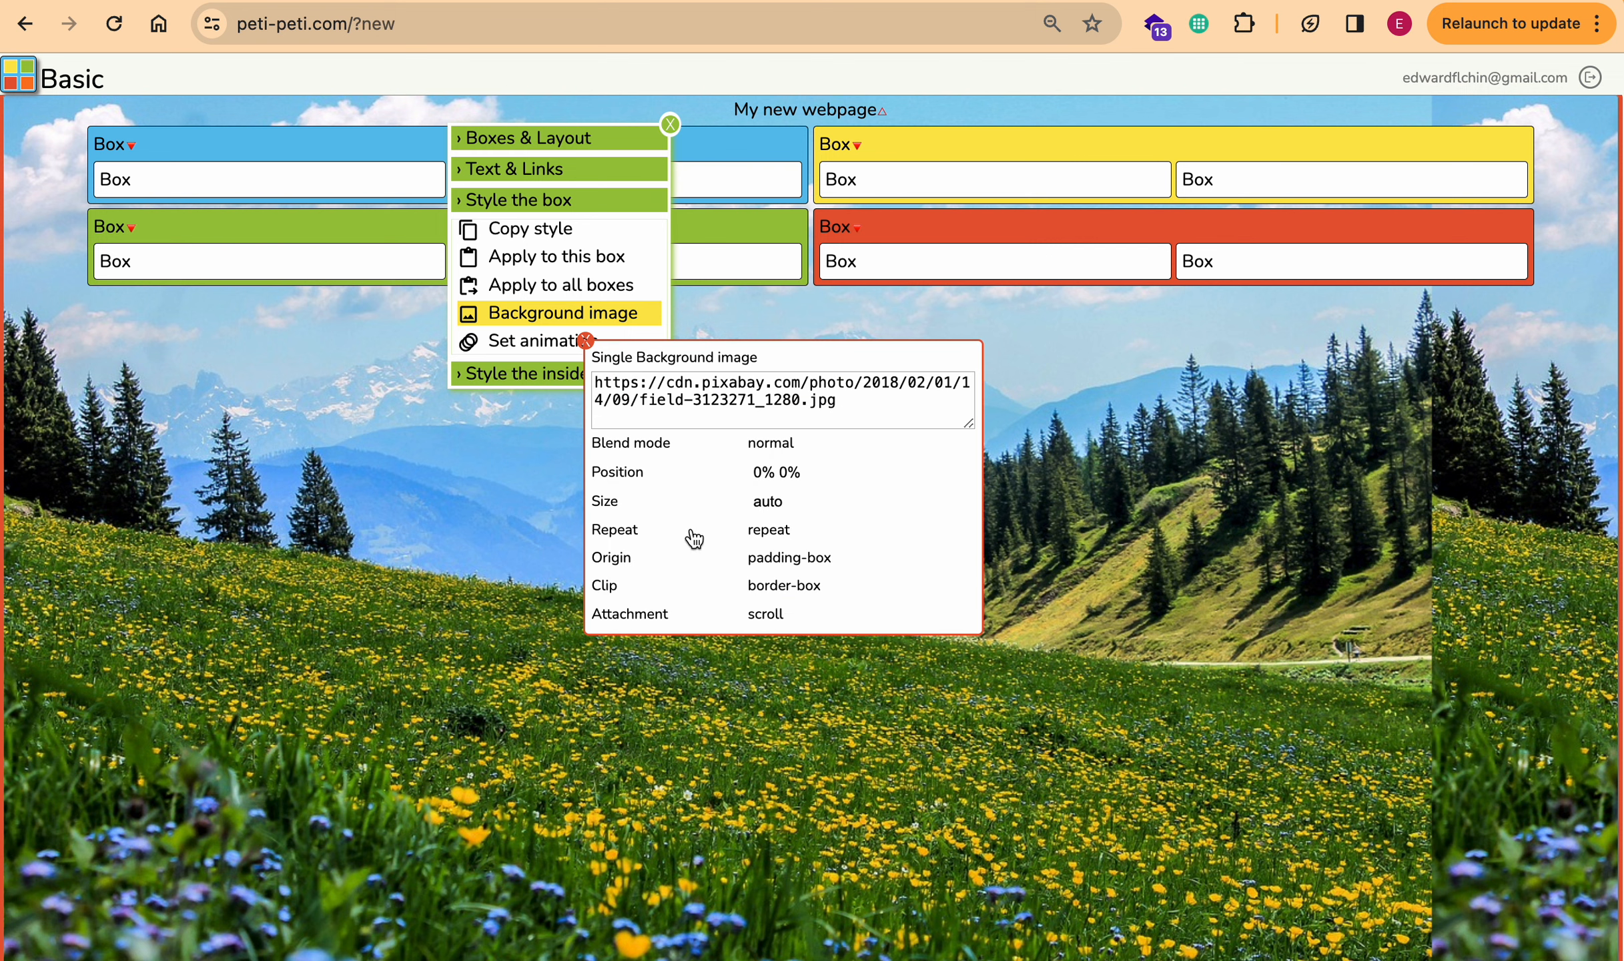
left_click(774, 533)
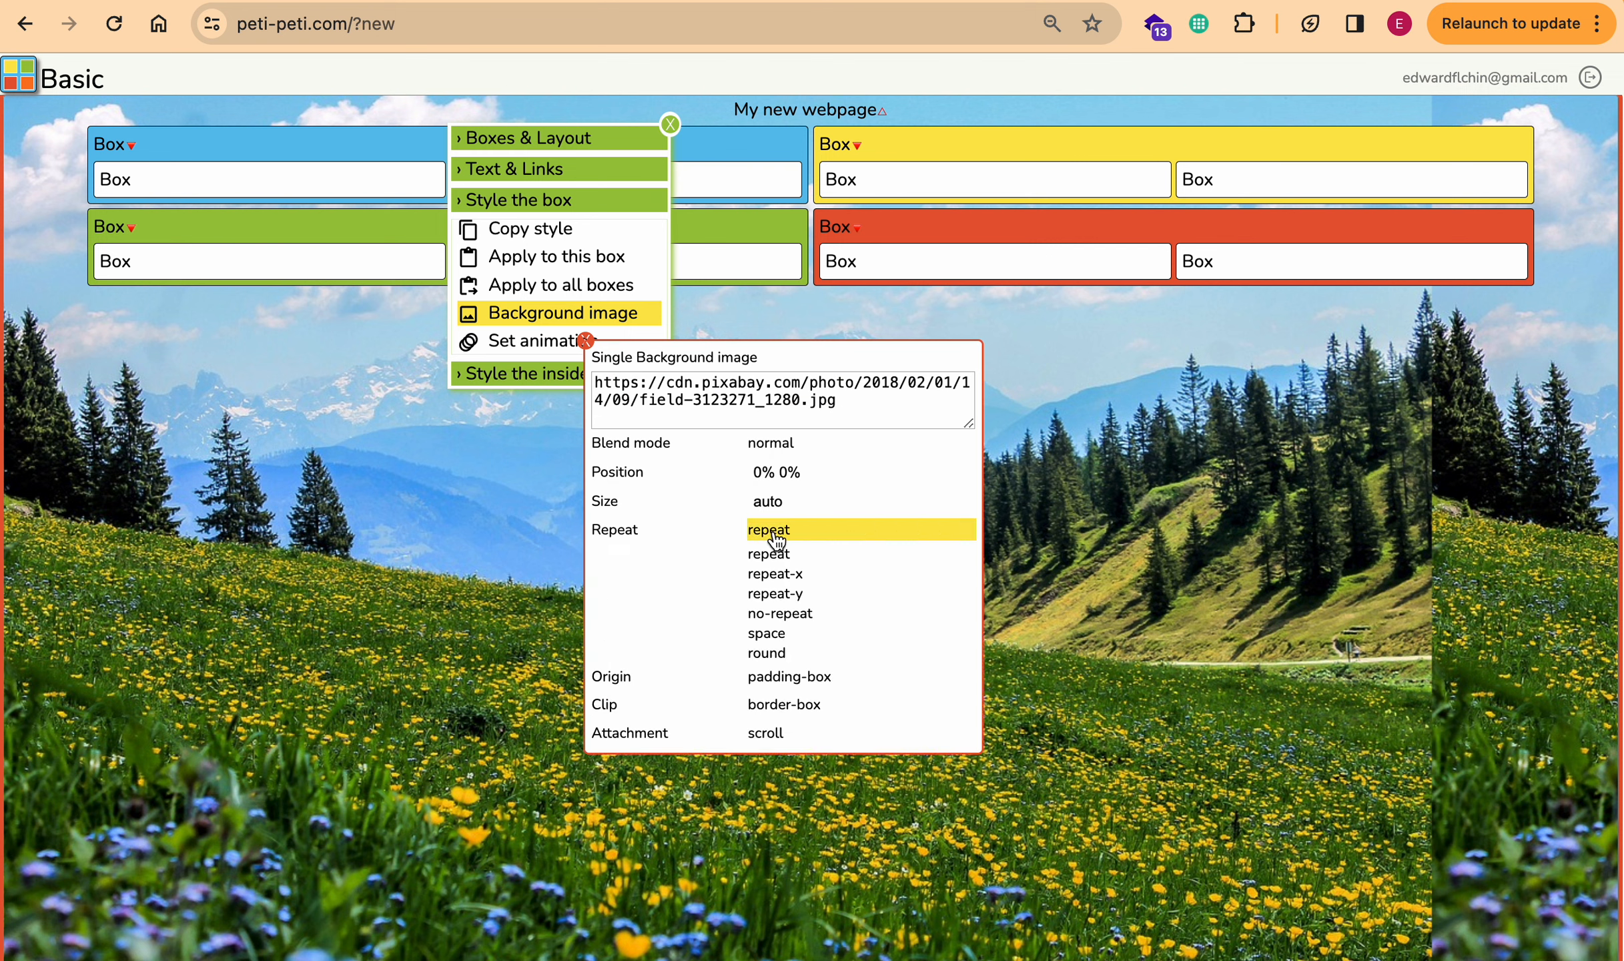
left_click(772, 613)
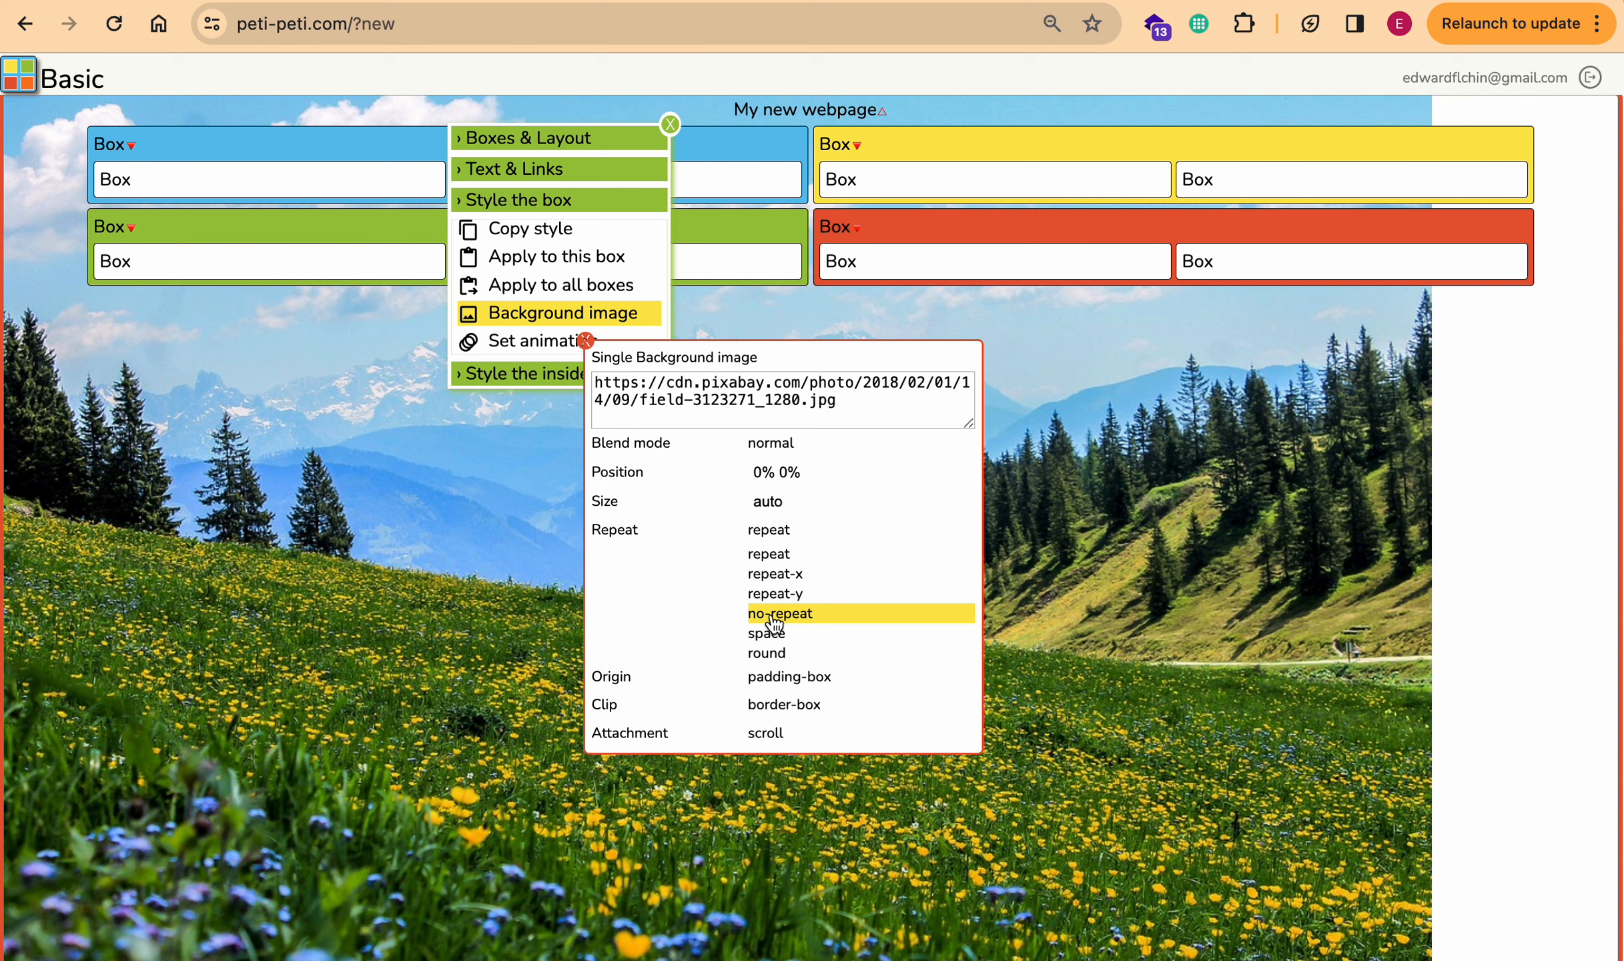
Step: Set the page background image's size to cover and close the styling options
left_click(774, 502)
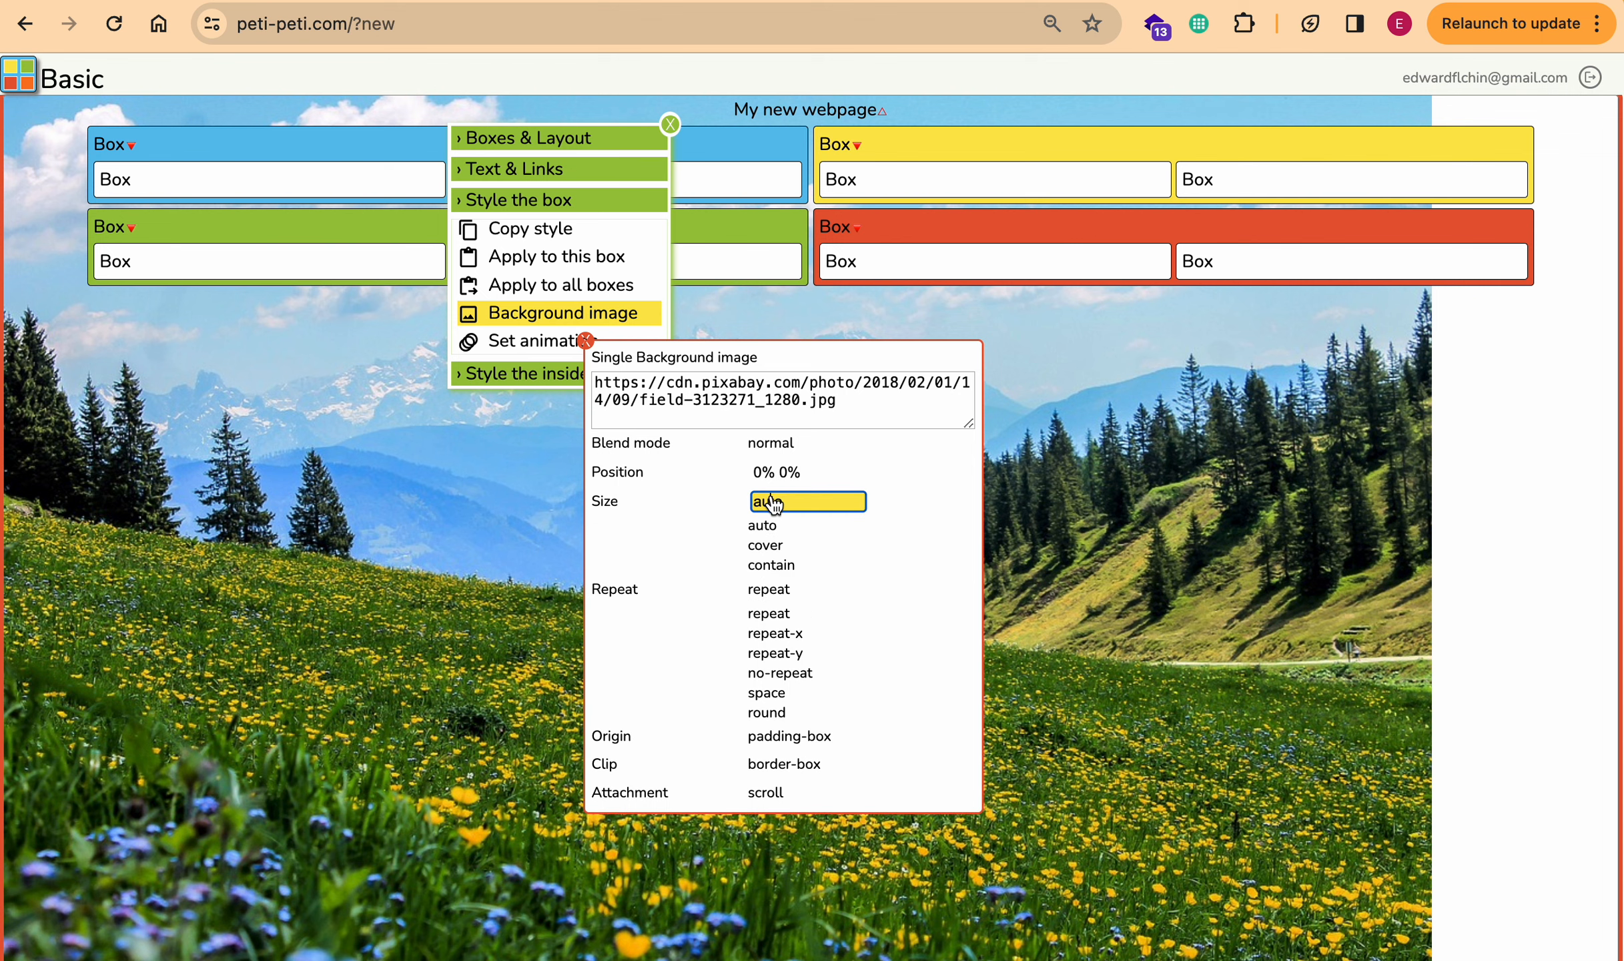
left_click(765, 548)
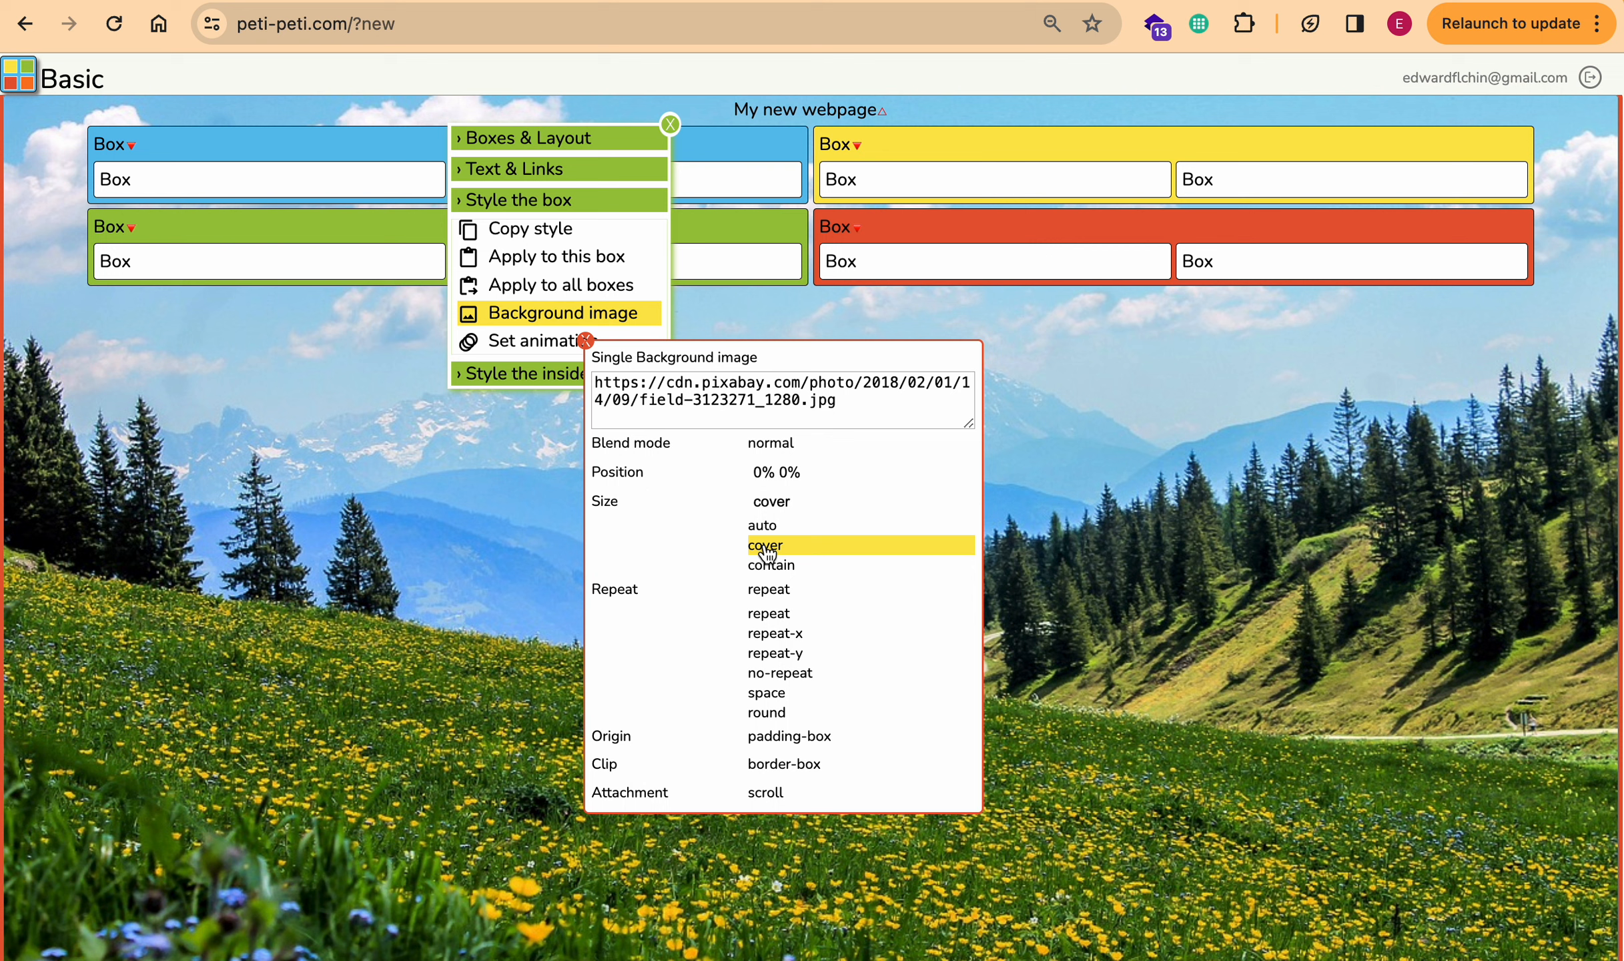
left_click(586, 340)
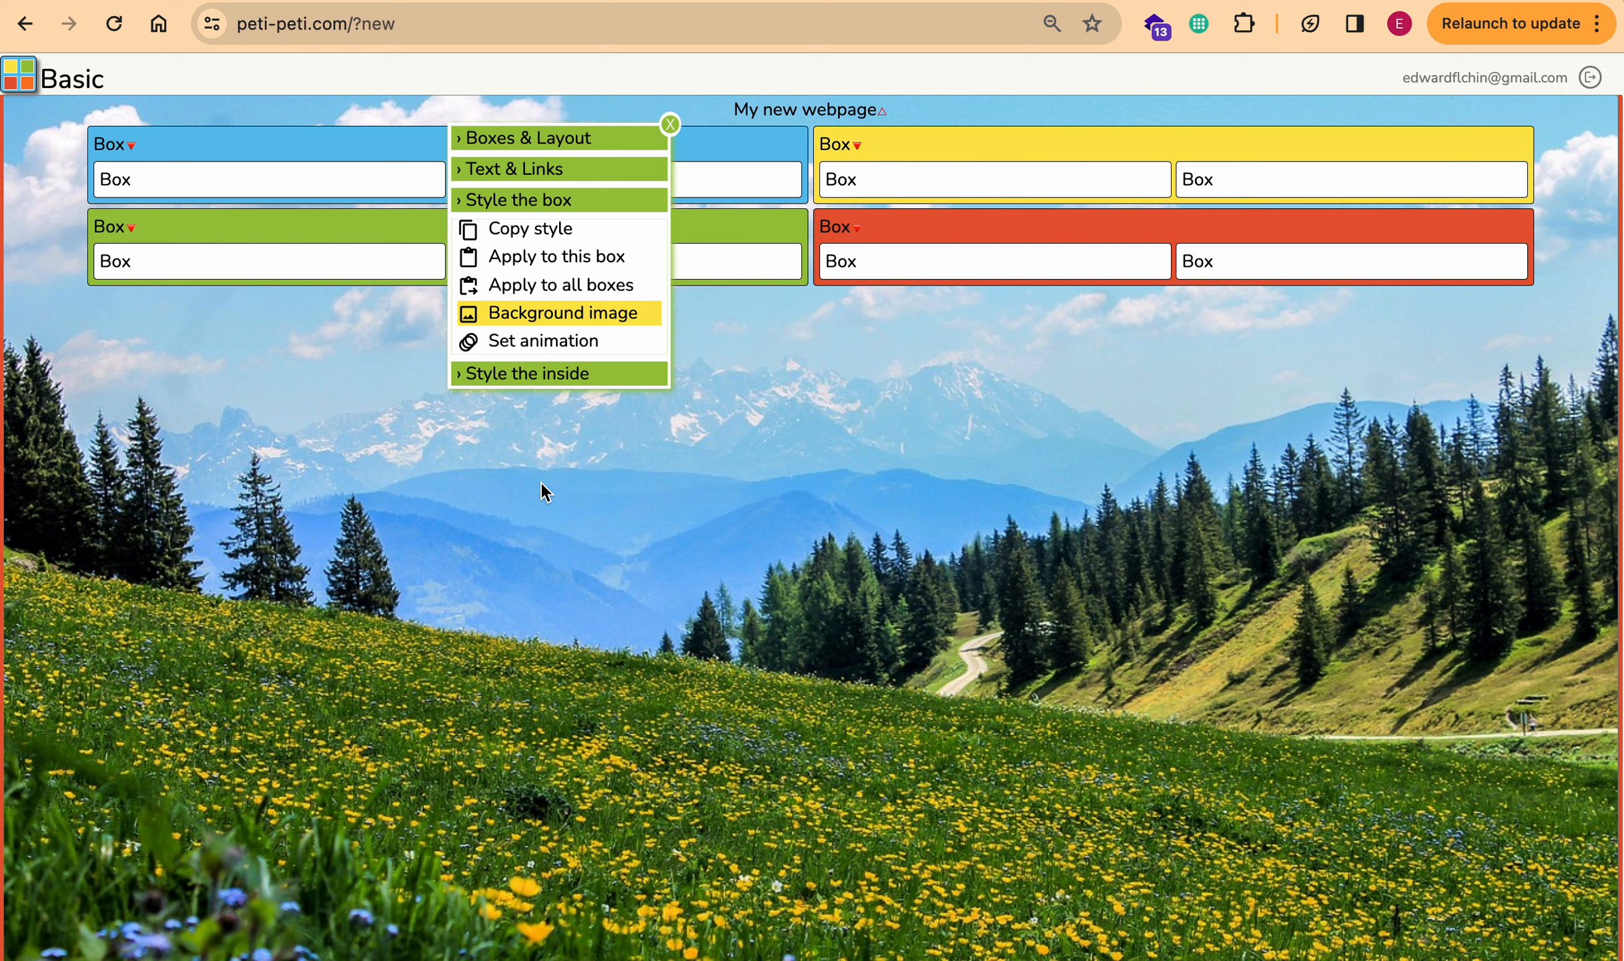
left_click(670, 124)
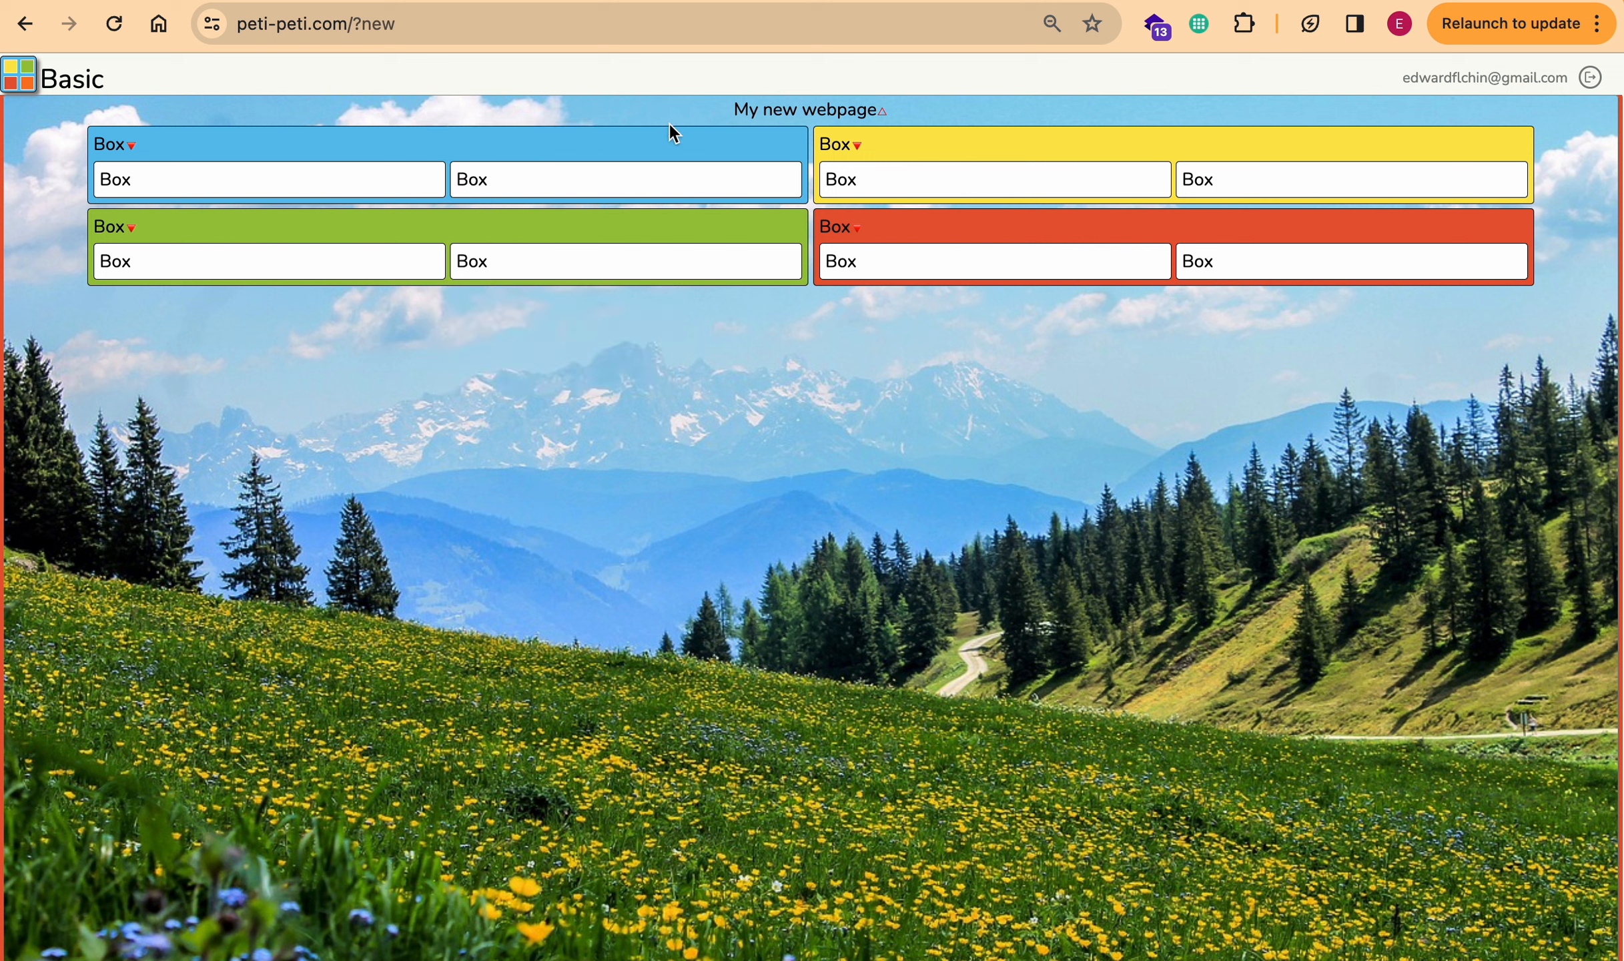
Step: Open the yellow box's background for multiple images and clear the existing definition
left_click(842, 146)
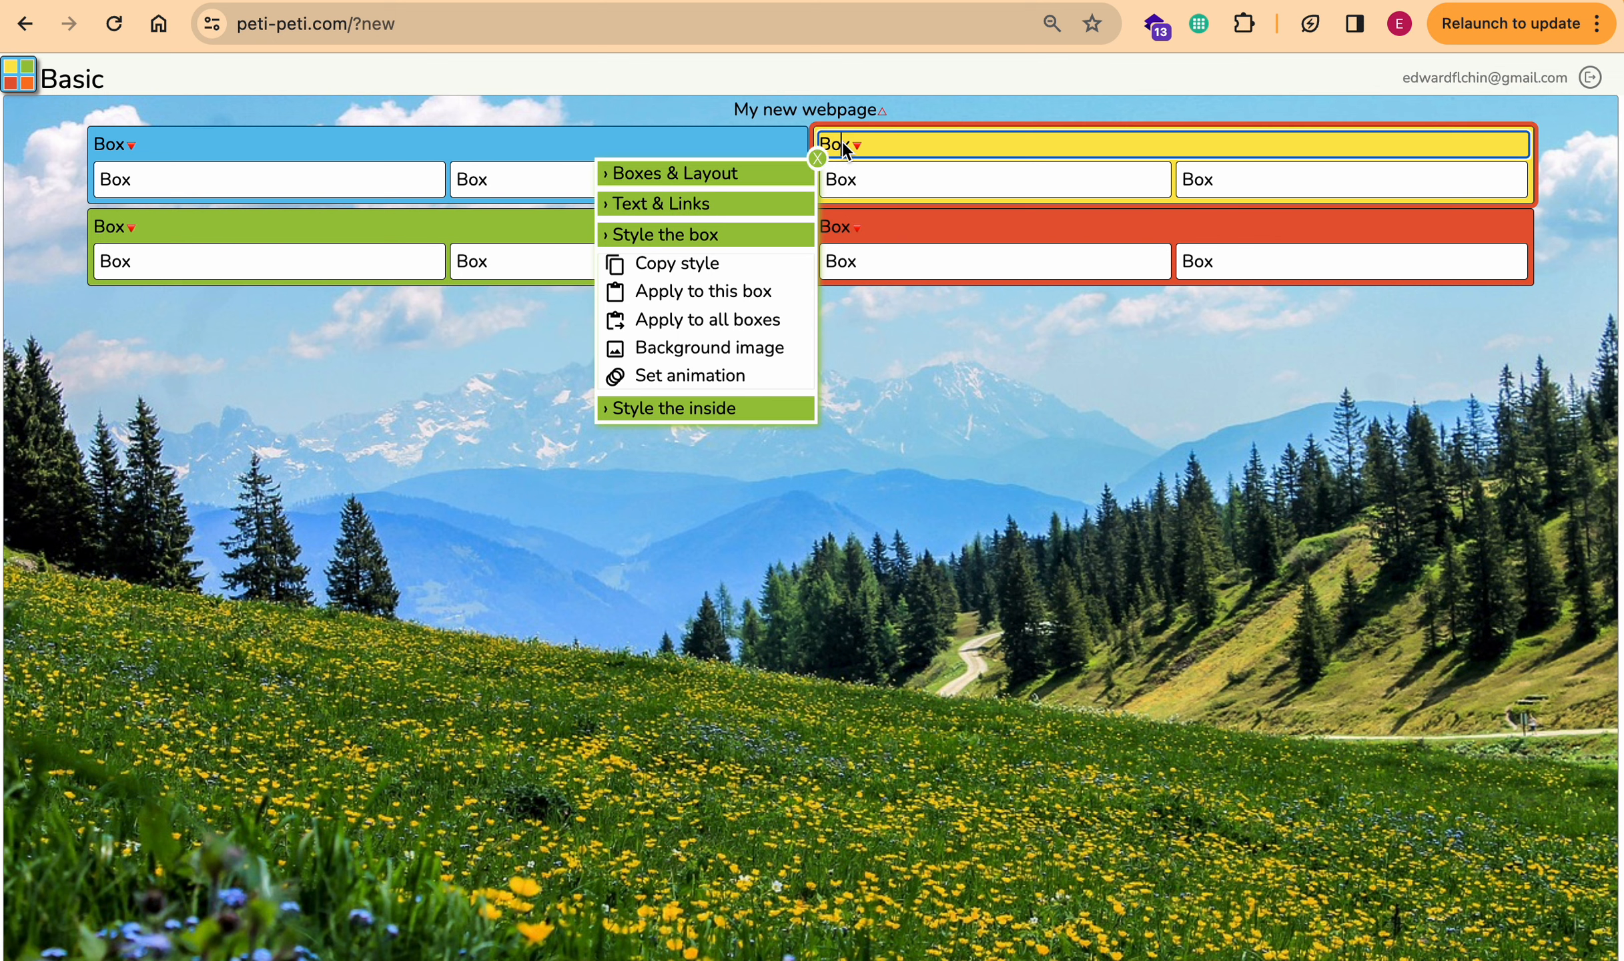
left_click(706, 357)
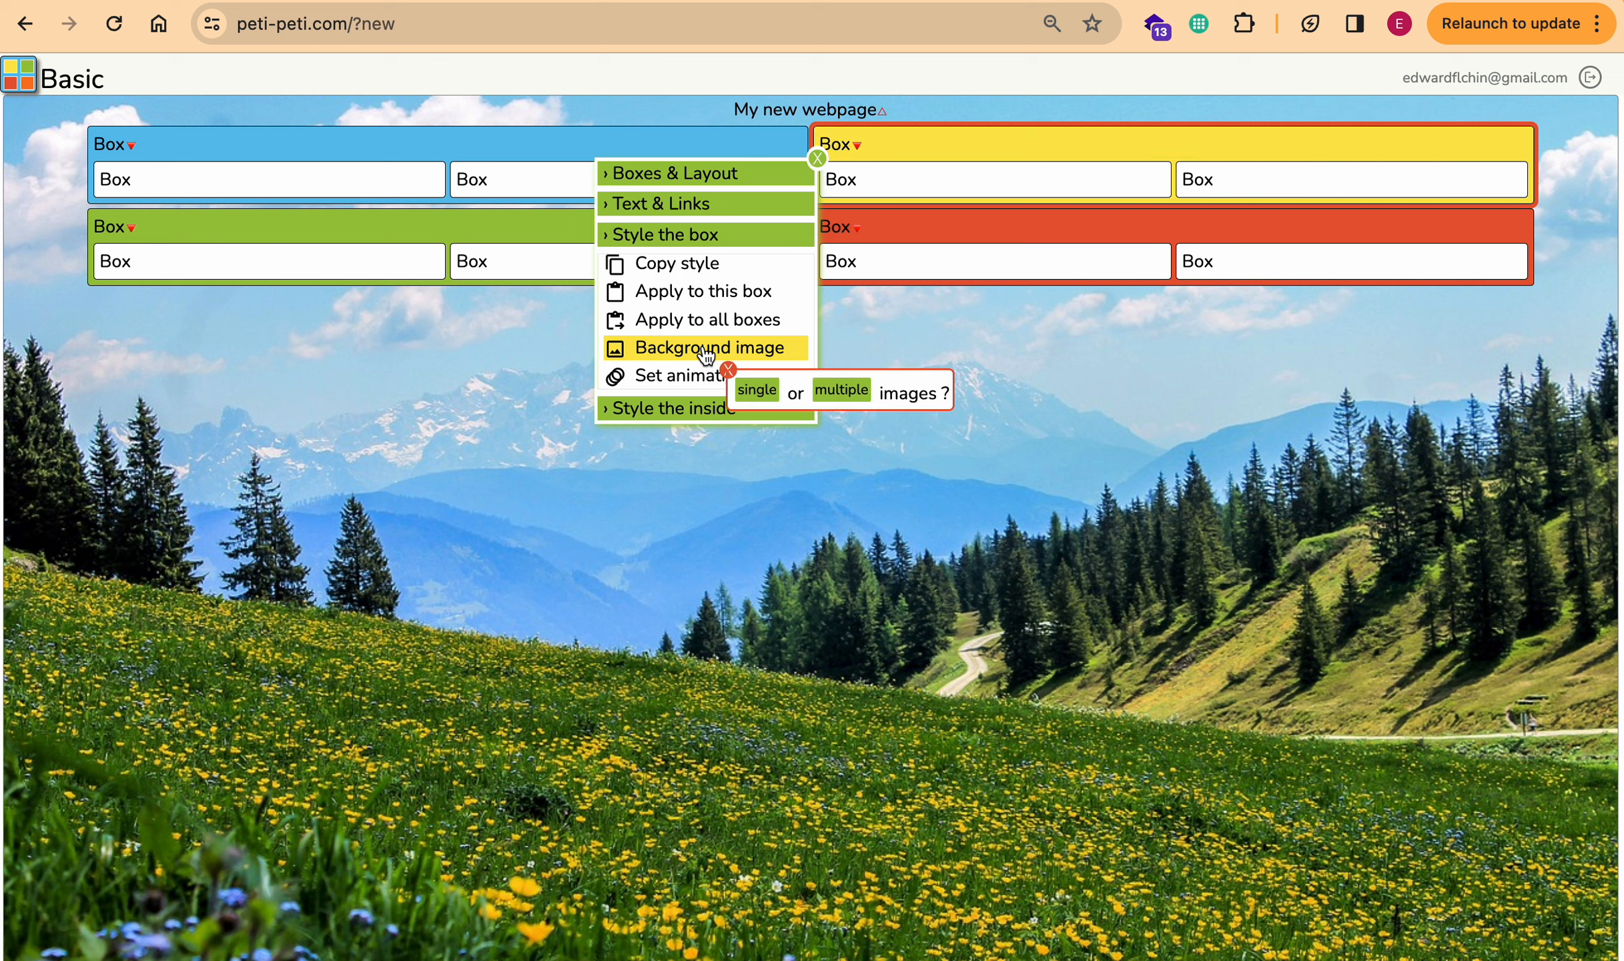
left_click(842, 393)
left_click(881, 415)
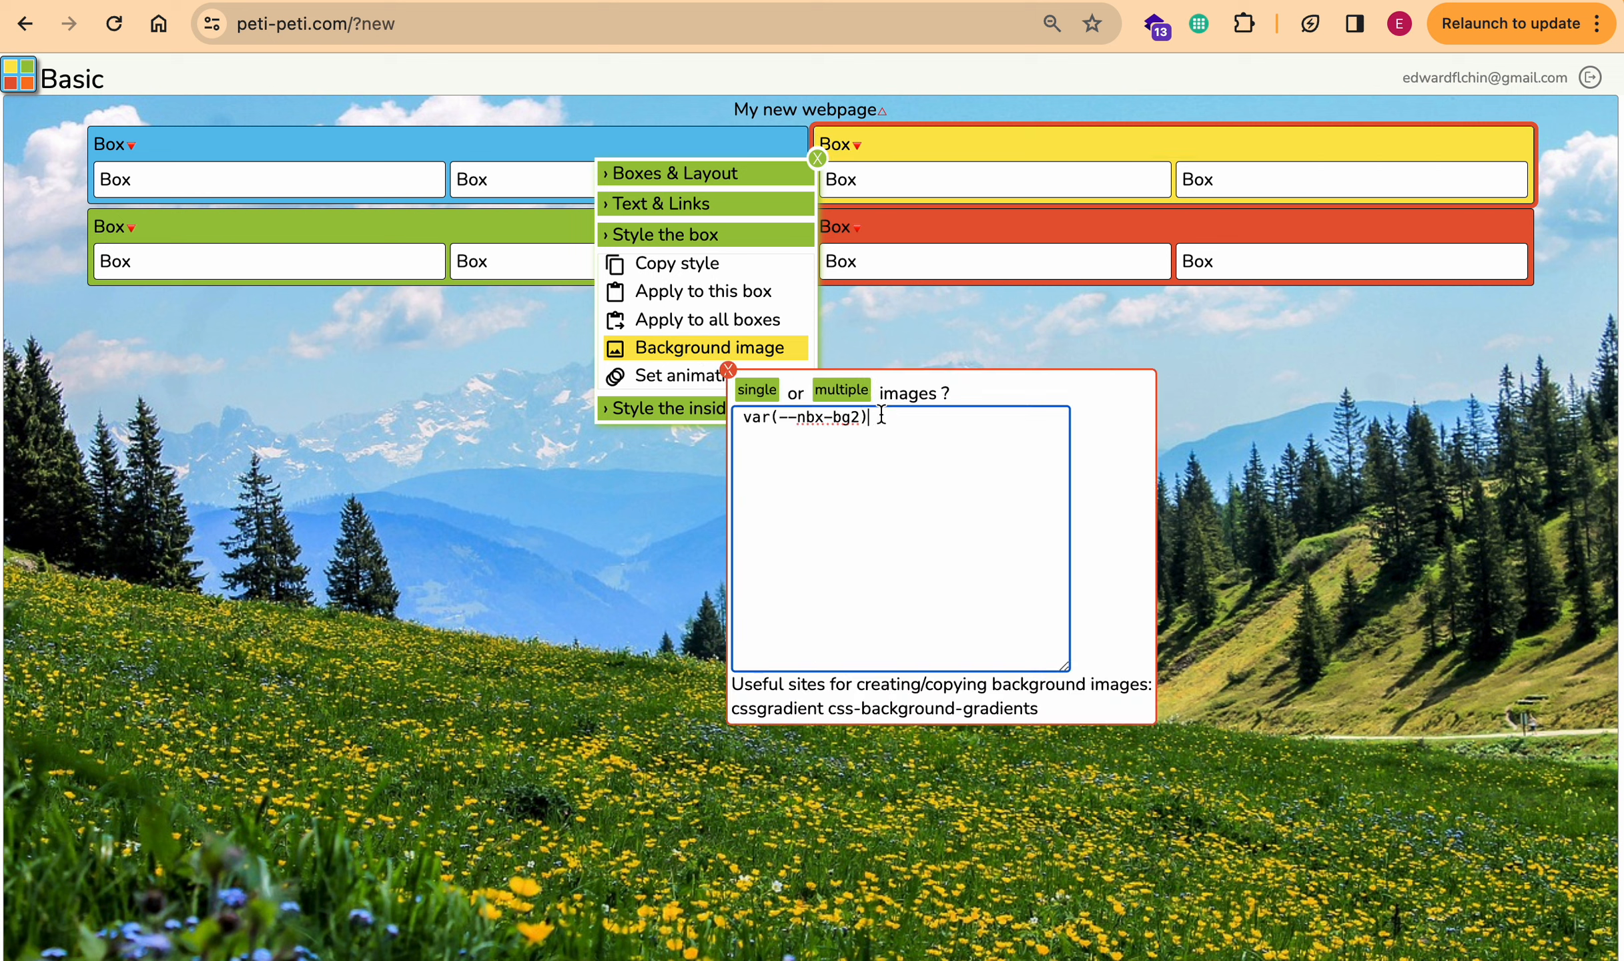
key("BackSpace")
key("BackSpace")
key("BackSpace")
key("BackSpace")
key("BackSpace")
key("BackSpace")
key("BackSpace")
key("BackSpace")
key("BackSpace")
key("BackSpace")
key("BackSpace")
key("BackSpace")
key("BackSpace")
key("BackSpace")
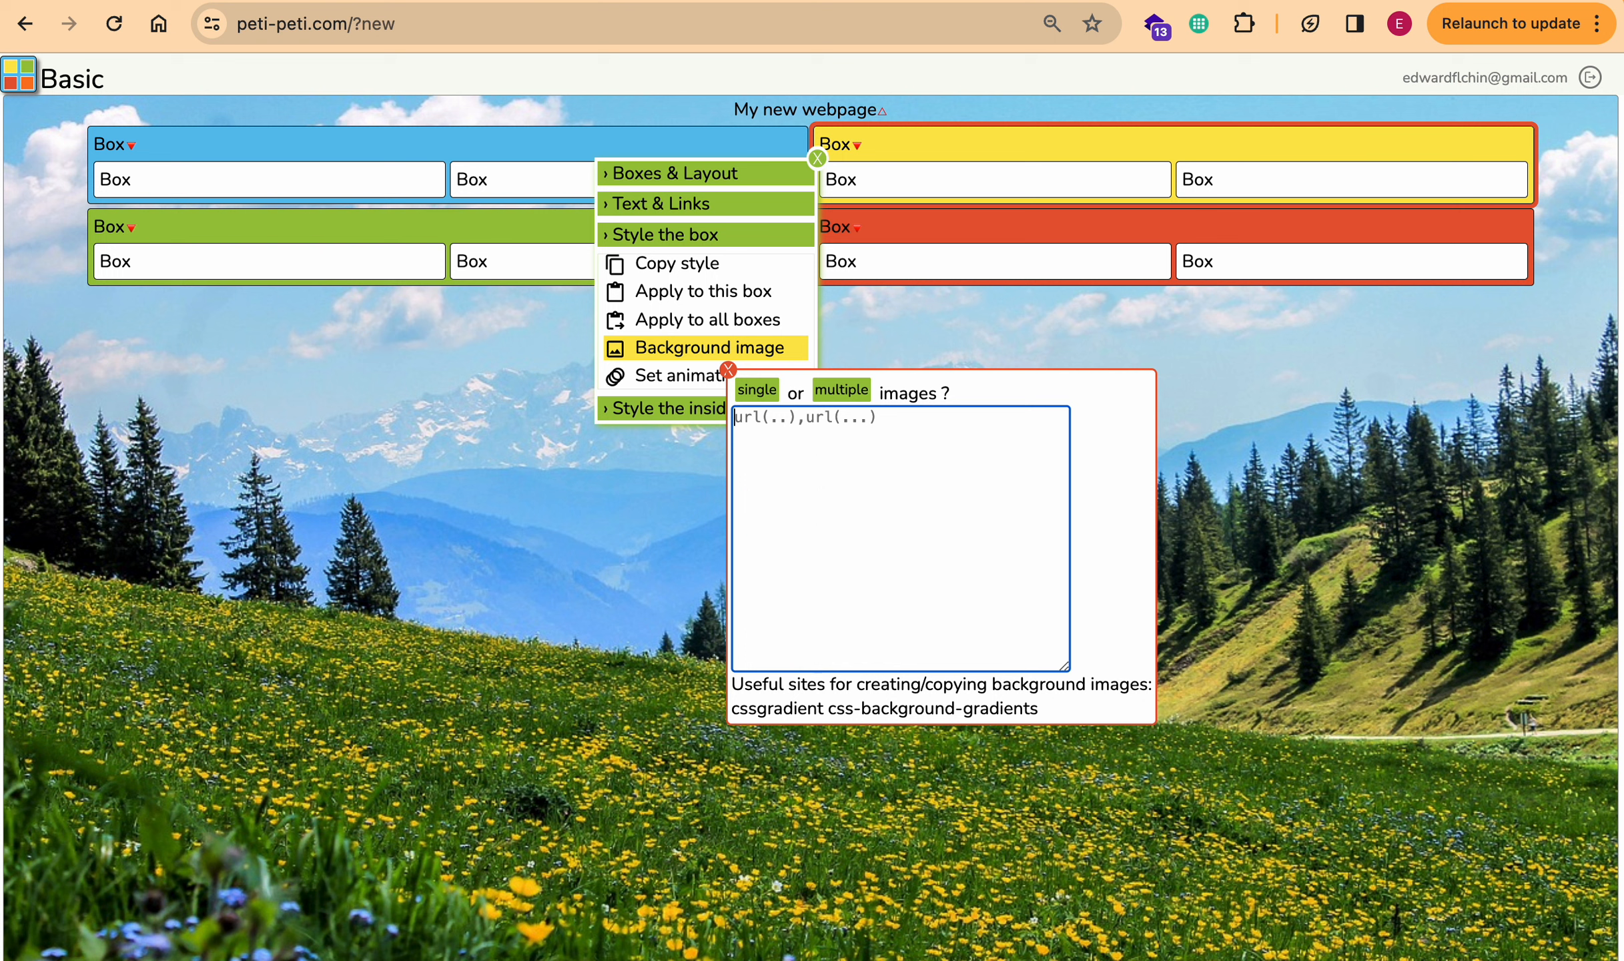
Step: Enter the yellow box's background as linear-gradient(to right, red, orange, yellow, green, blue, purple)
type("linear-gradient(to rig")
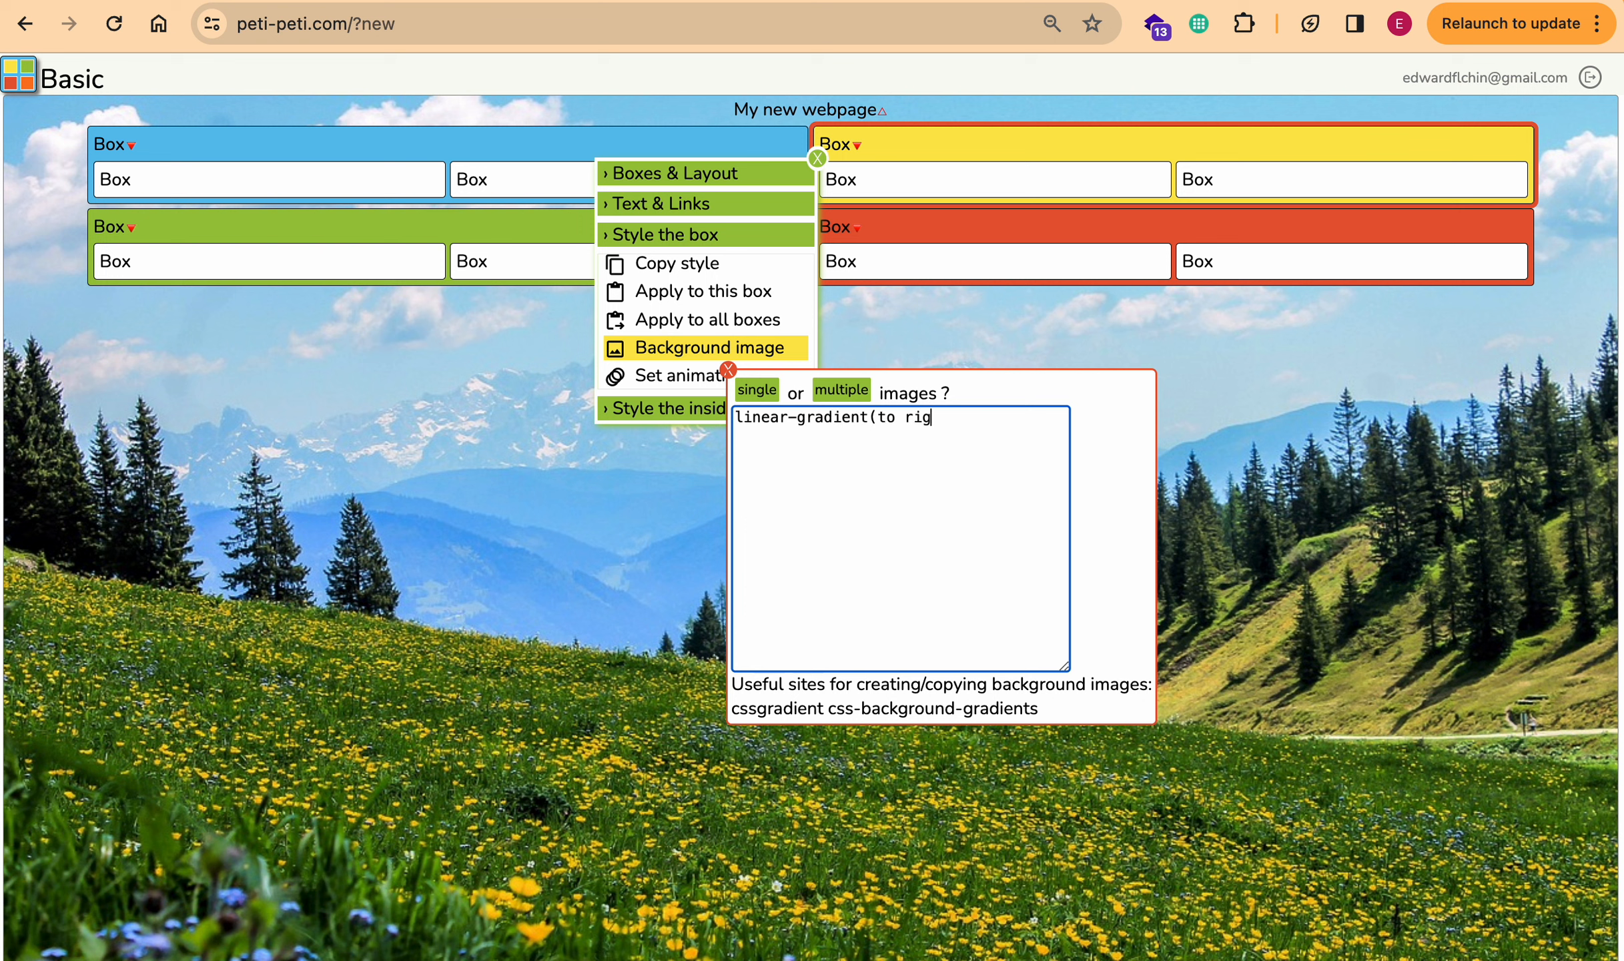
type("ht, red, g")
key("BackSpace")
type("orange, yellow, ")
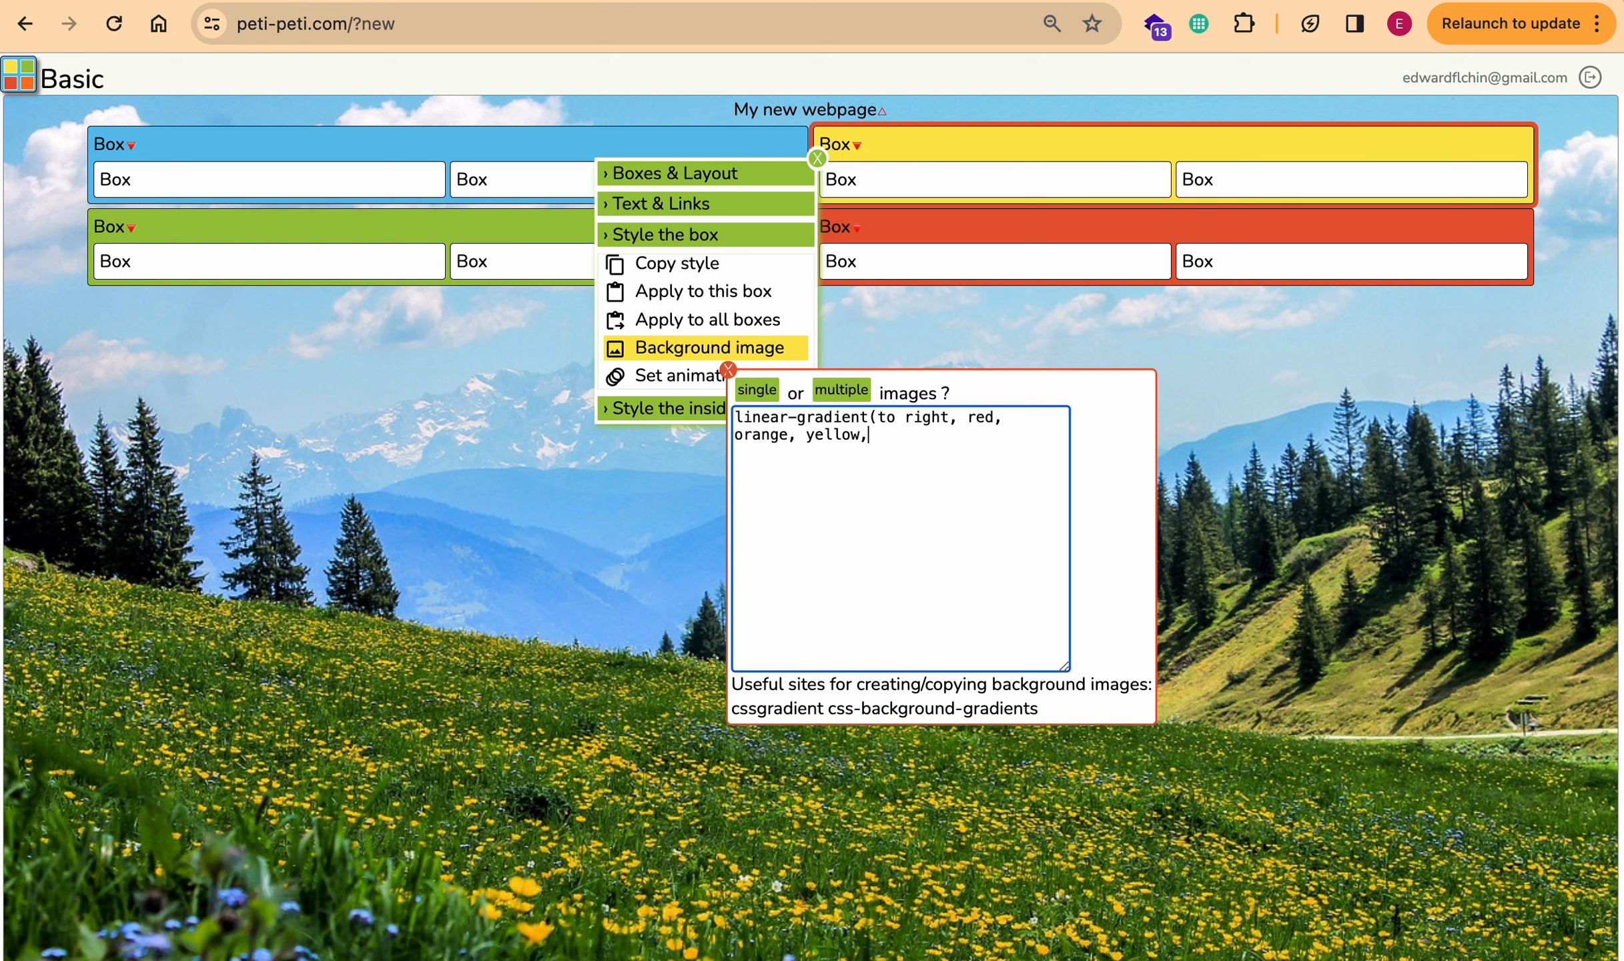
type("green, blue, purple)")
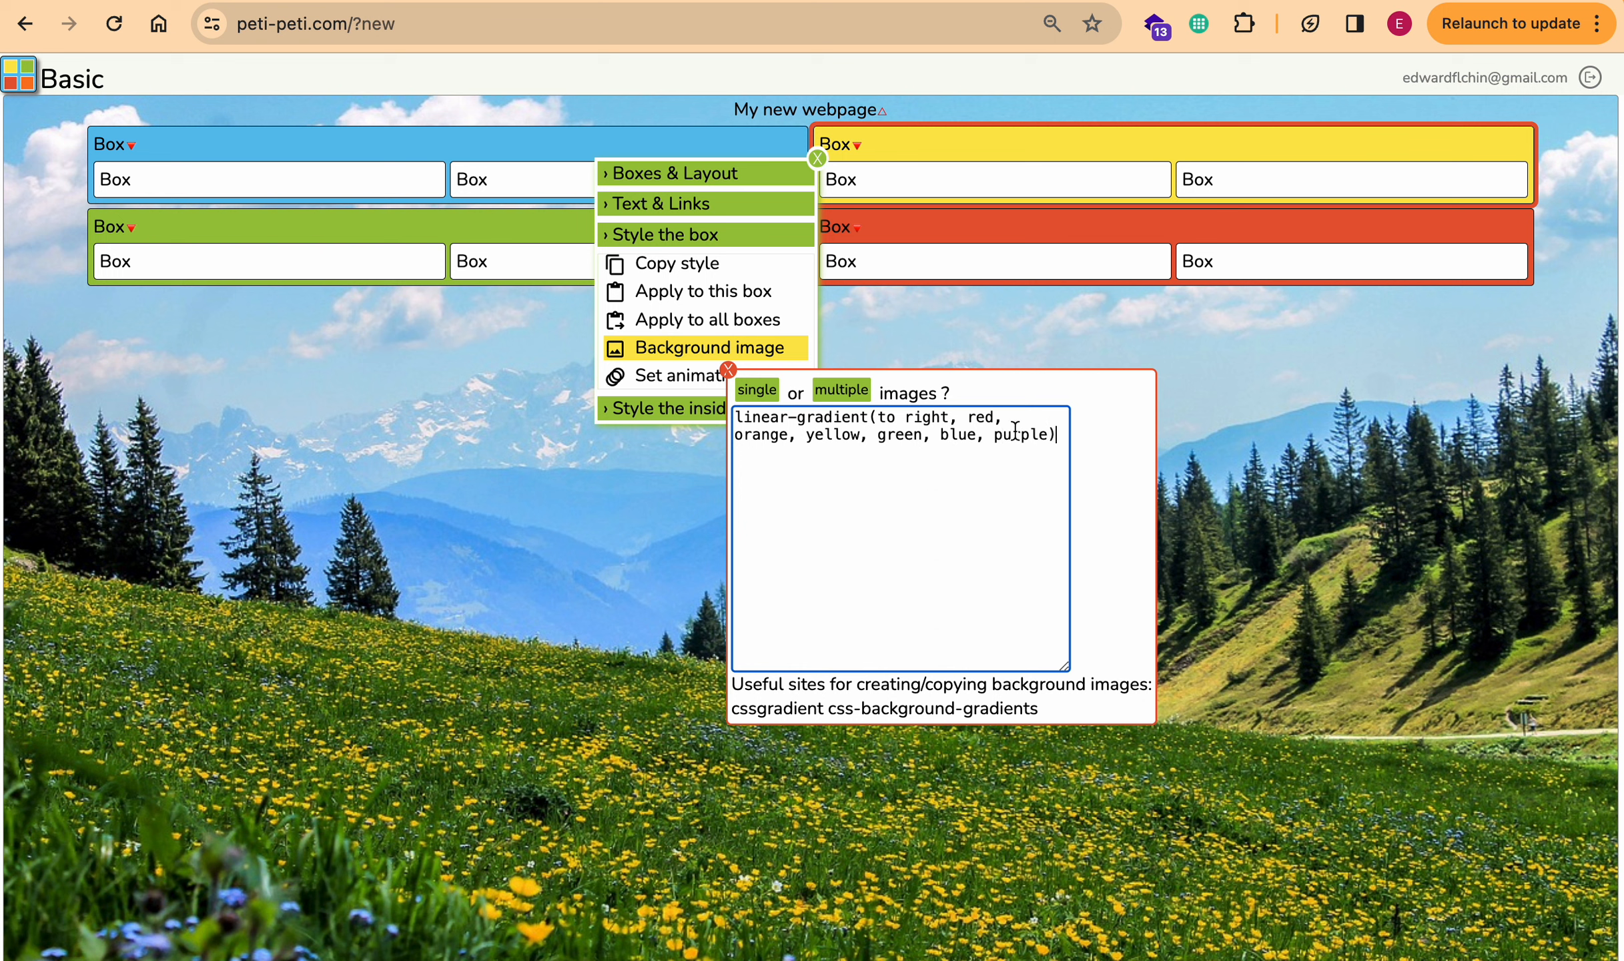
Step: Add color stops to the gradient's first three colors: red 5%, orange 20% and yellow 50%
left_click(995, 418)
type("5%")
left_click(788, 435)
type("20")
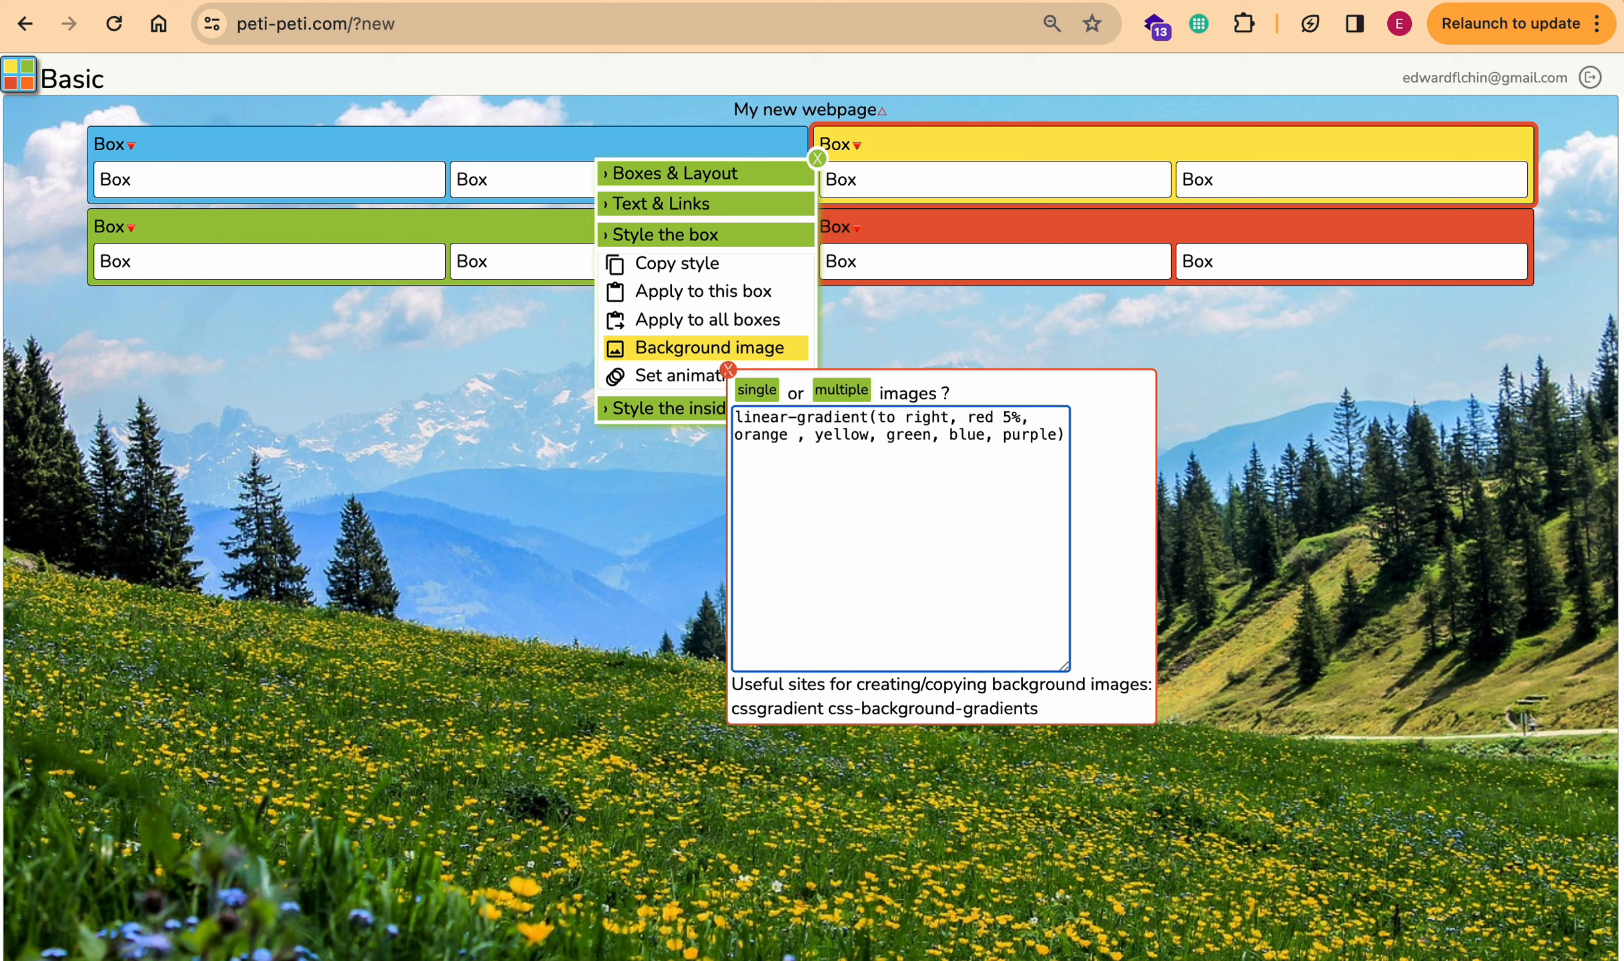
type("%")
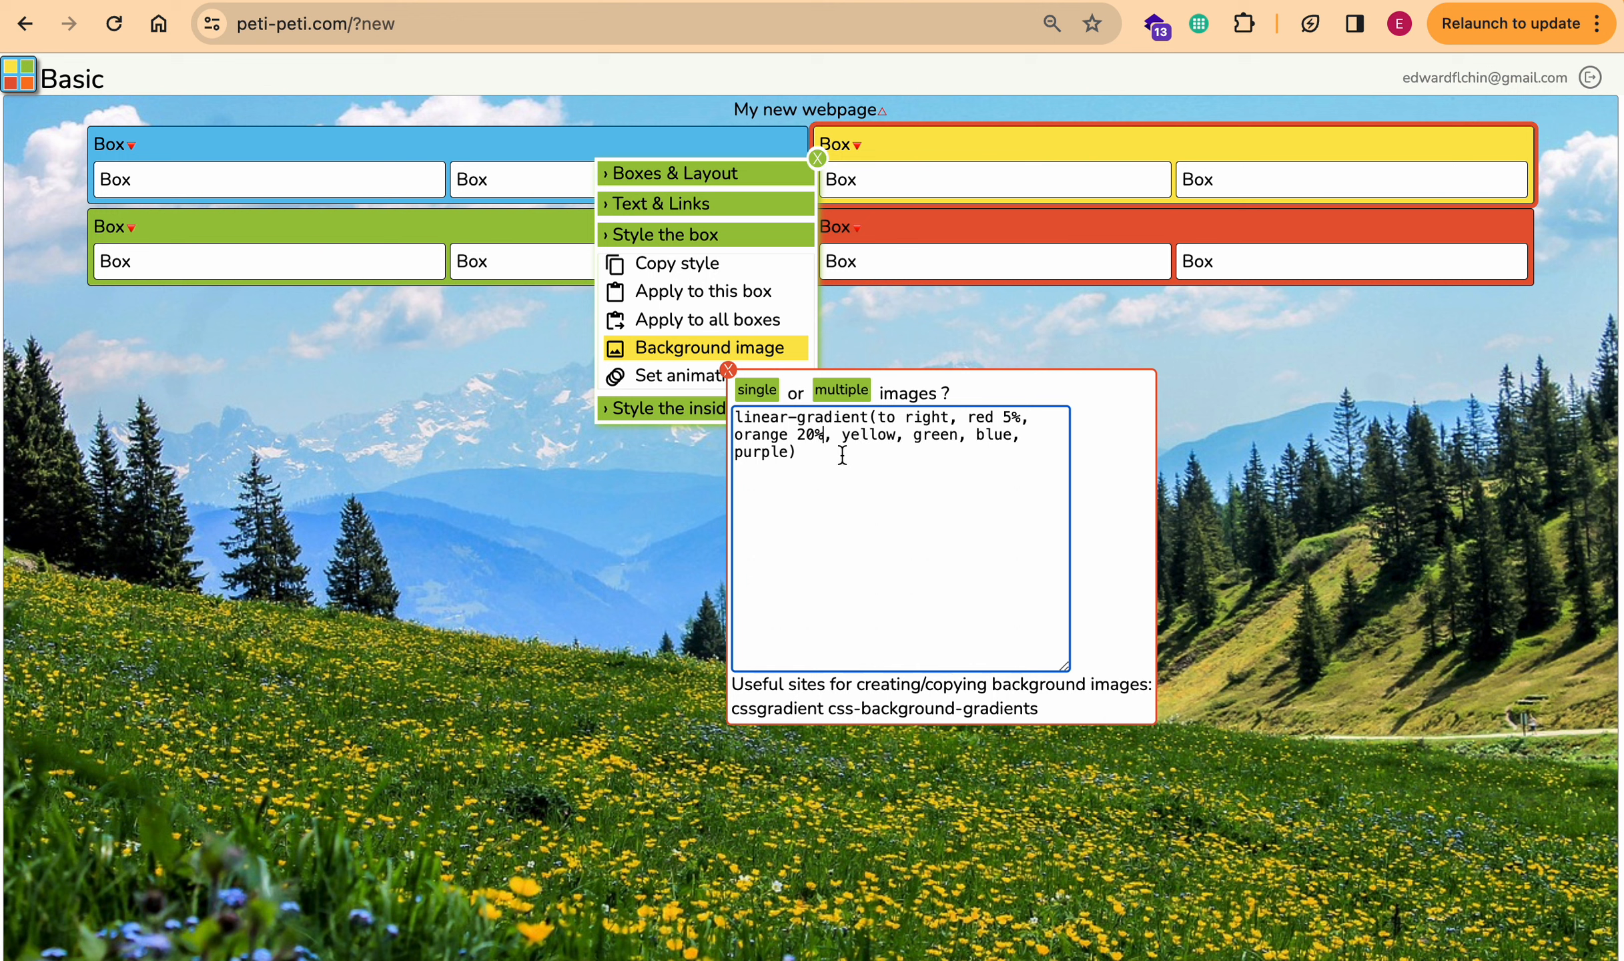
left_click(898, 438)
type("50%")
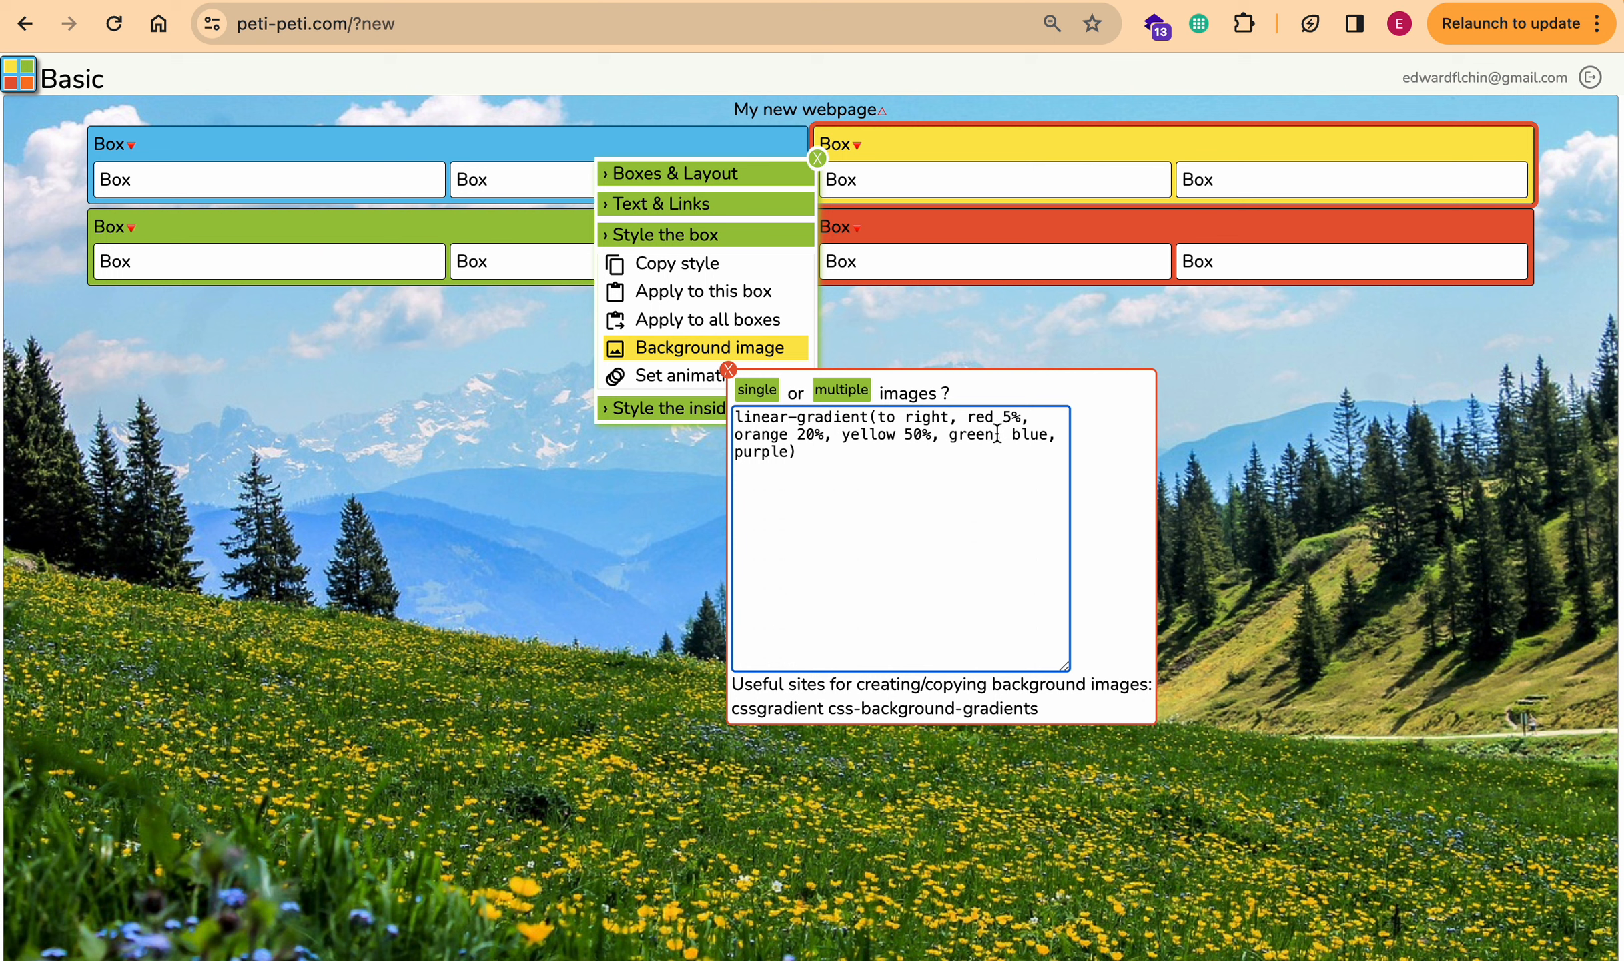
Step: Add the gradient stops green 70%, blue 80% and purple 100%, and apply the gradient to the box
left_click(996, 435)
type("70")
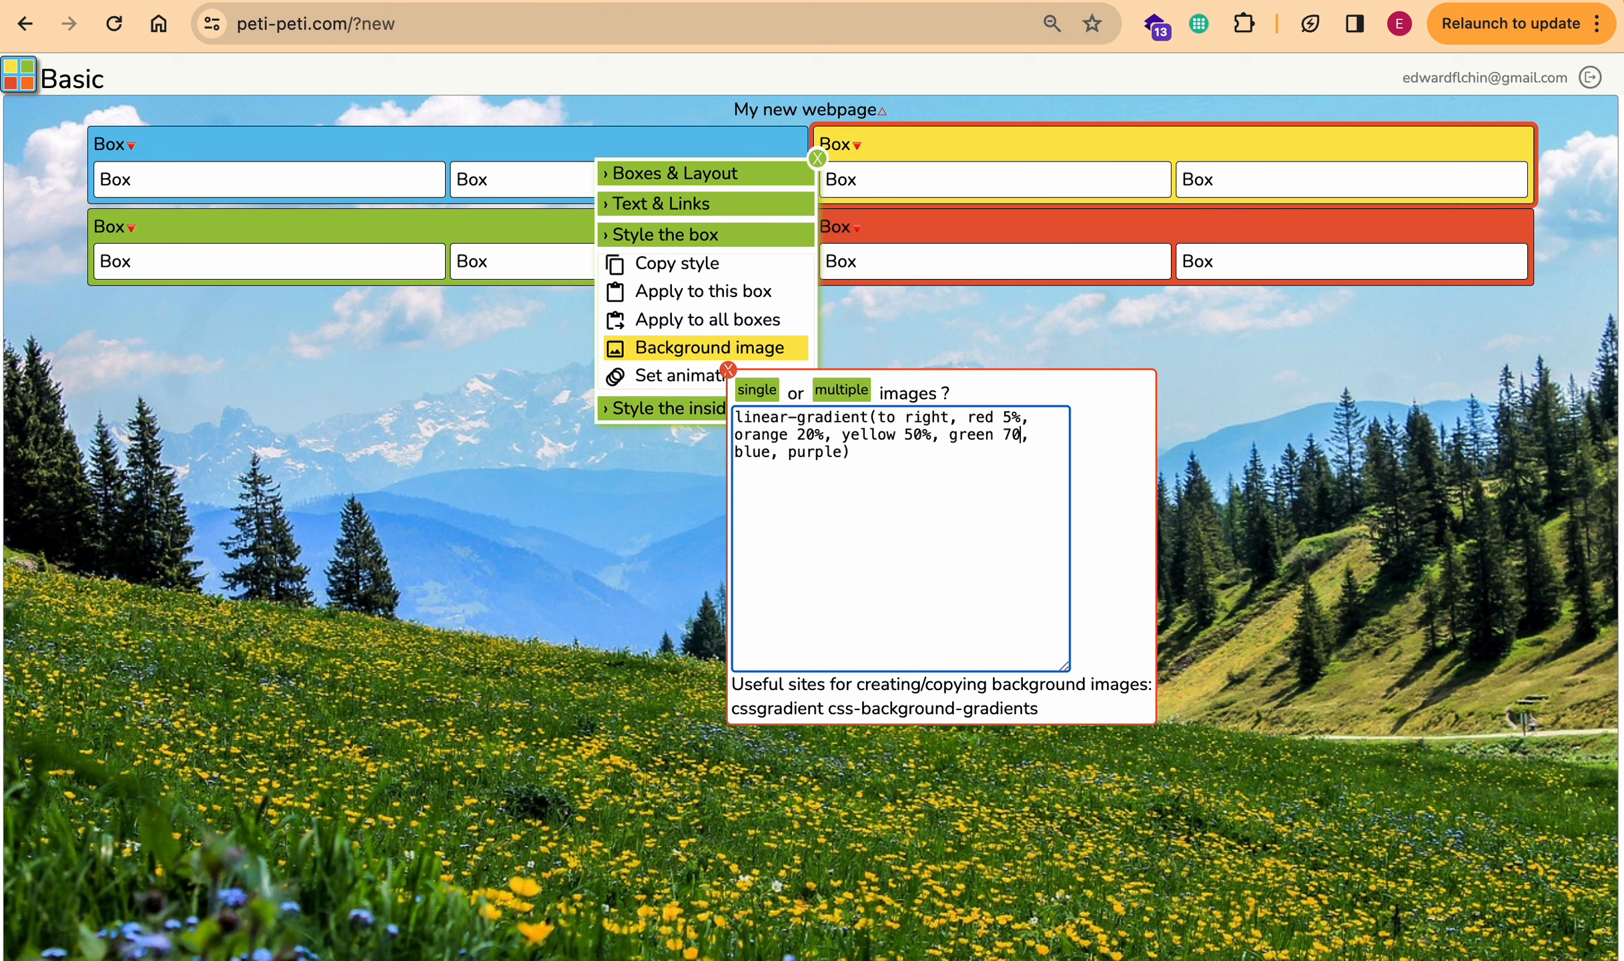
type("%")
left_click(771, 454)
type("80%")
left_click(876, 453)
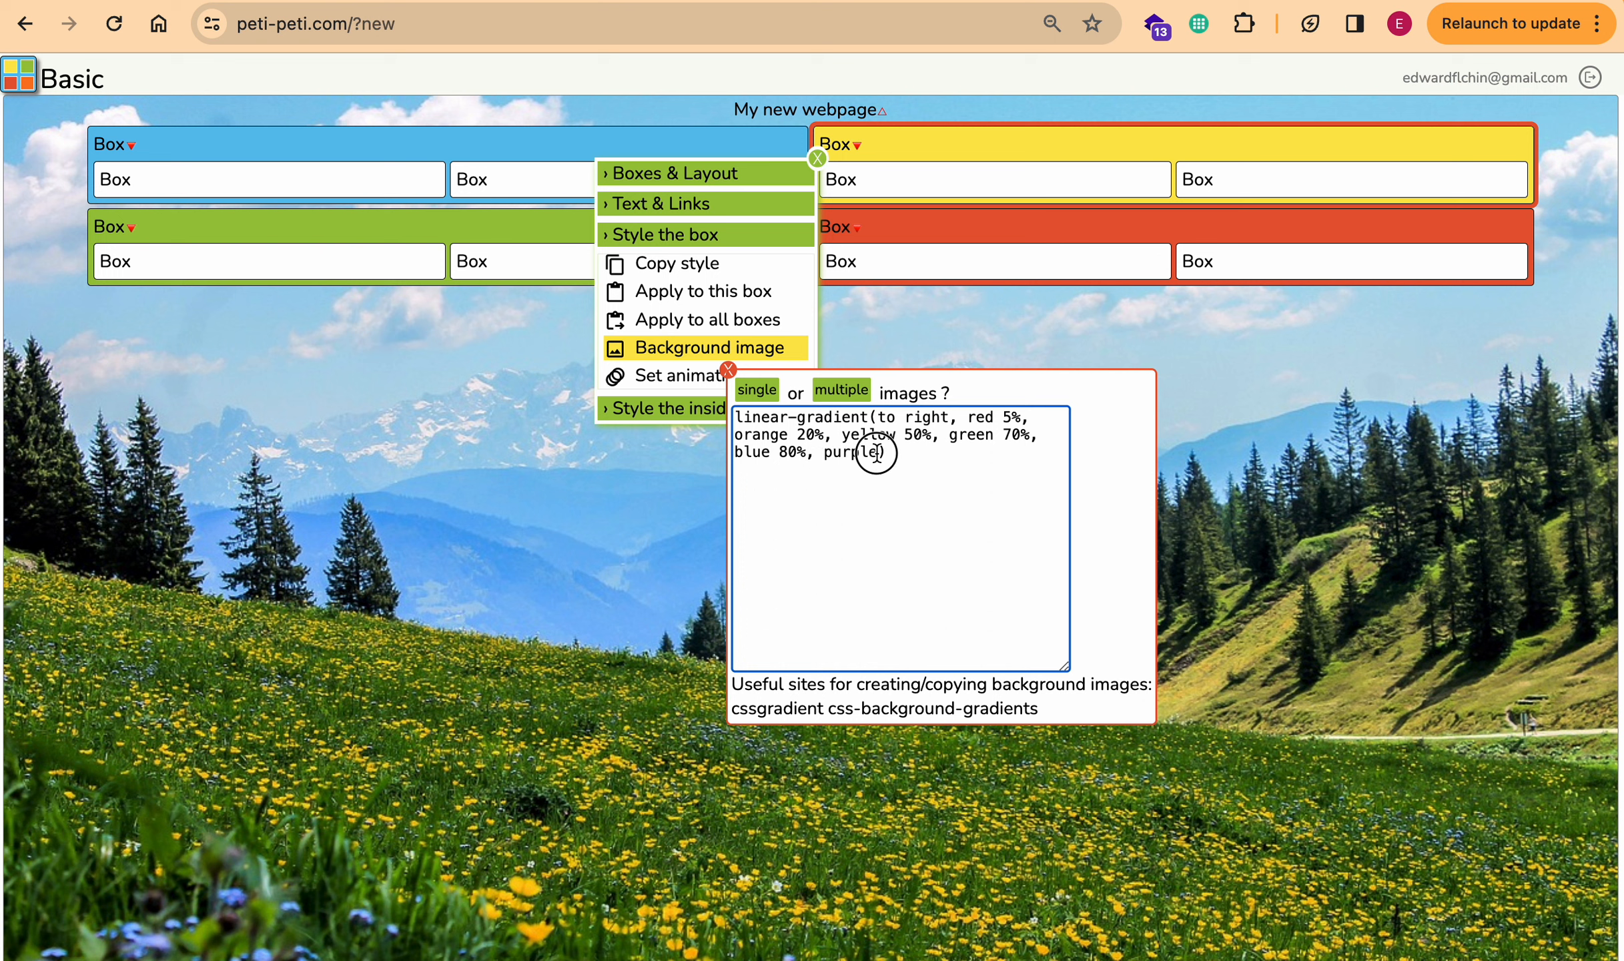
type("100%")
left_click(1082, 475)
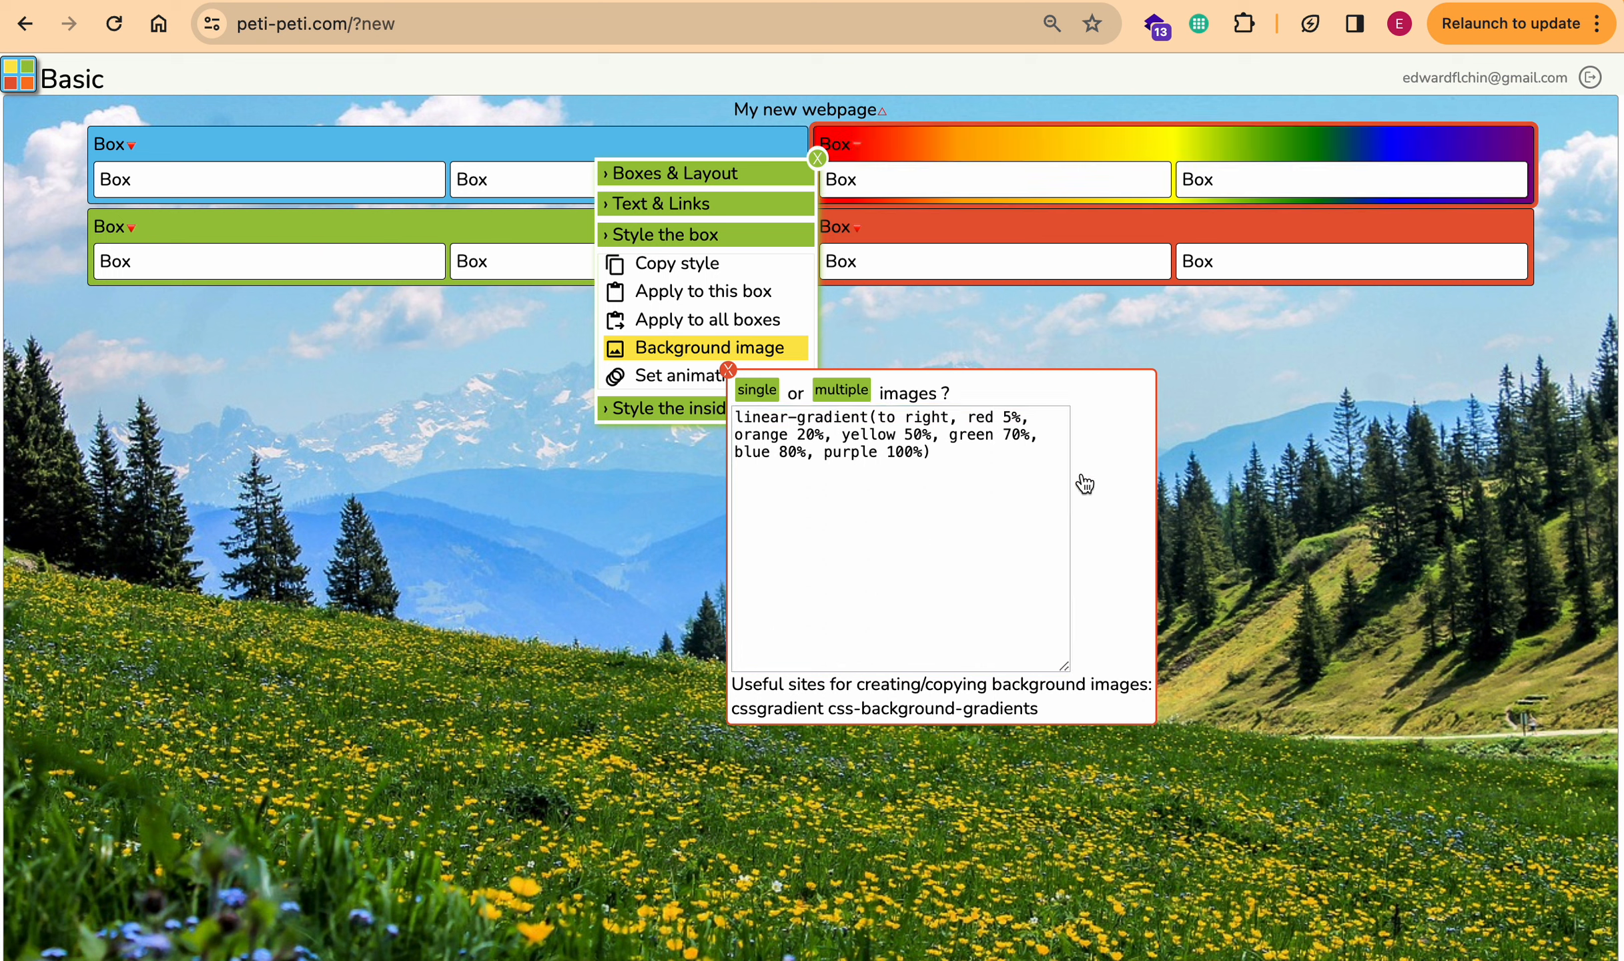
Step: Try changing the rainbow gradient's direction to bottom and apply it to the box
left_click(817, 158)
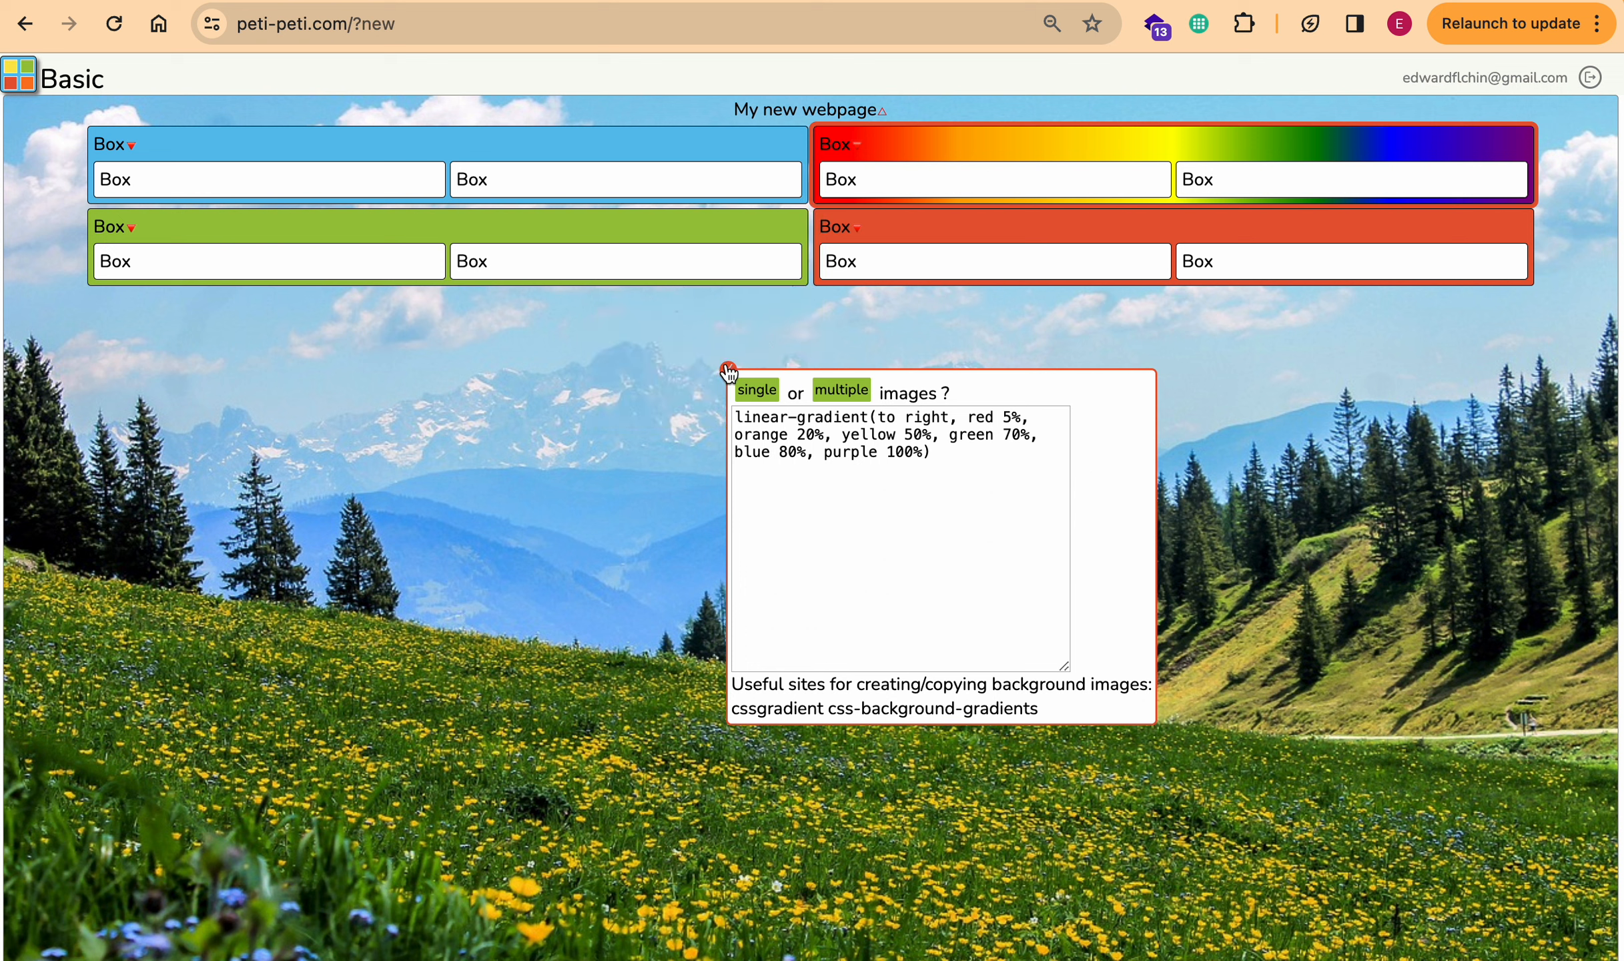
left_click(951, 419)
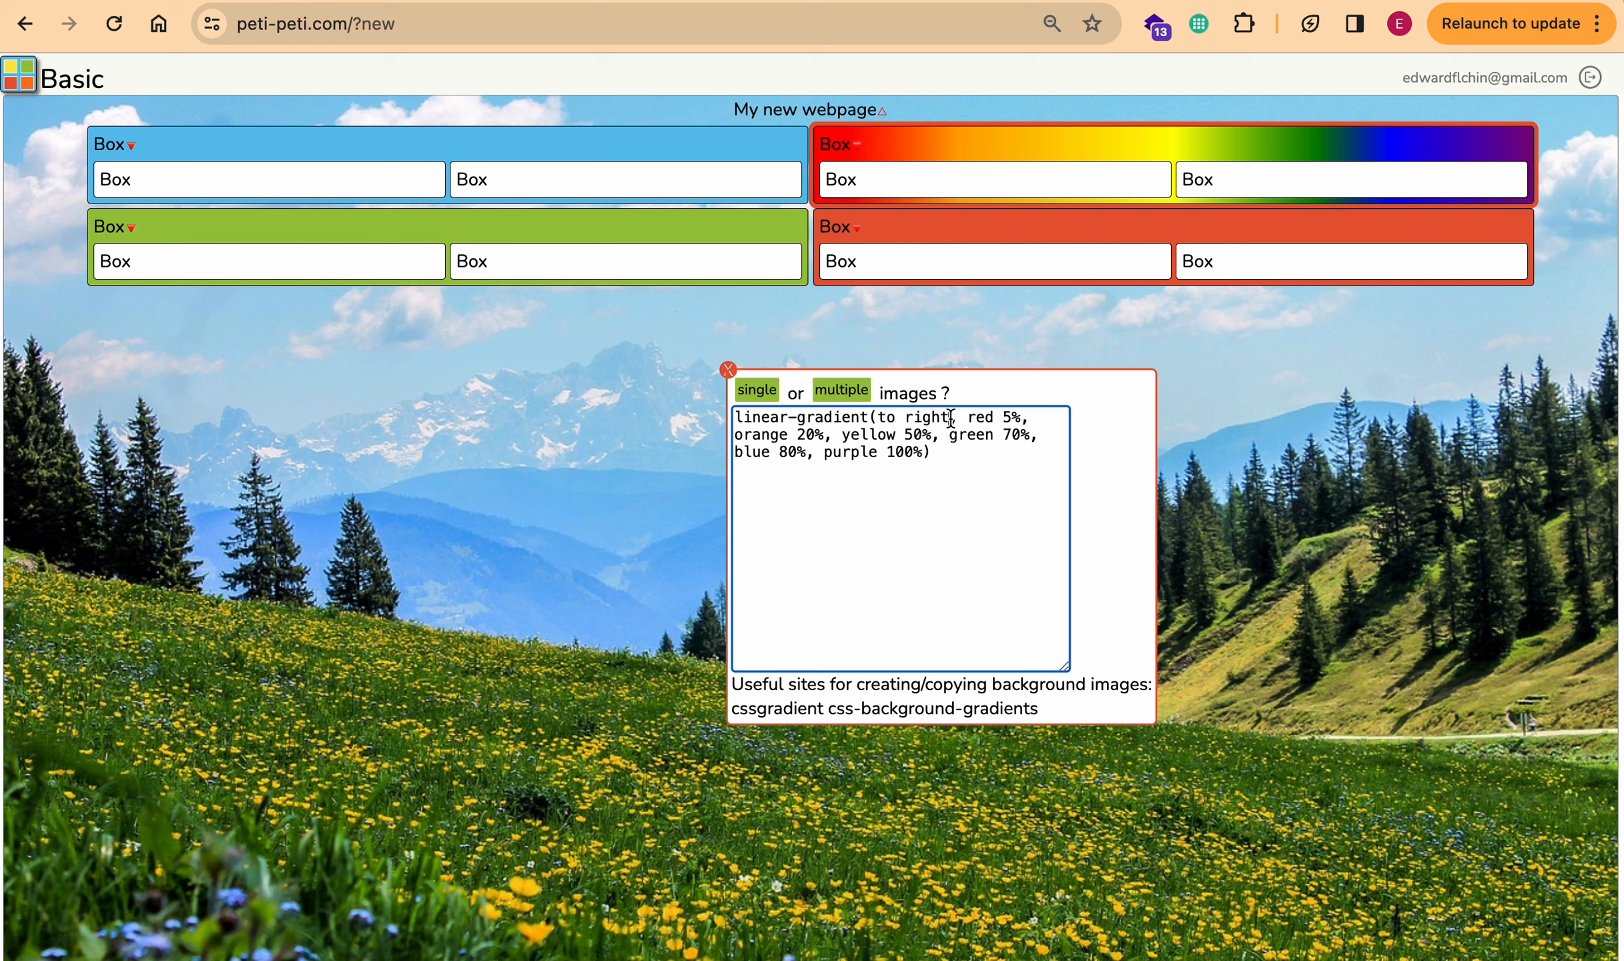
key("BackSpace")
key("BackSpace")
key("BackSpace")
key("BackSpace")
key("BackSpace")
type("bo")
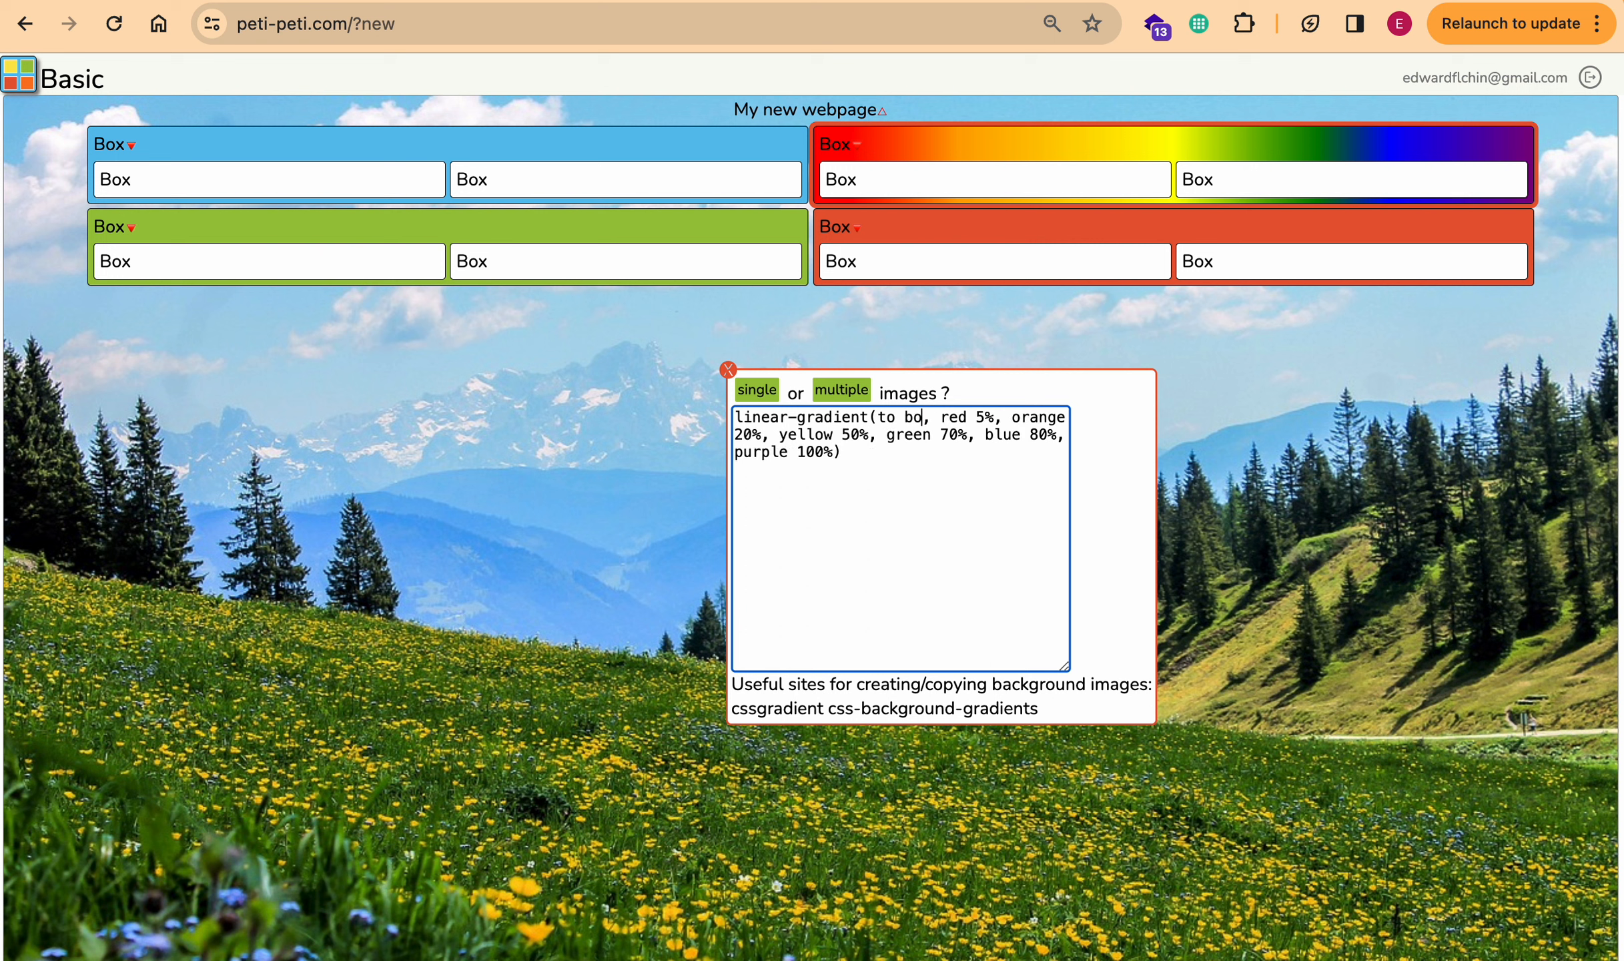
type("ttom")
left_click(985, 398)
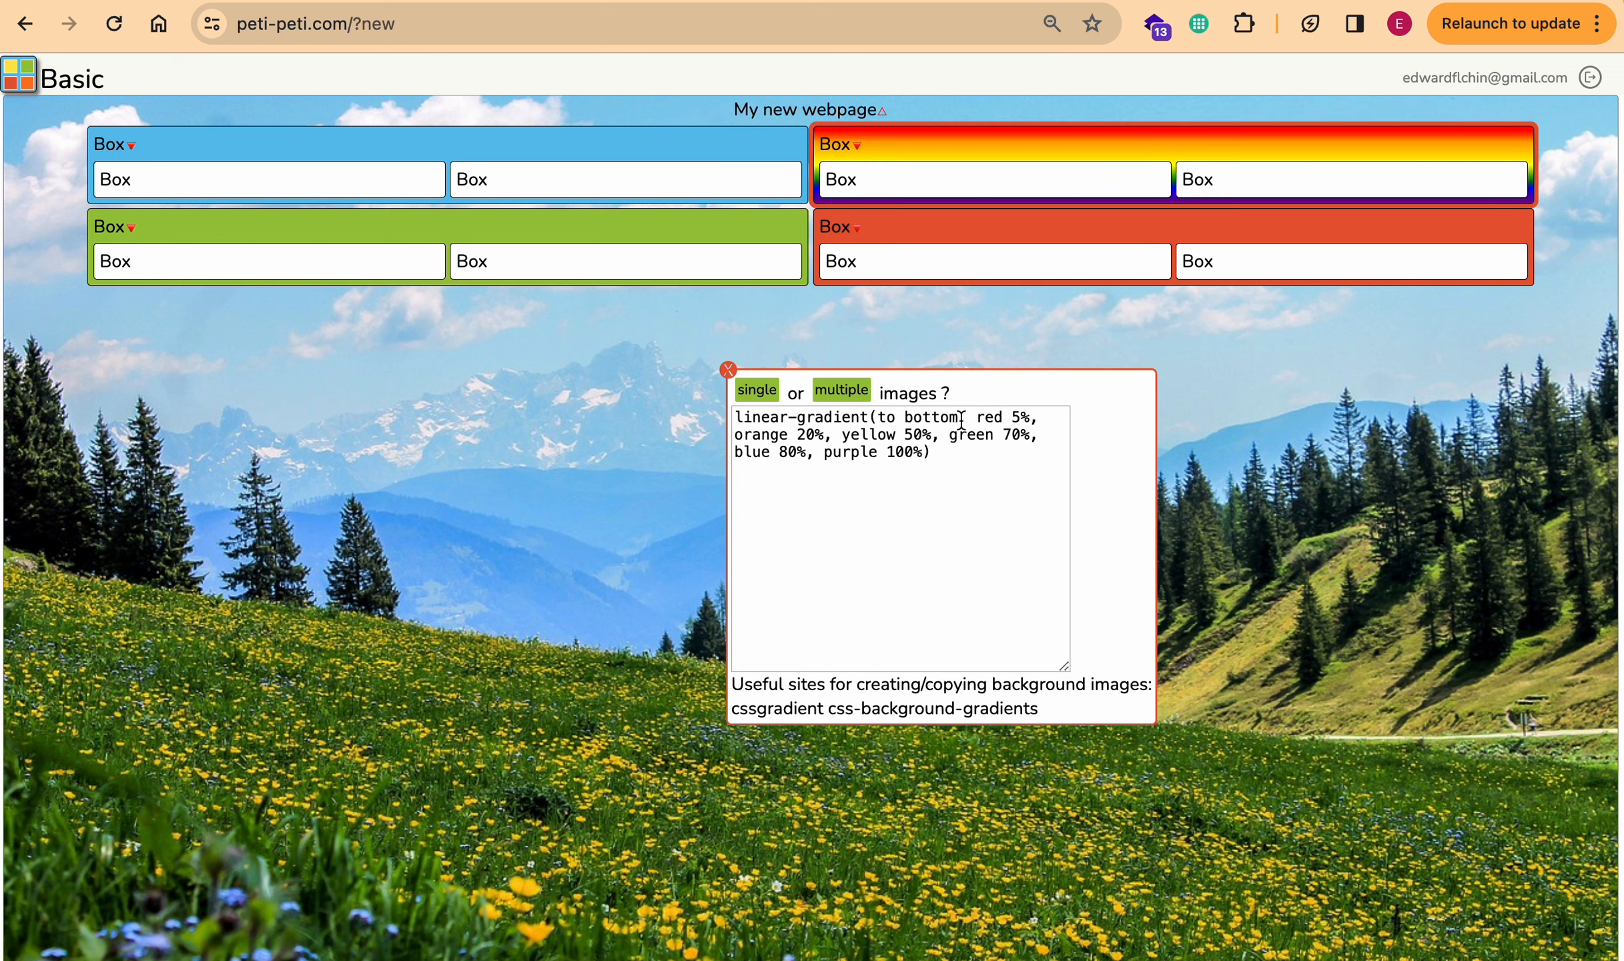
Step: Set the rainbow gradient's direction back to right, apply it and close the background image editor
left_click(961, 421)
key("BackSpace")
key("BackSpace")
key("BackSpace")
key("BackSpace")
key("BackSpace")
key("BackSpace")
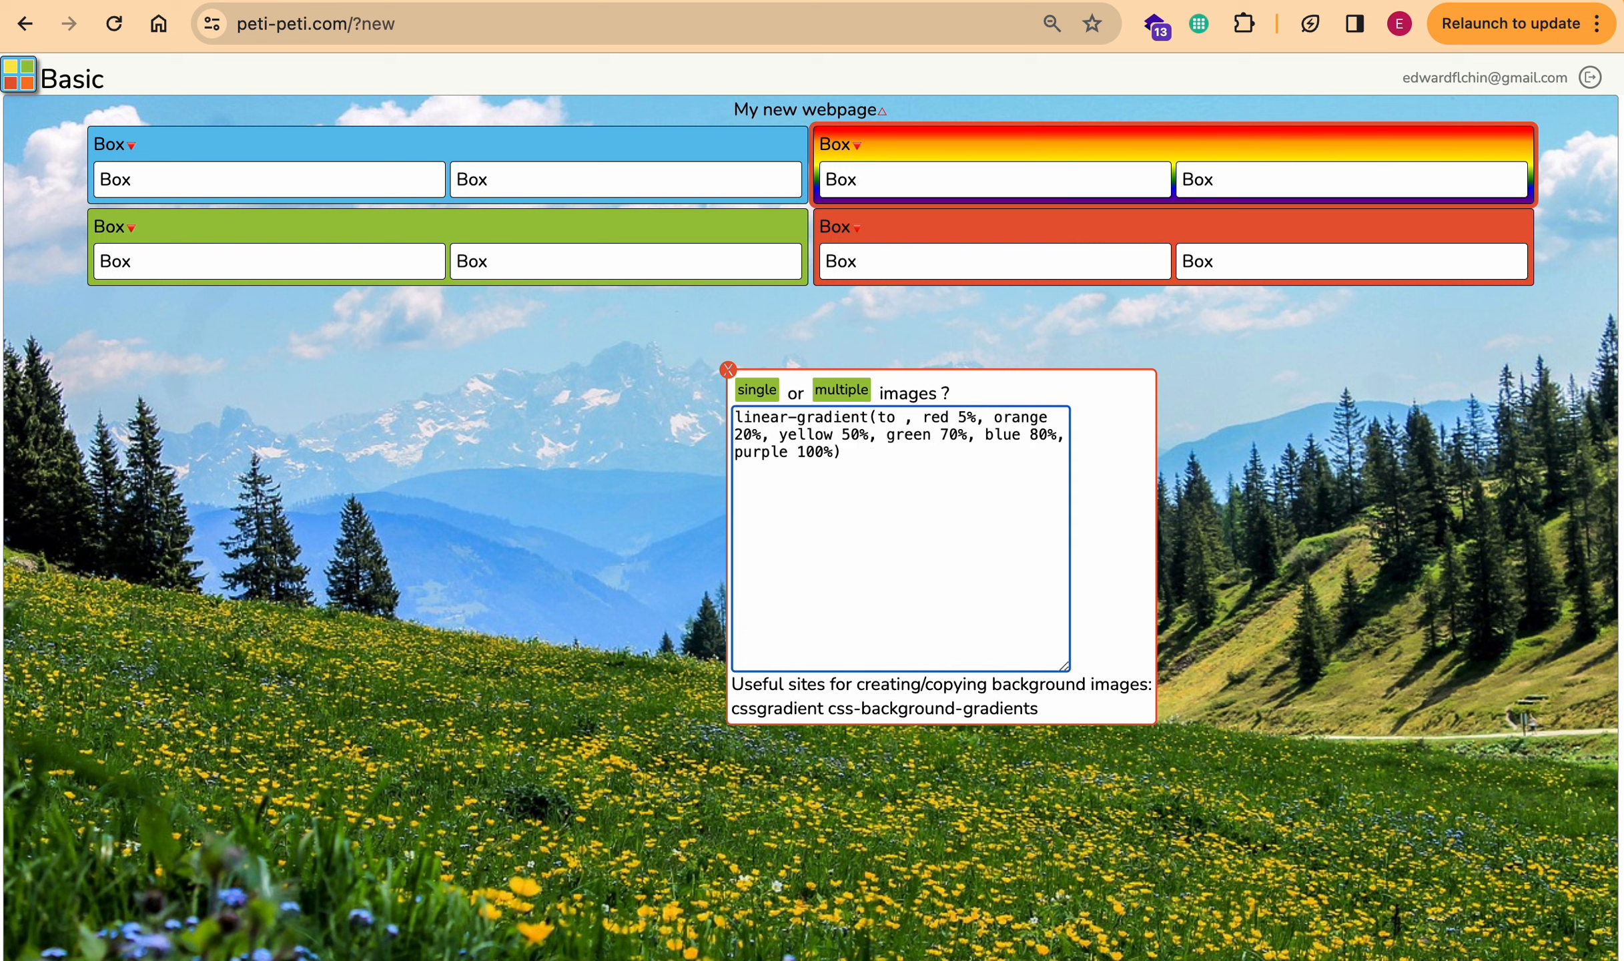
type("right")
left_click(1003, 401)
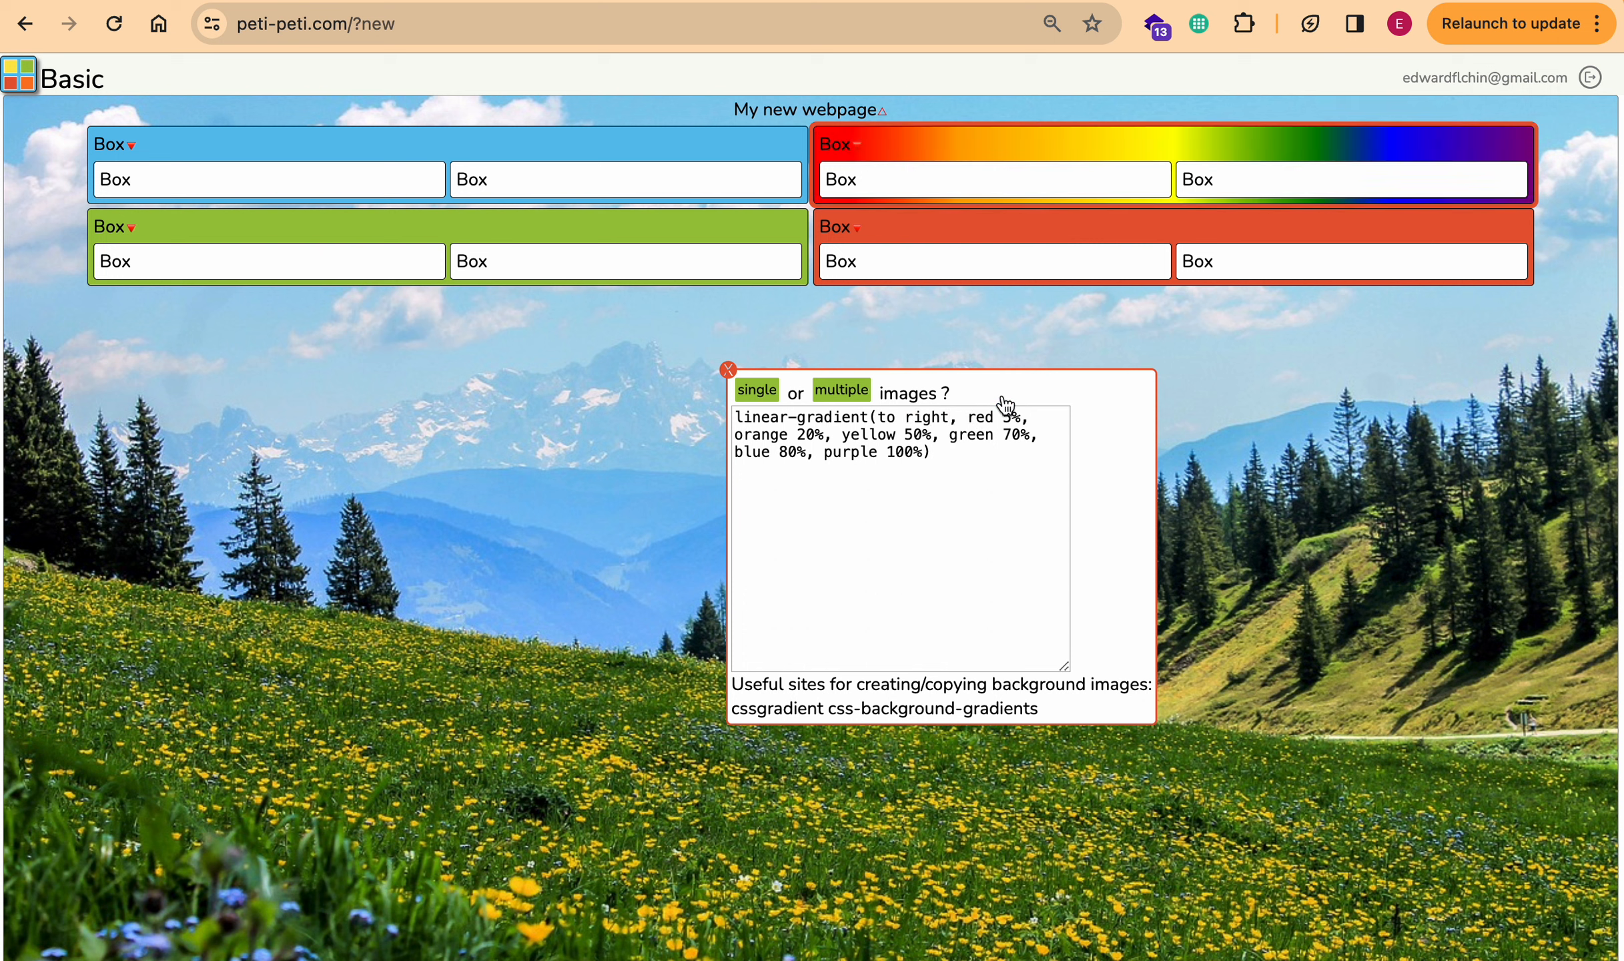
left_click(729, 370)
Step: Add six new boxes alongside the two existing inner boxes of the rainbow gradient box
left_click(1194, 182)
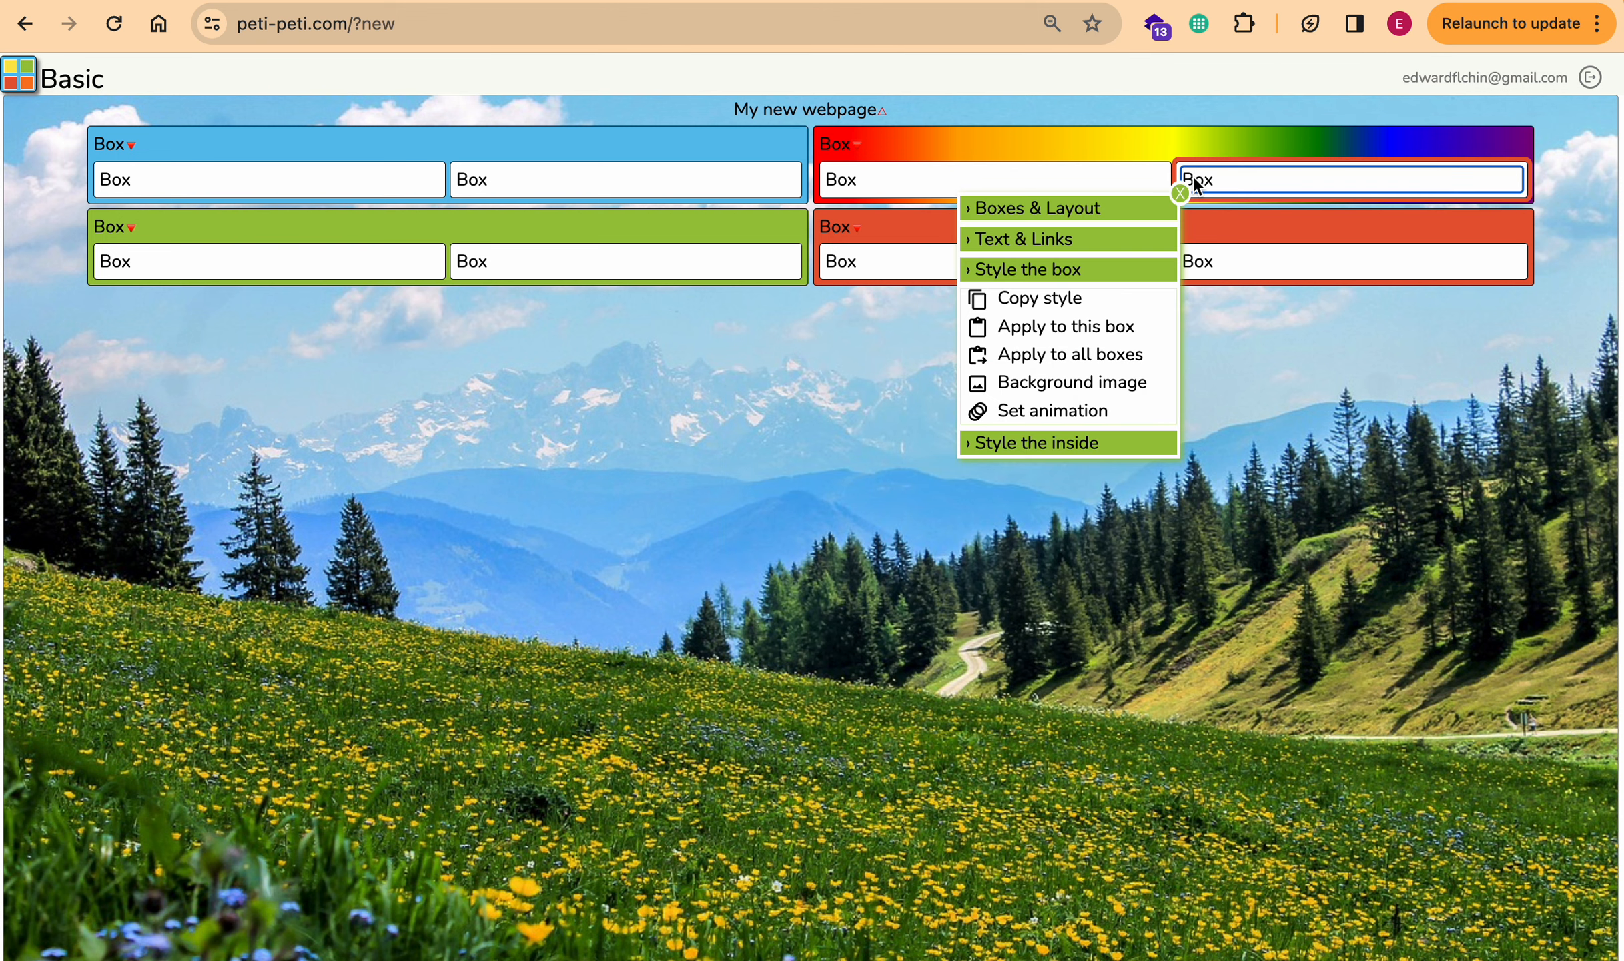
left_click(1194, 181)
left_click(1241, 182)
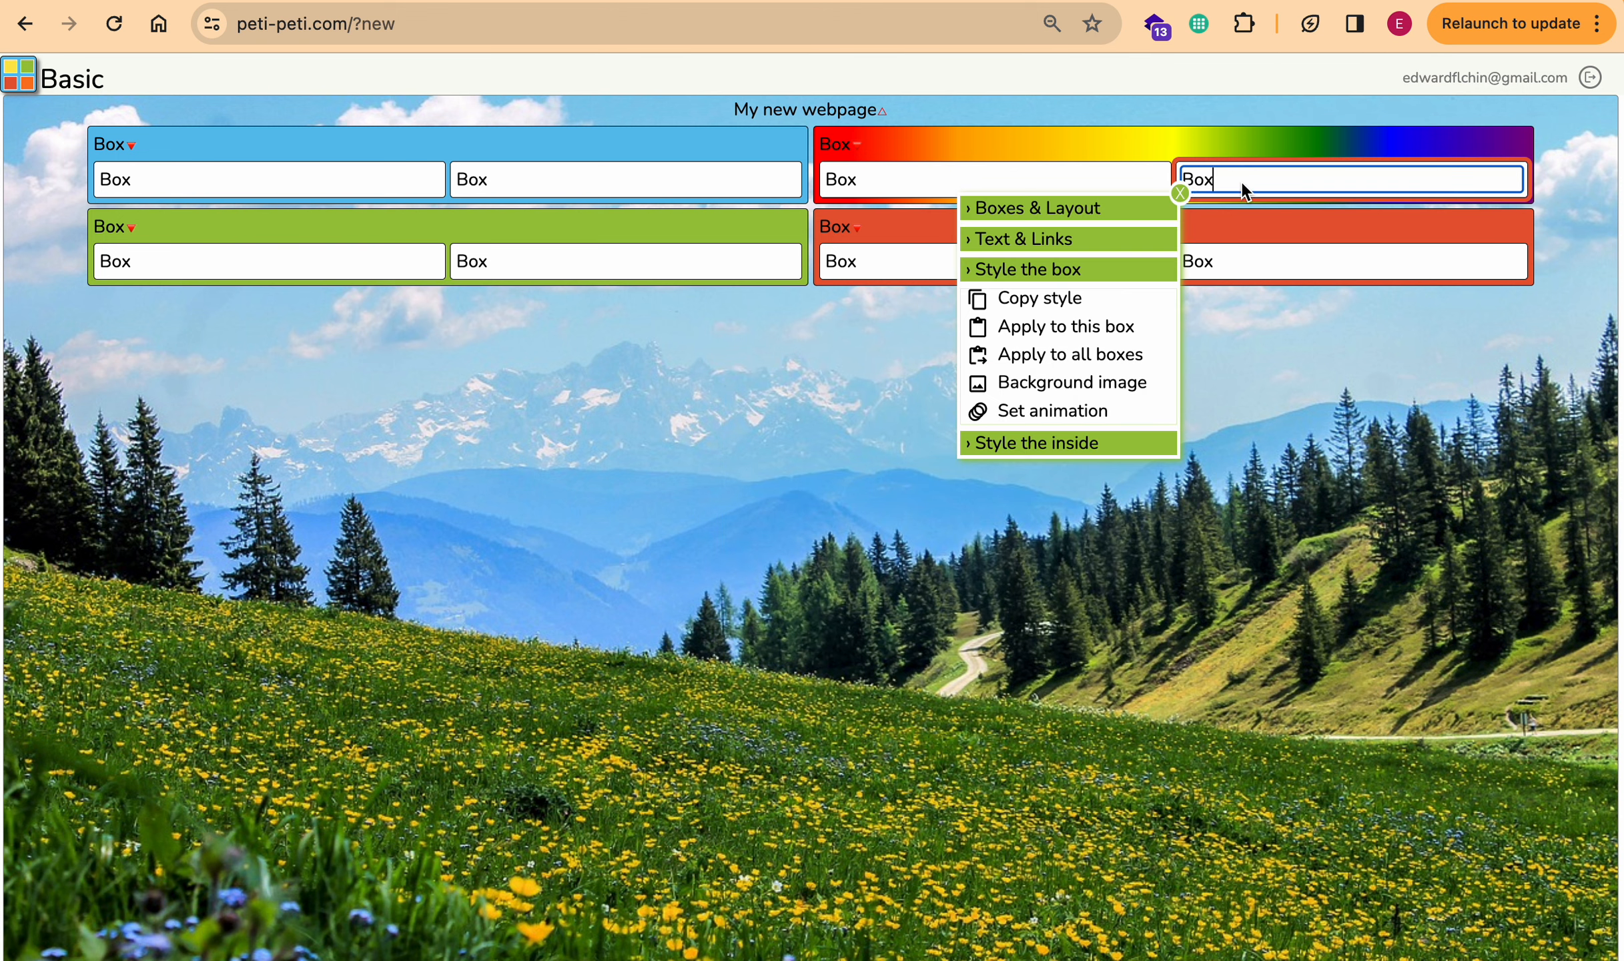
left_click(1091, 212)
left_click(1057, 277)
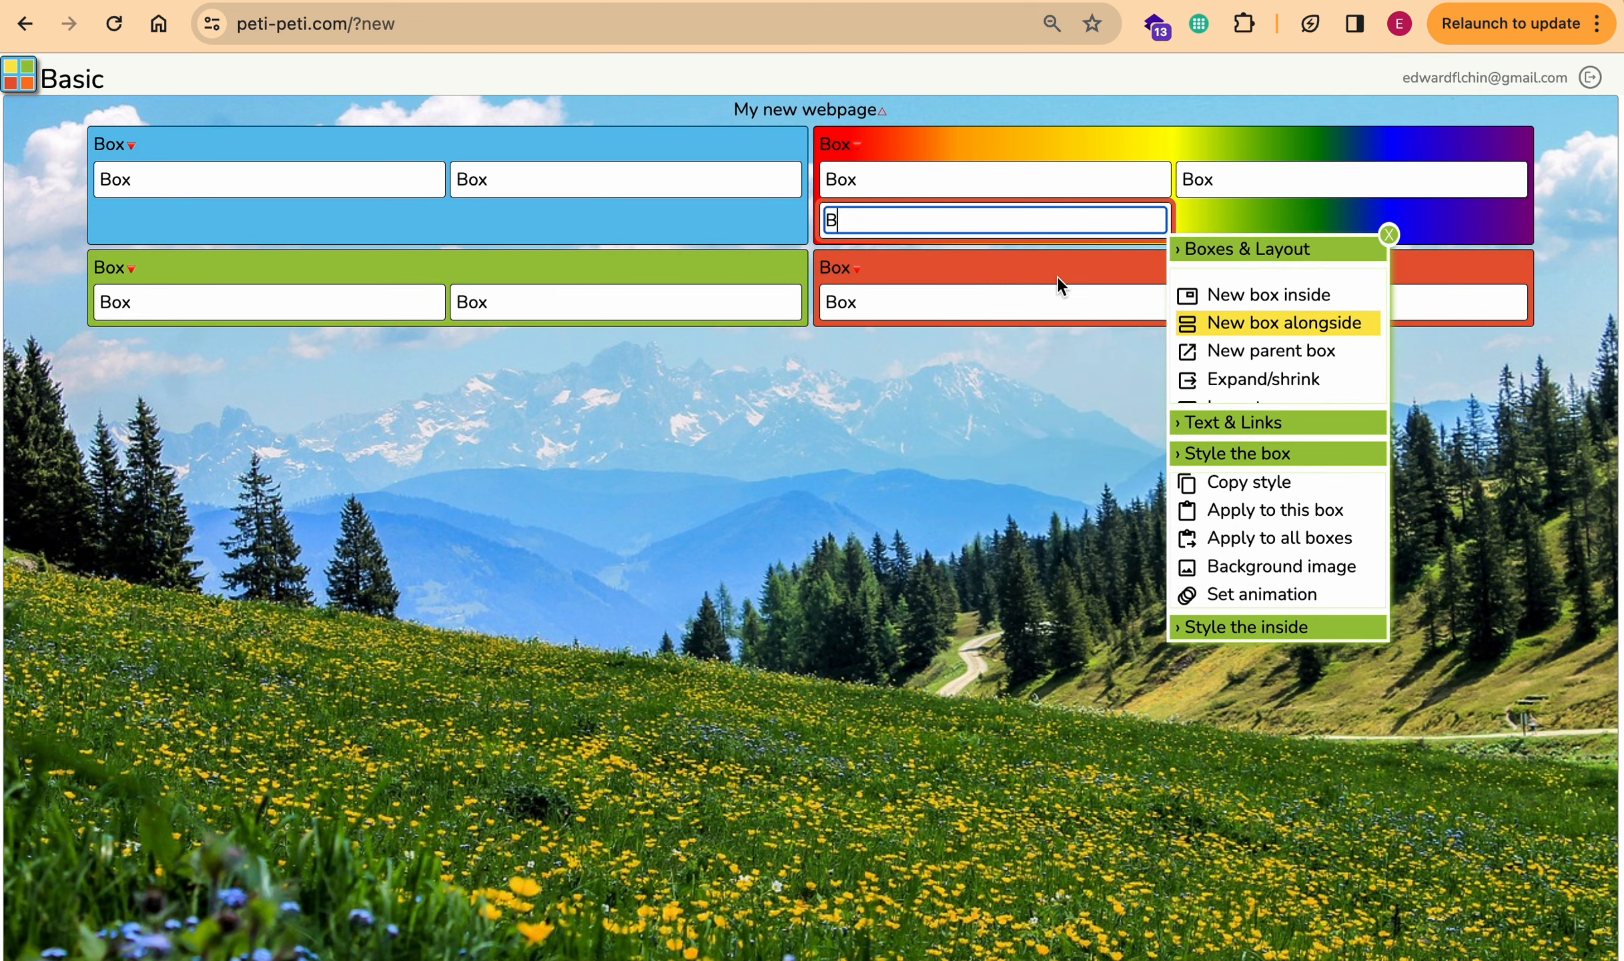
left_click(1275, 325)
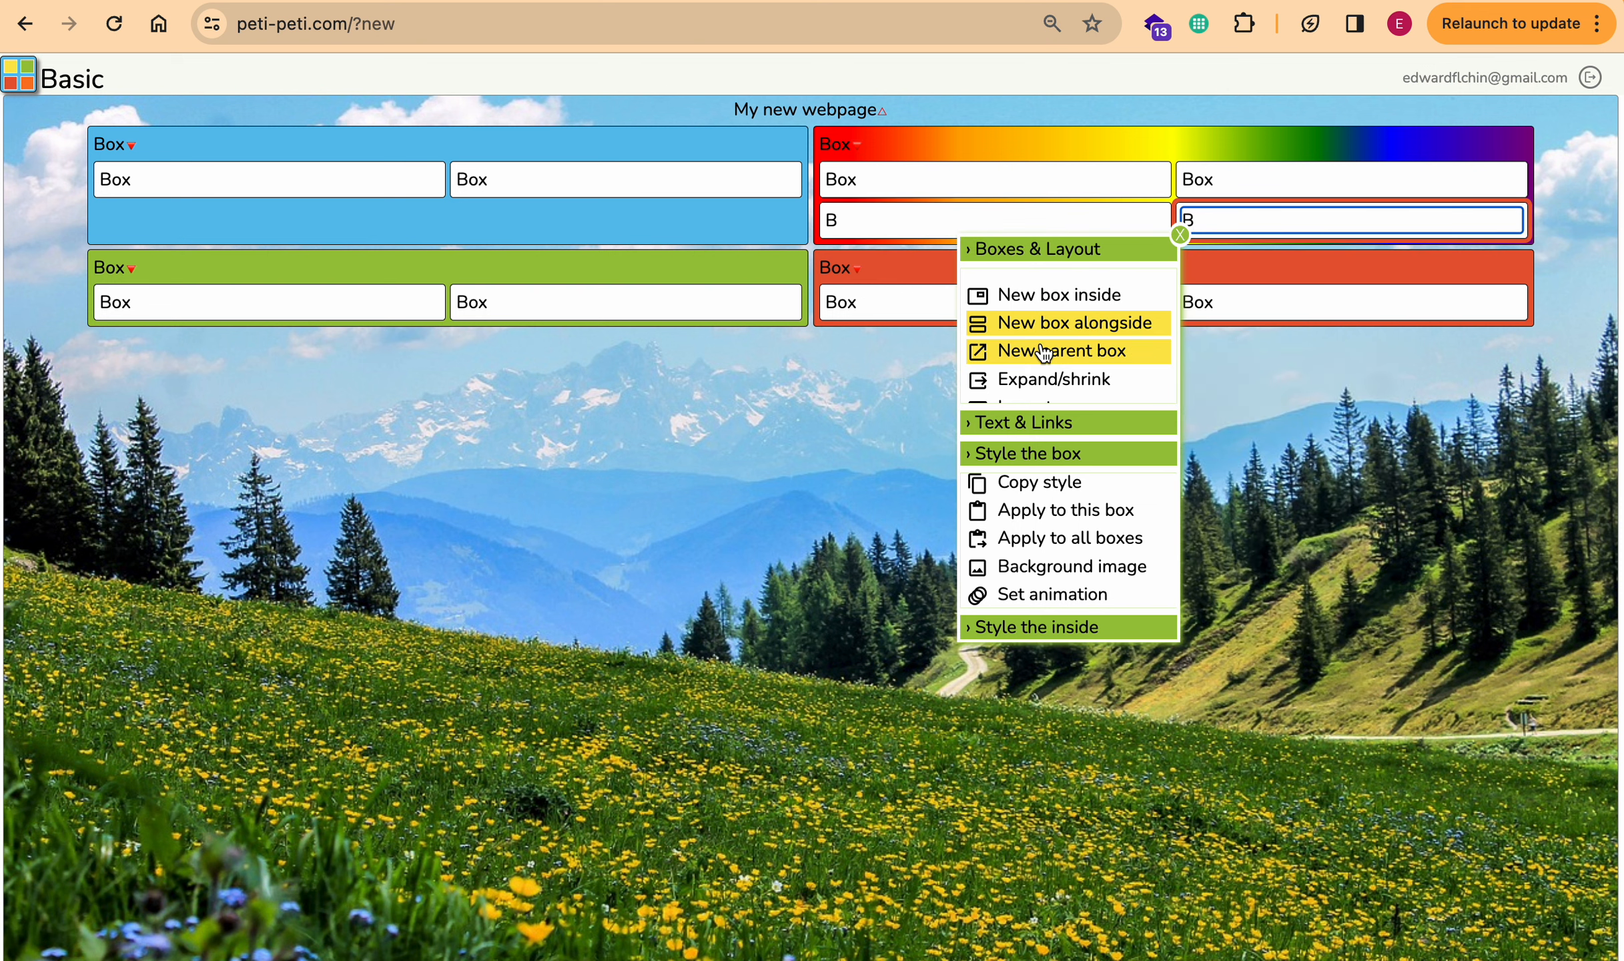
left_click(1048, 323)
left_click(1311, 365)
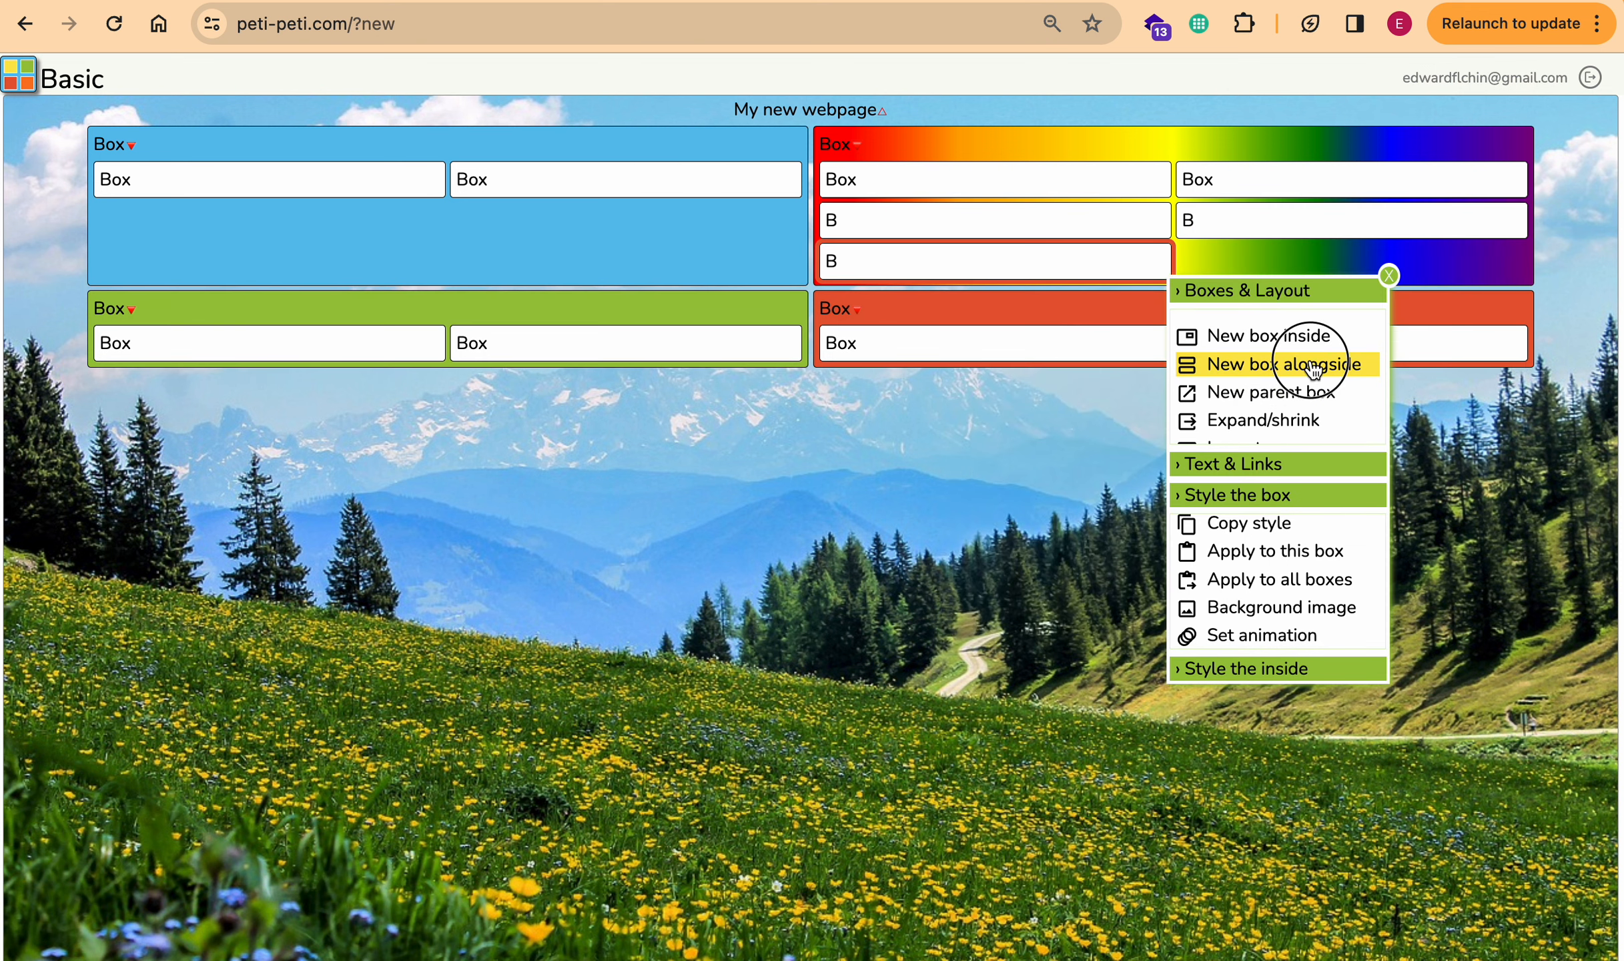
left_click(1065, 365)
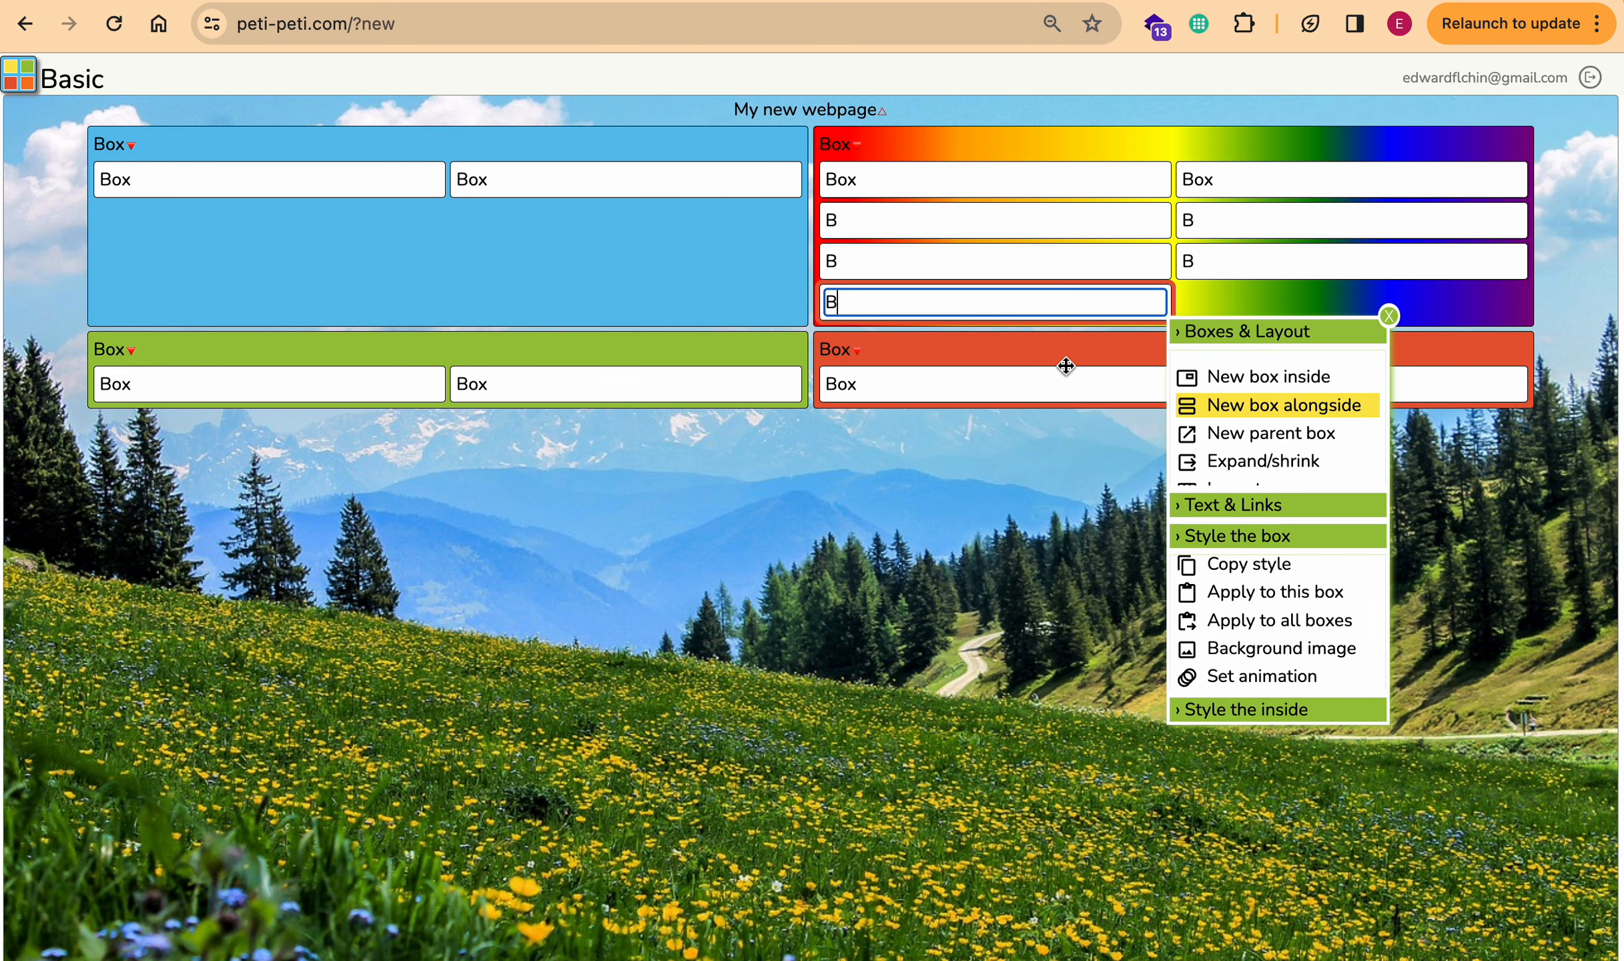
left_click(1209, 415)
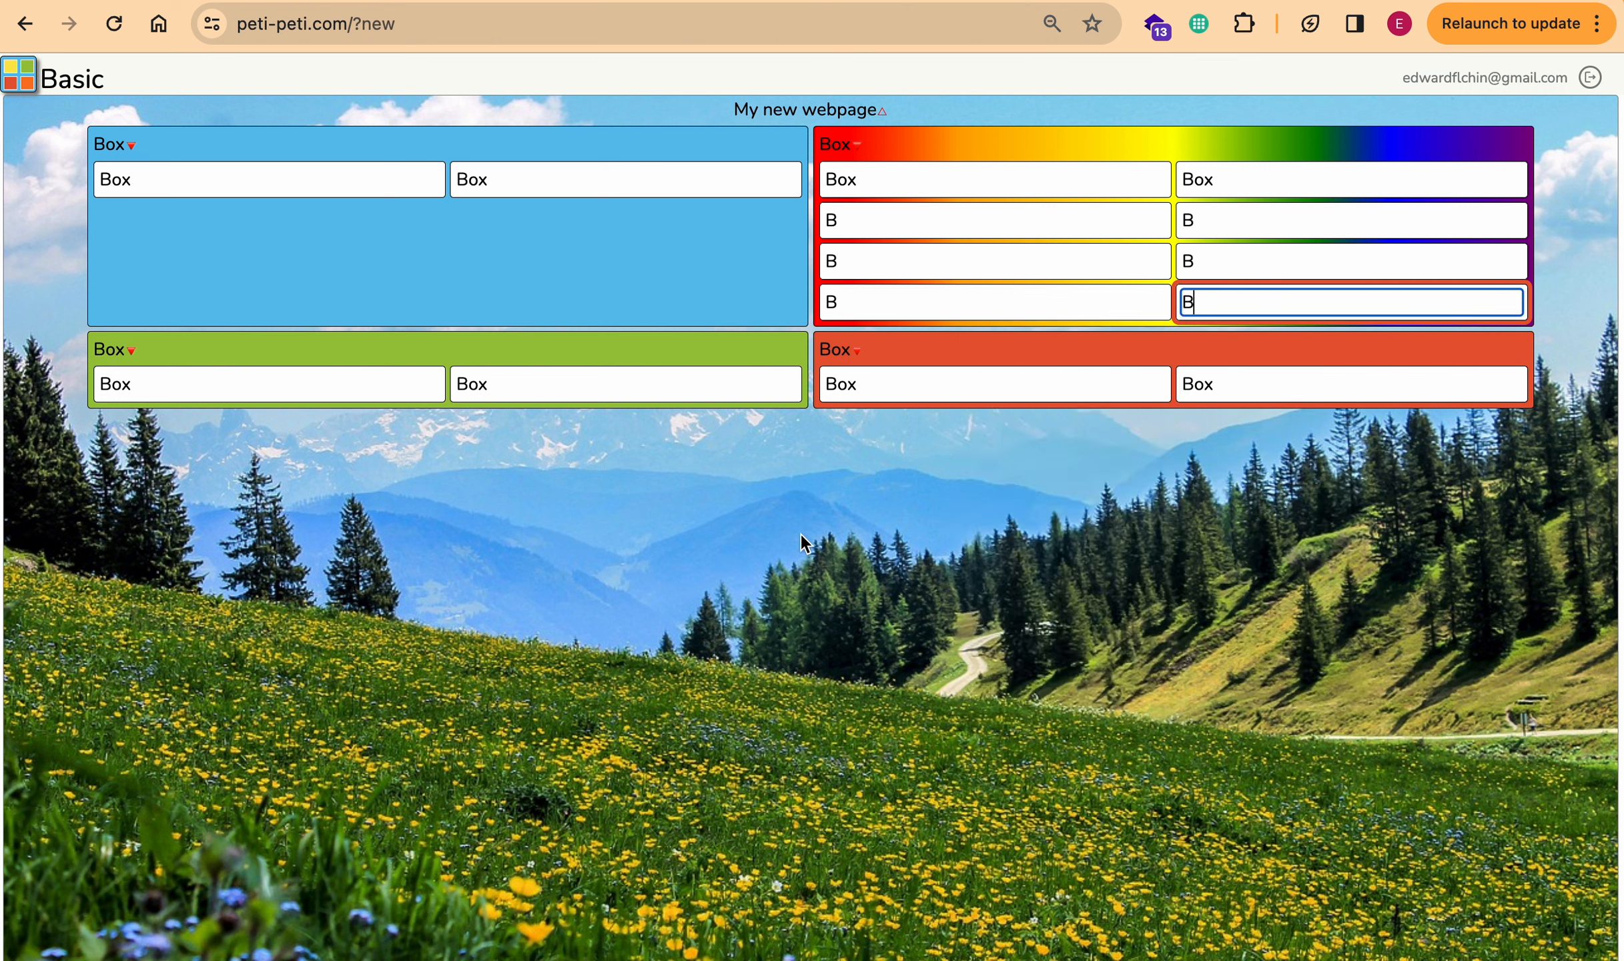
Step: Set the background colour of the first inner box in the rainbow box to light grey, RGB 218, 215, 215
left_click(855, 184)
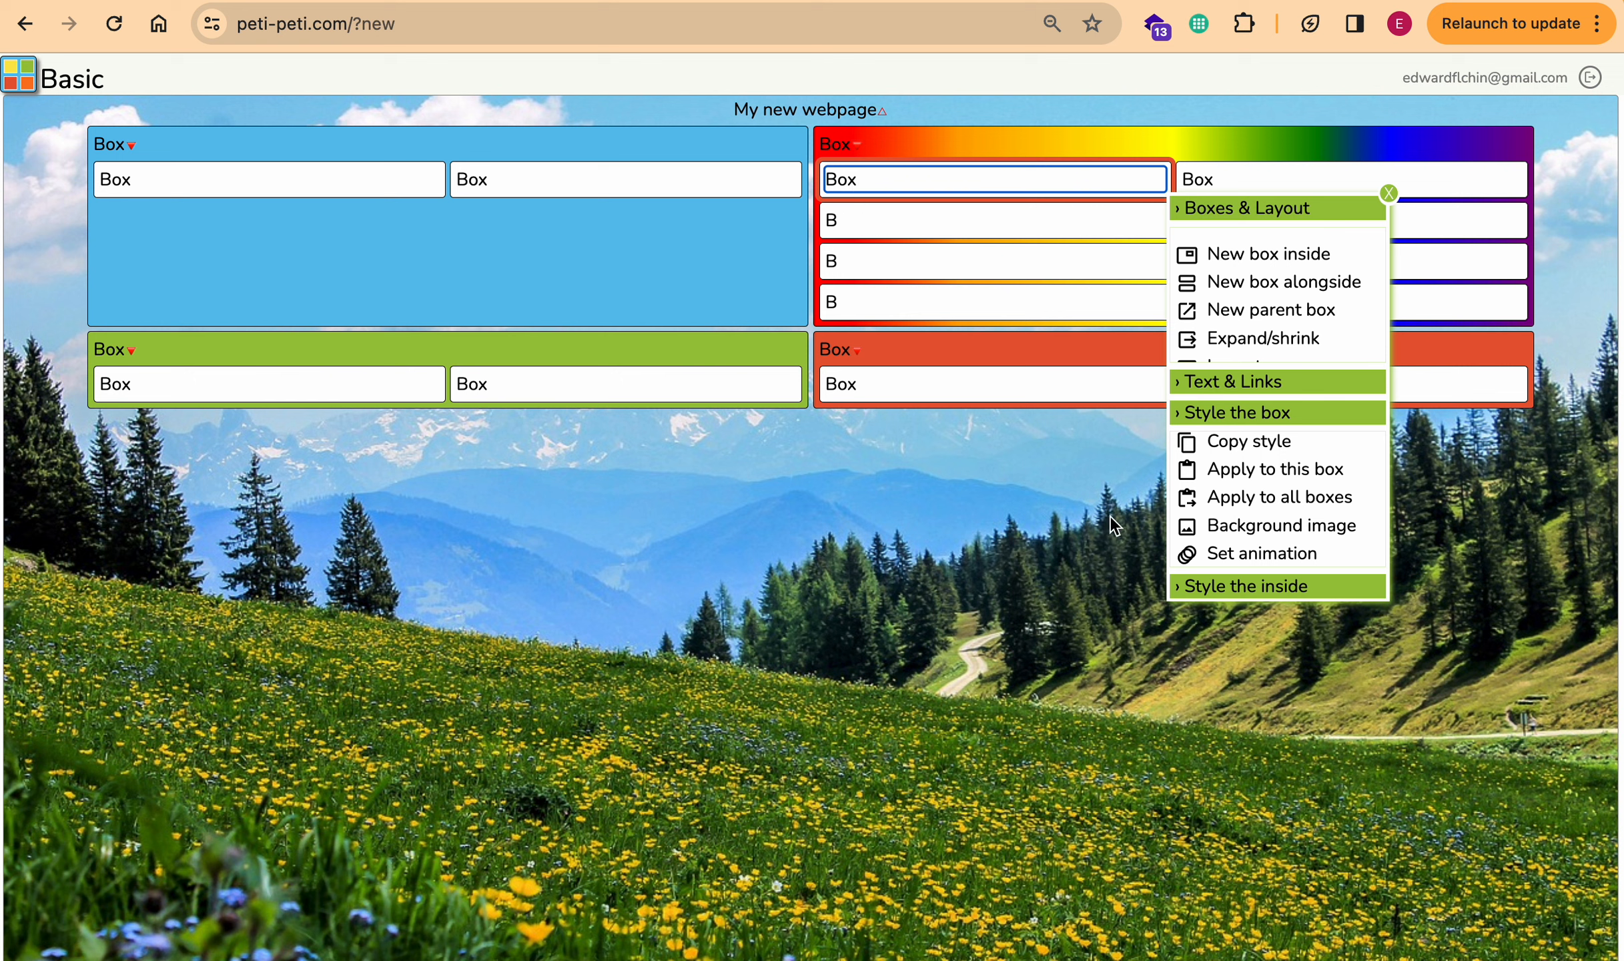
scroll(1252, 497, "up", 3)
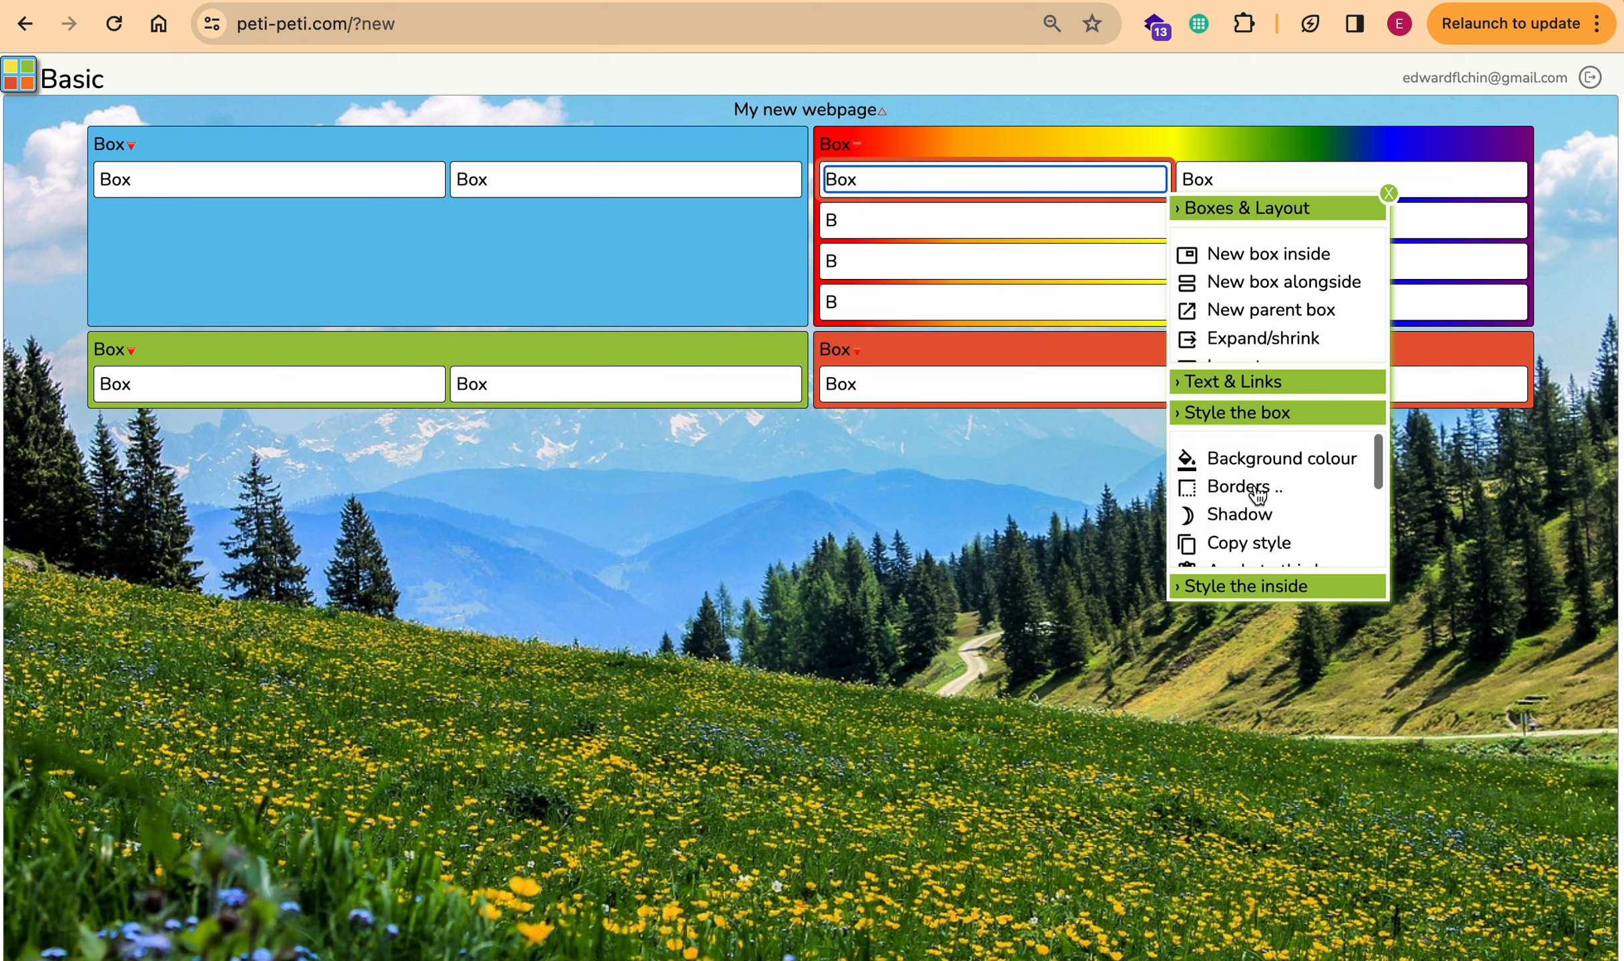
left_click(1268, 460)
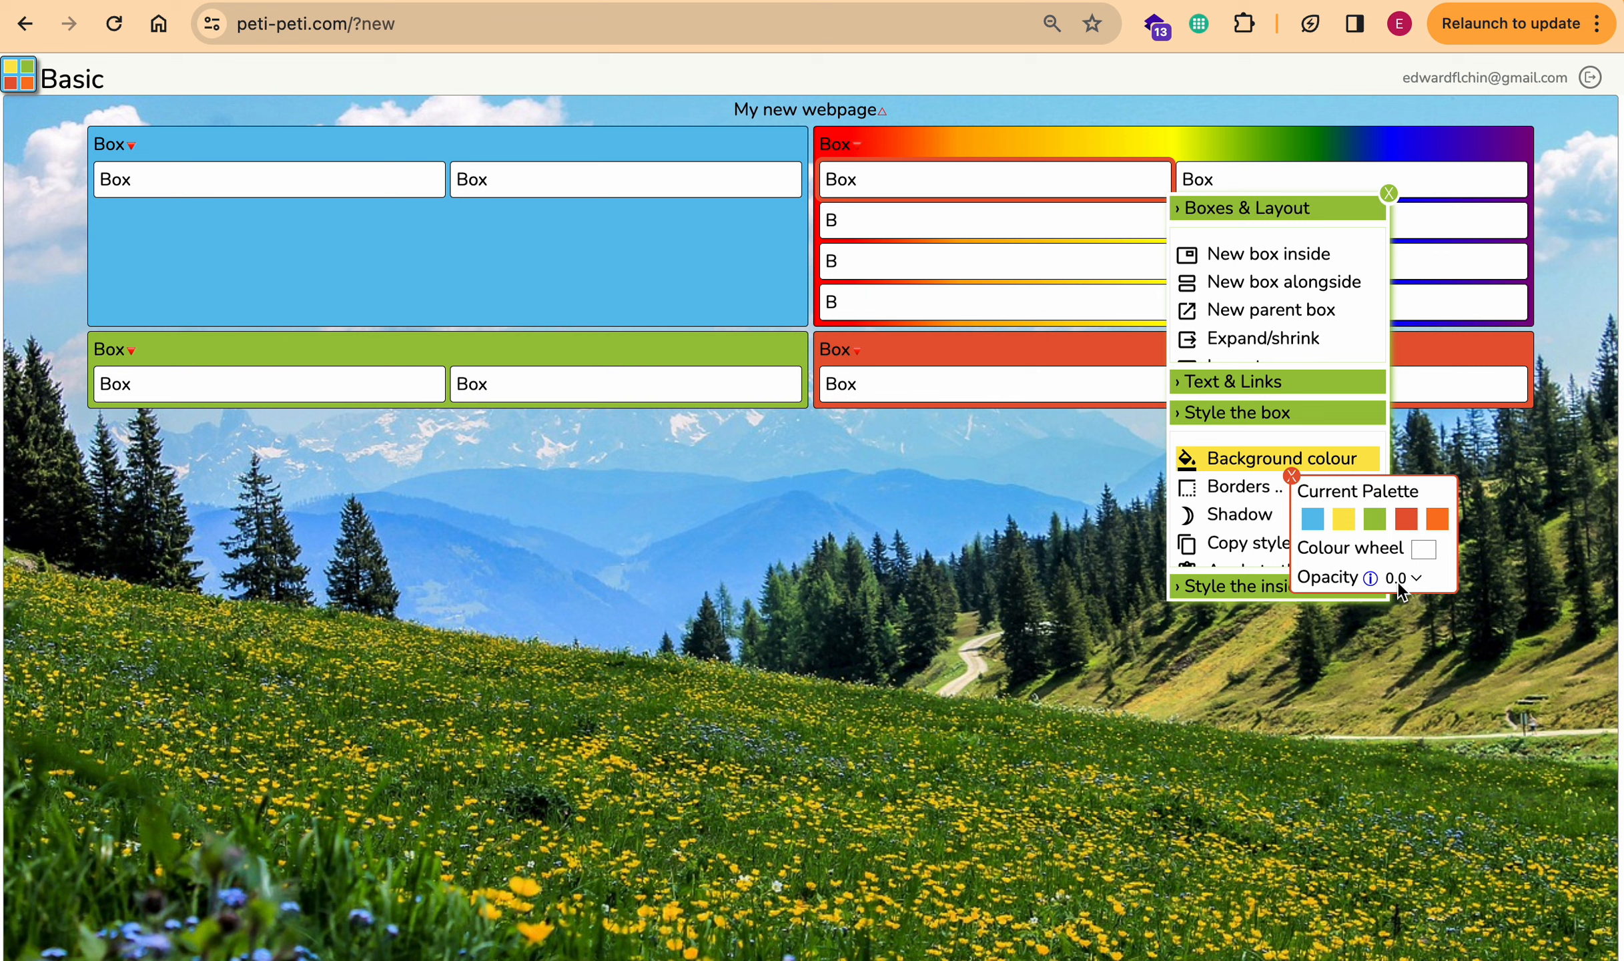
left_click(1424, 550)
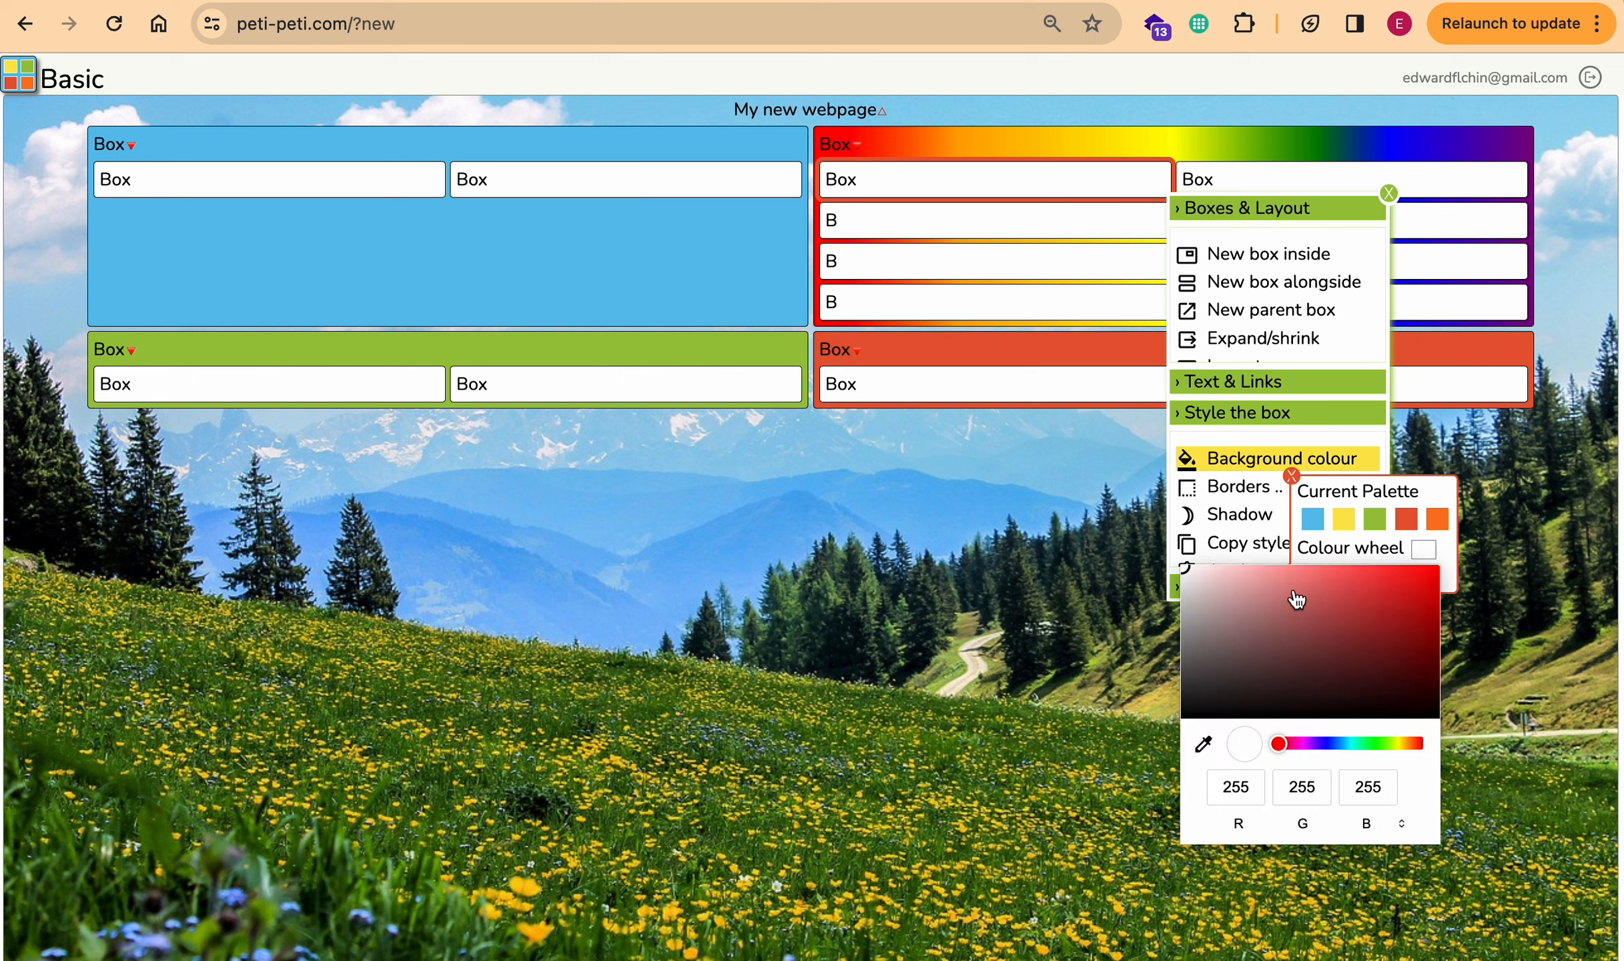
left_click(1188, 594)
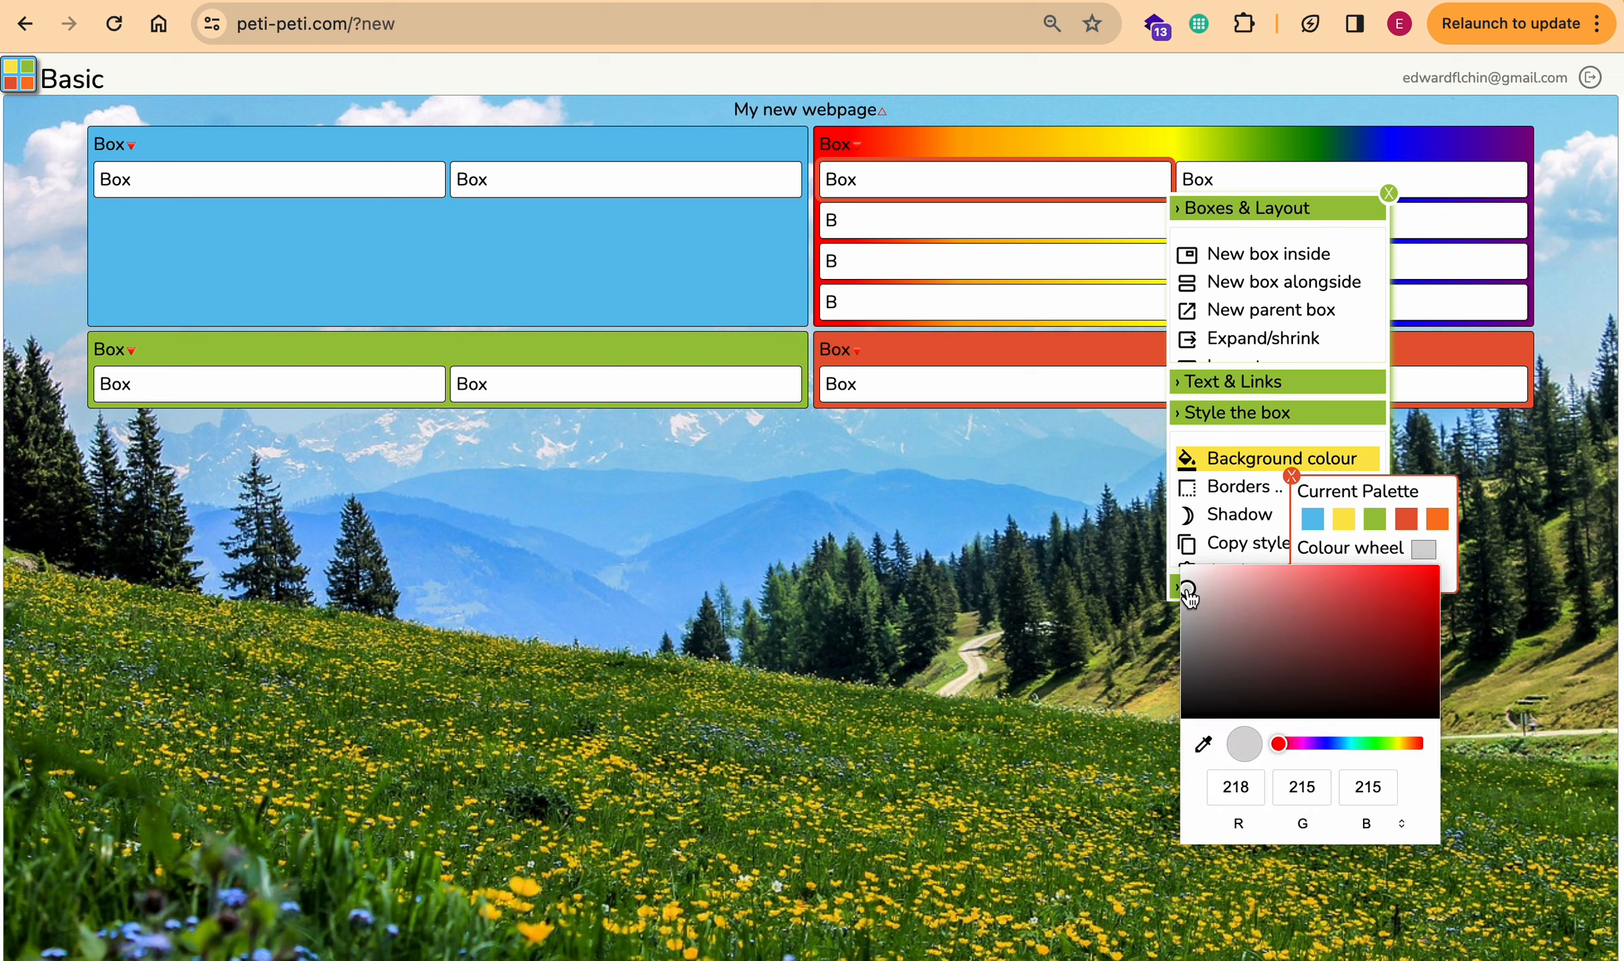
left_click(1159, 646)
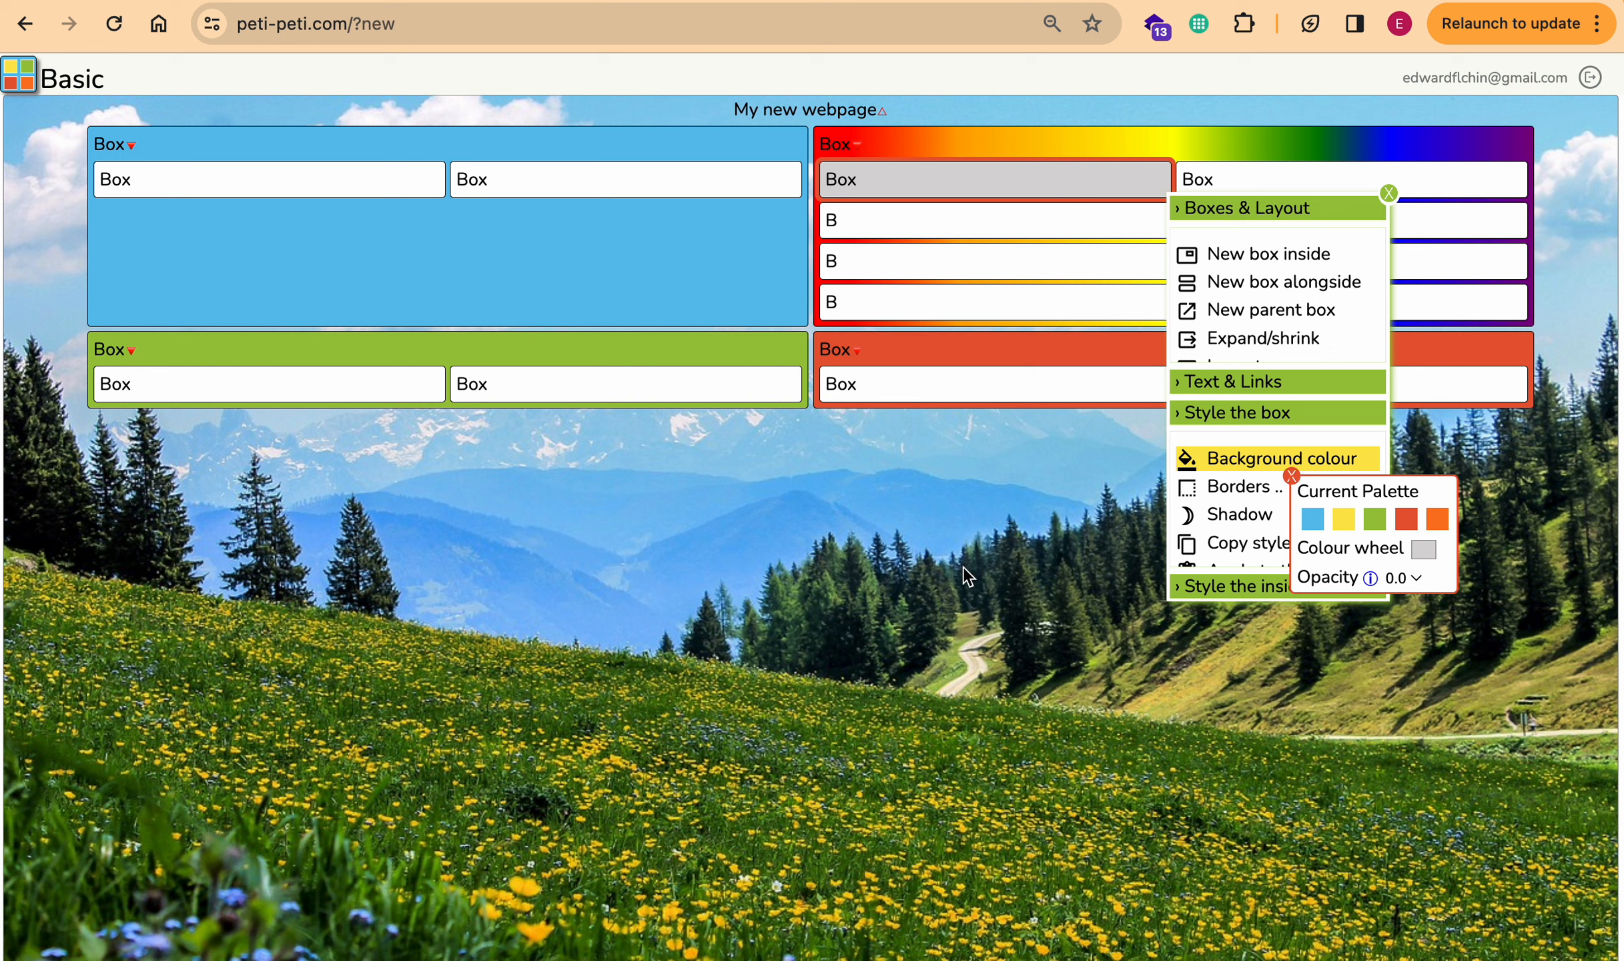
Step: Try a background opacity of 0.1 on the first inner box and settle on 0.0
left_click(1421, 577)
left_click(1405, 599)
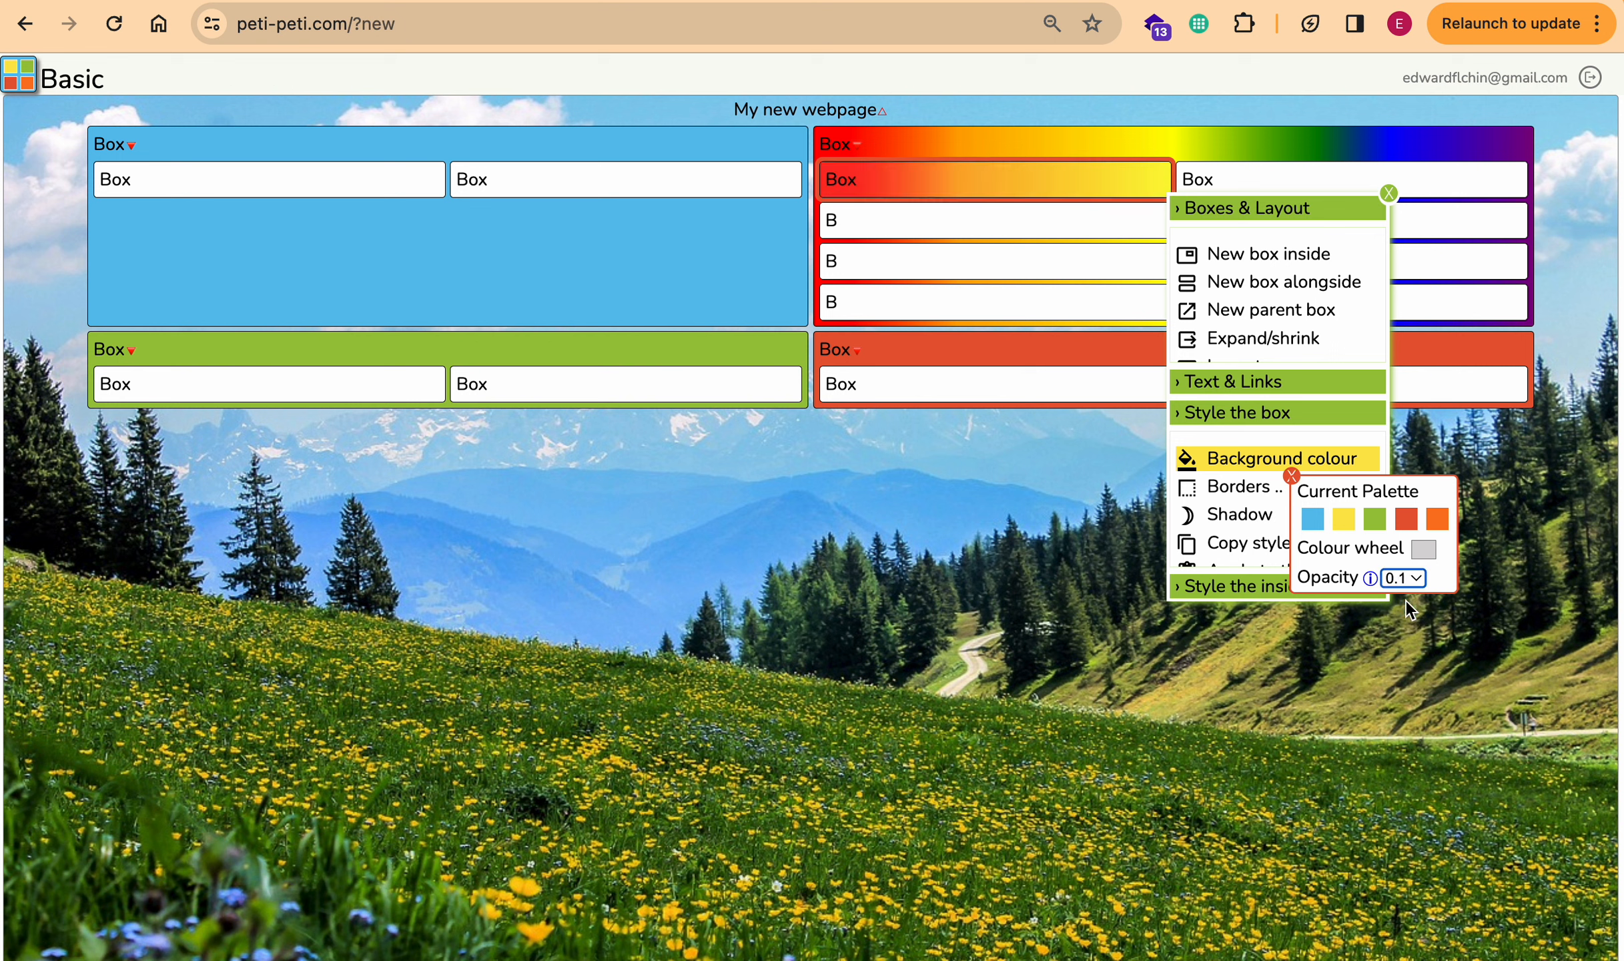
left_click(1415, 578)
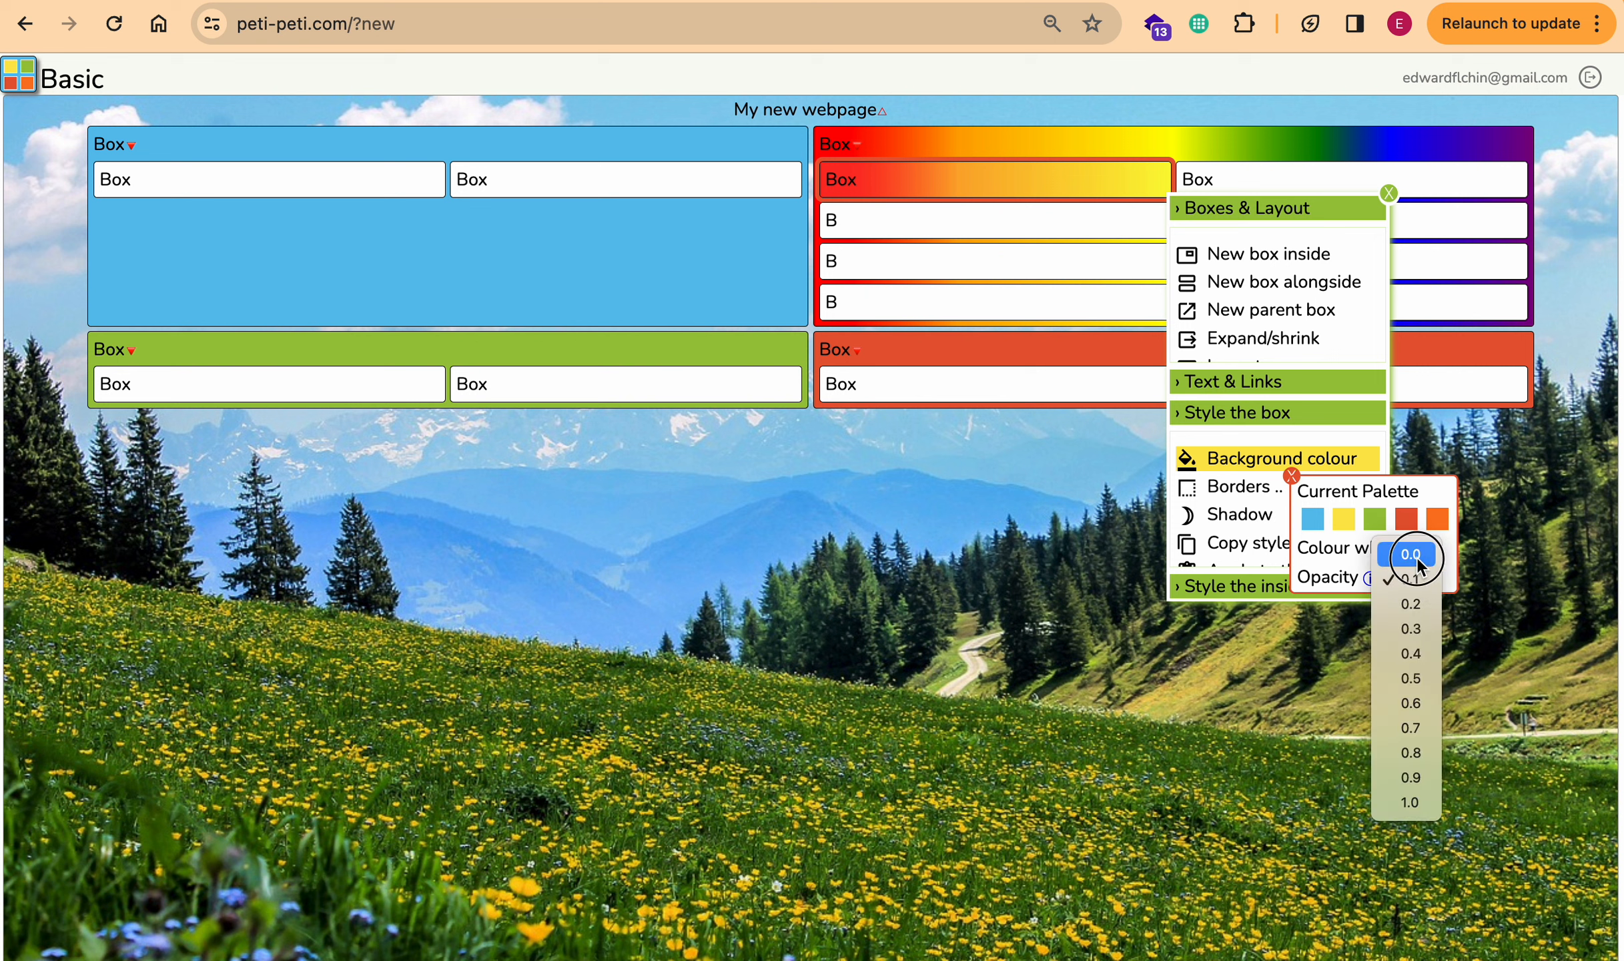
left_click(1414, 556)
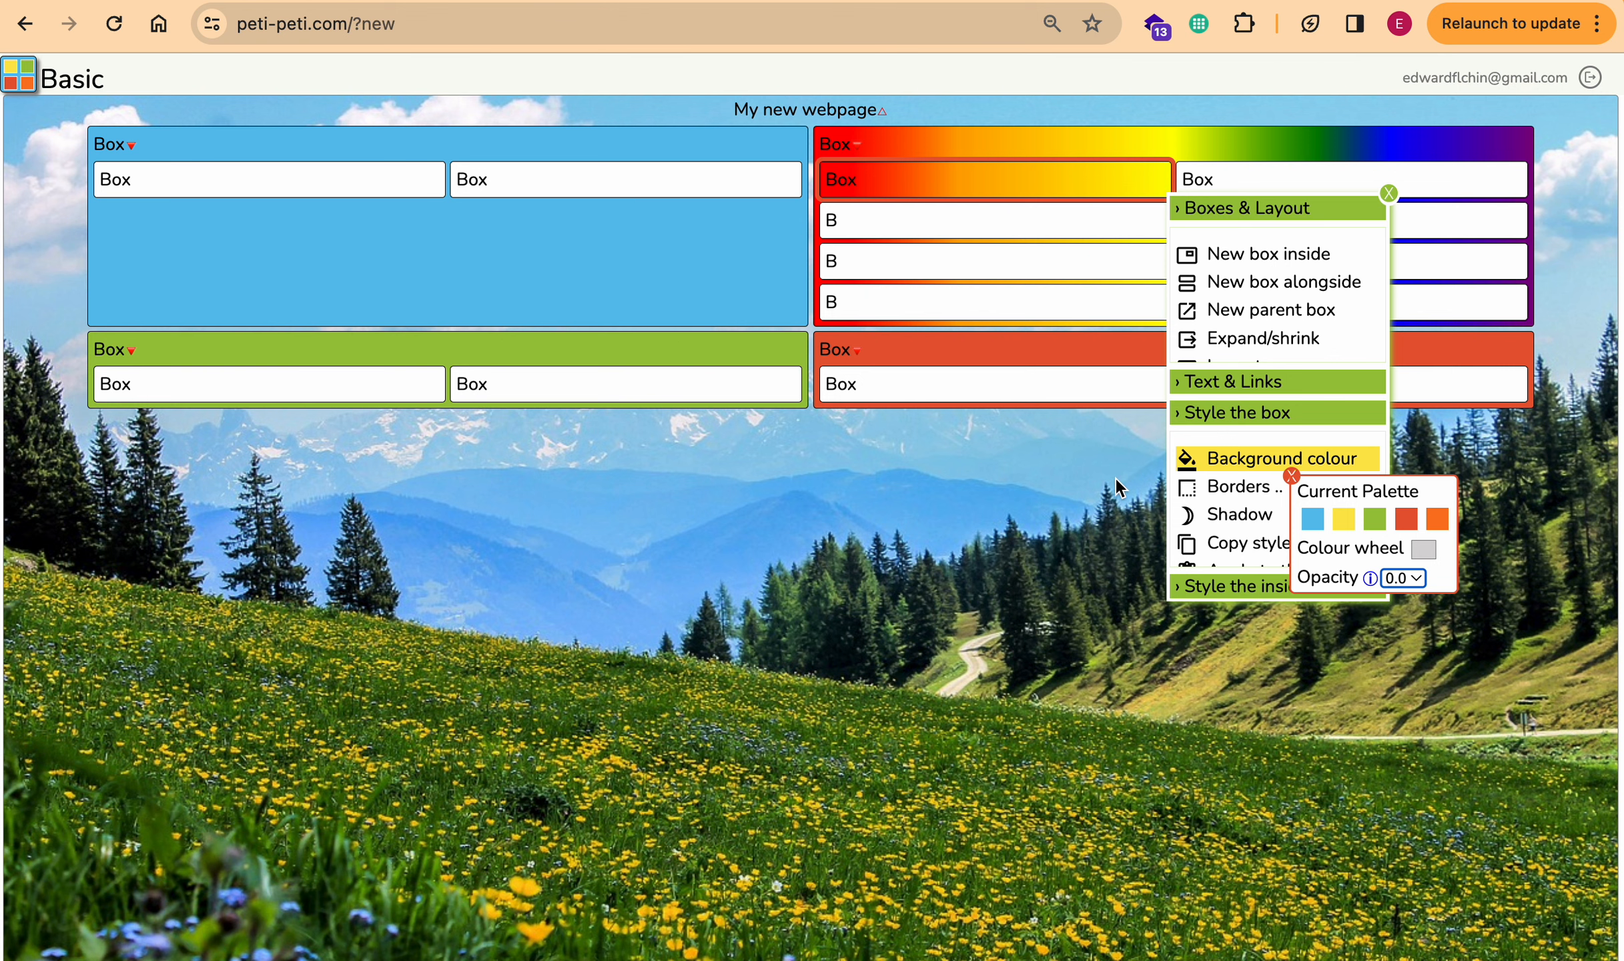
Step: Copy the first inner box's transparent style and apply it to the other box in its row
left_click(1222, 543)
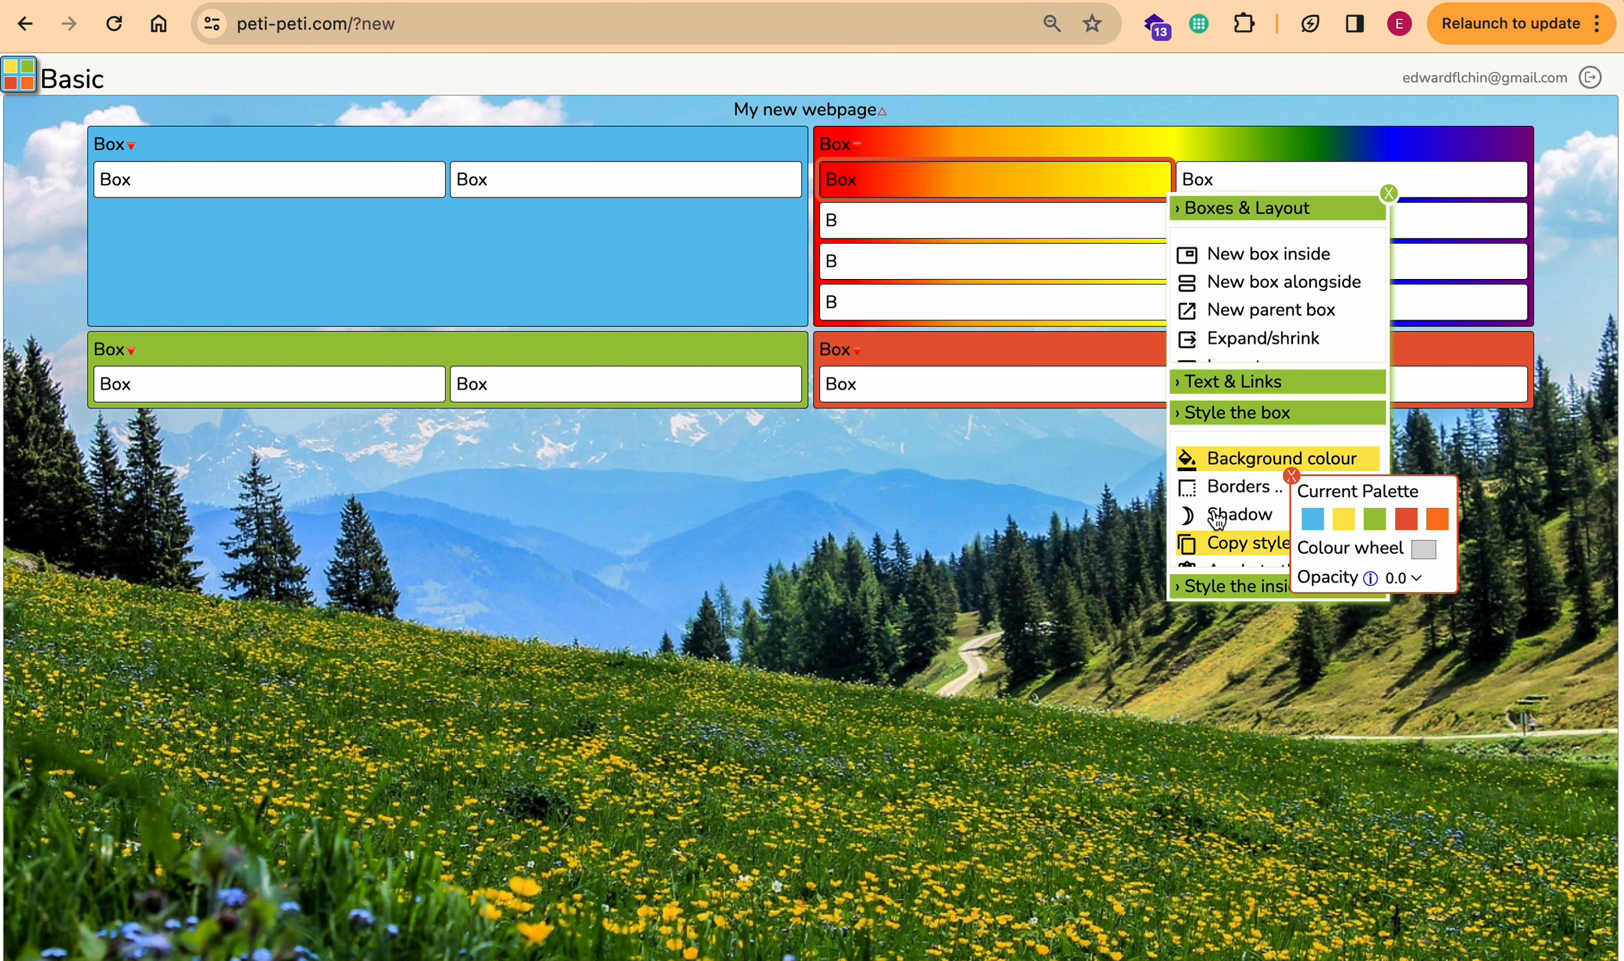
left_click(1197, 177)
left_click(1060, 515)
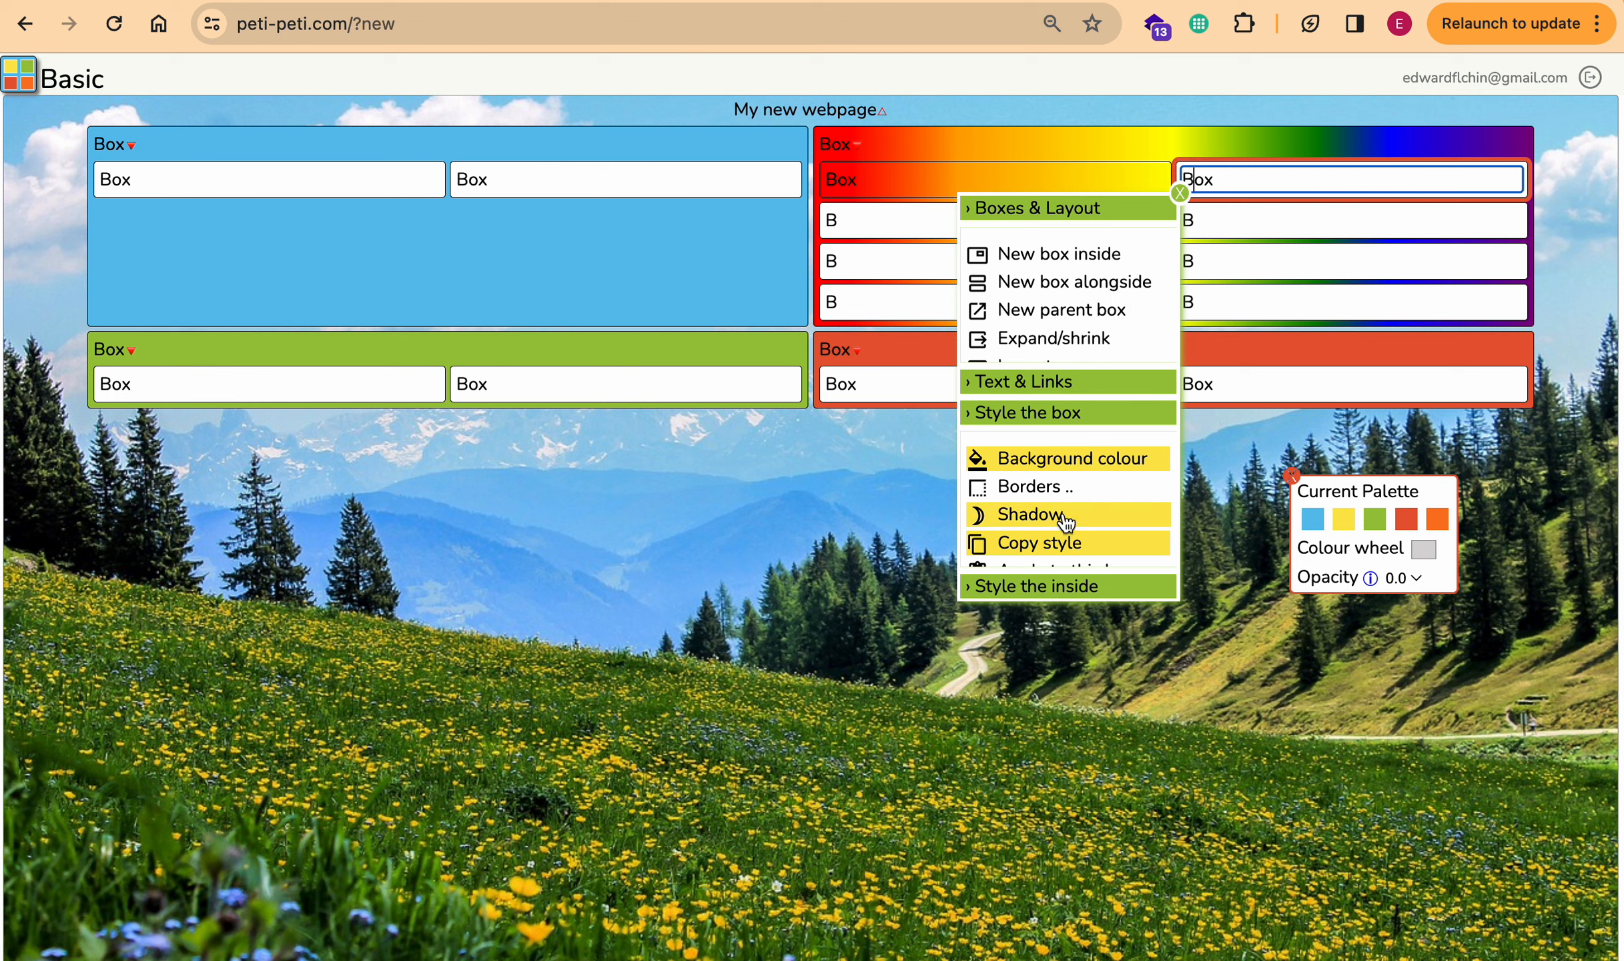
scroll(1066, 531, "down", 1)
left_click(1066, 532)
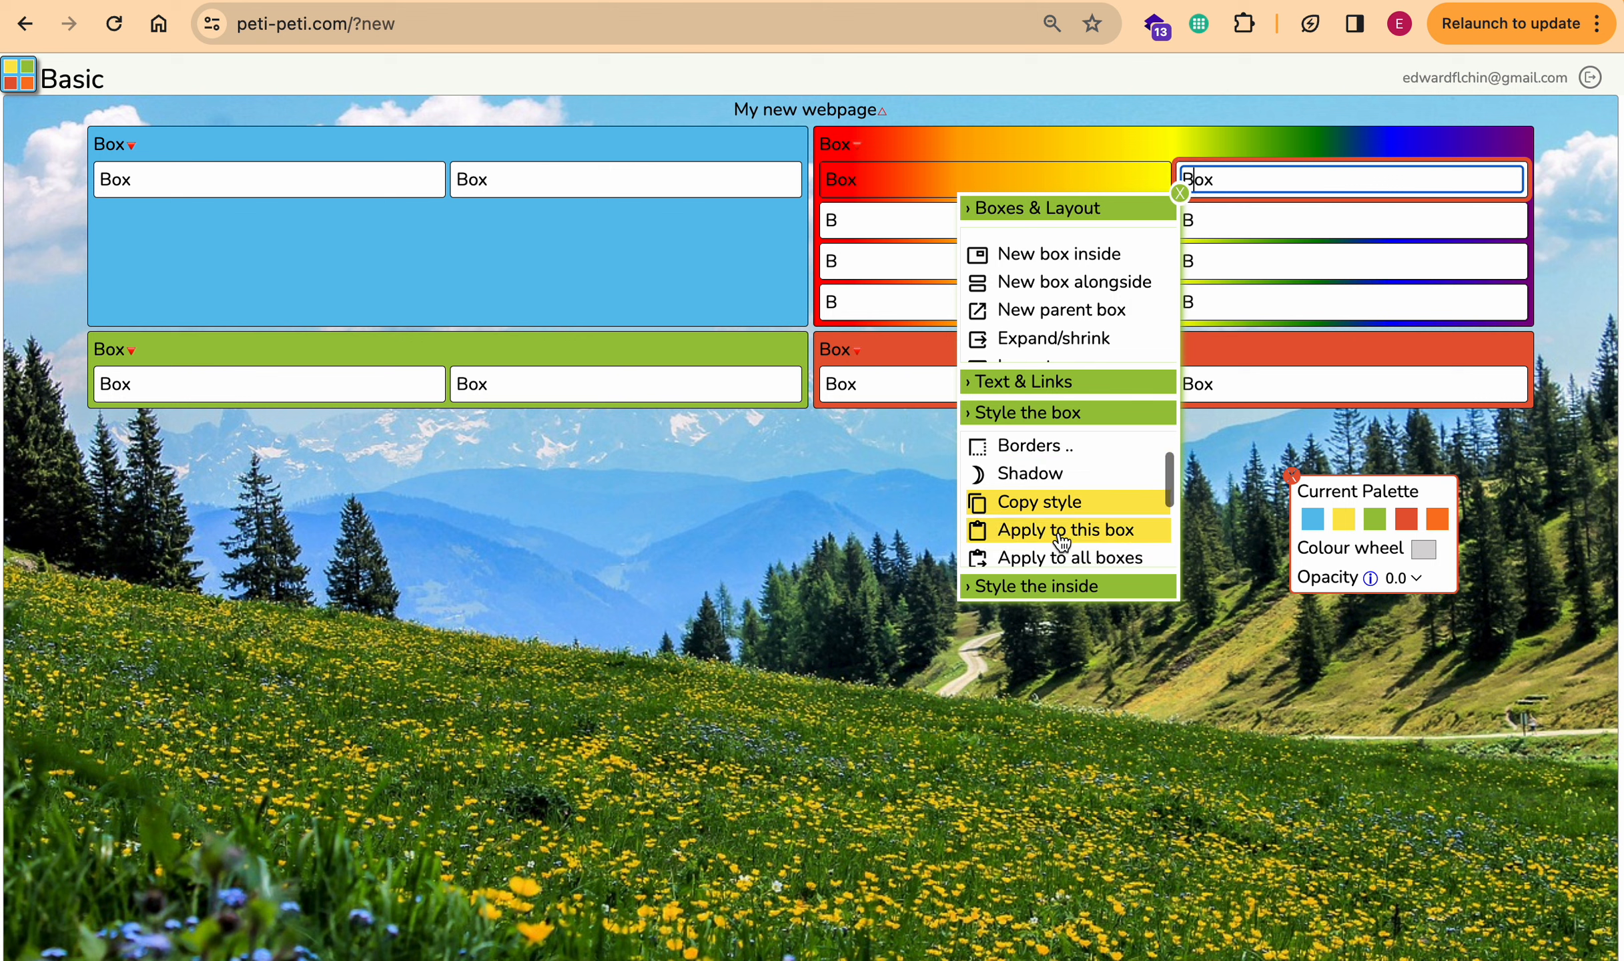
Step: Apply the copied transparent style to both boxes in the second row of the rainbow box
left_click(857, 227)
left_click(1232, 571)
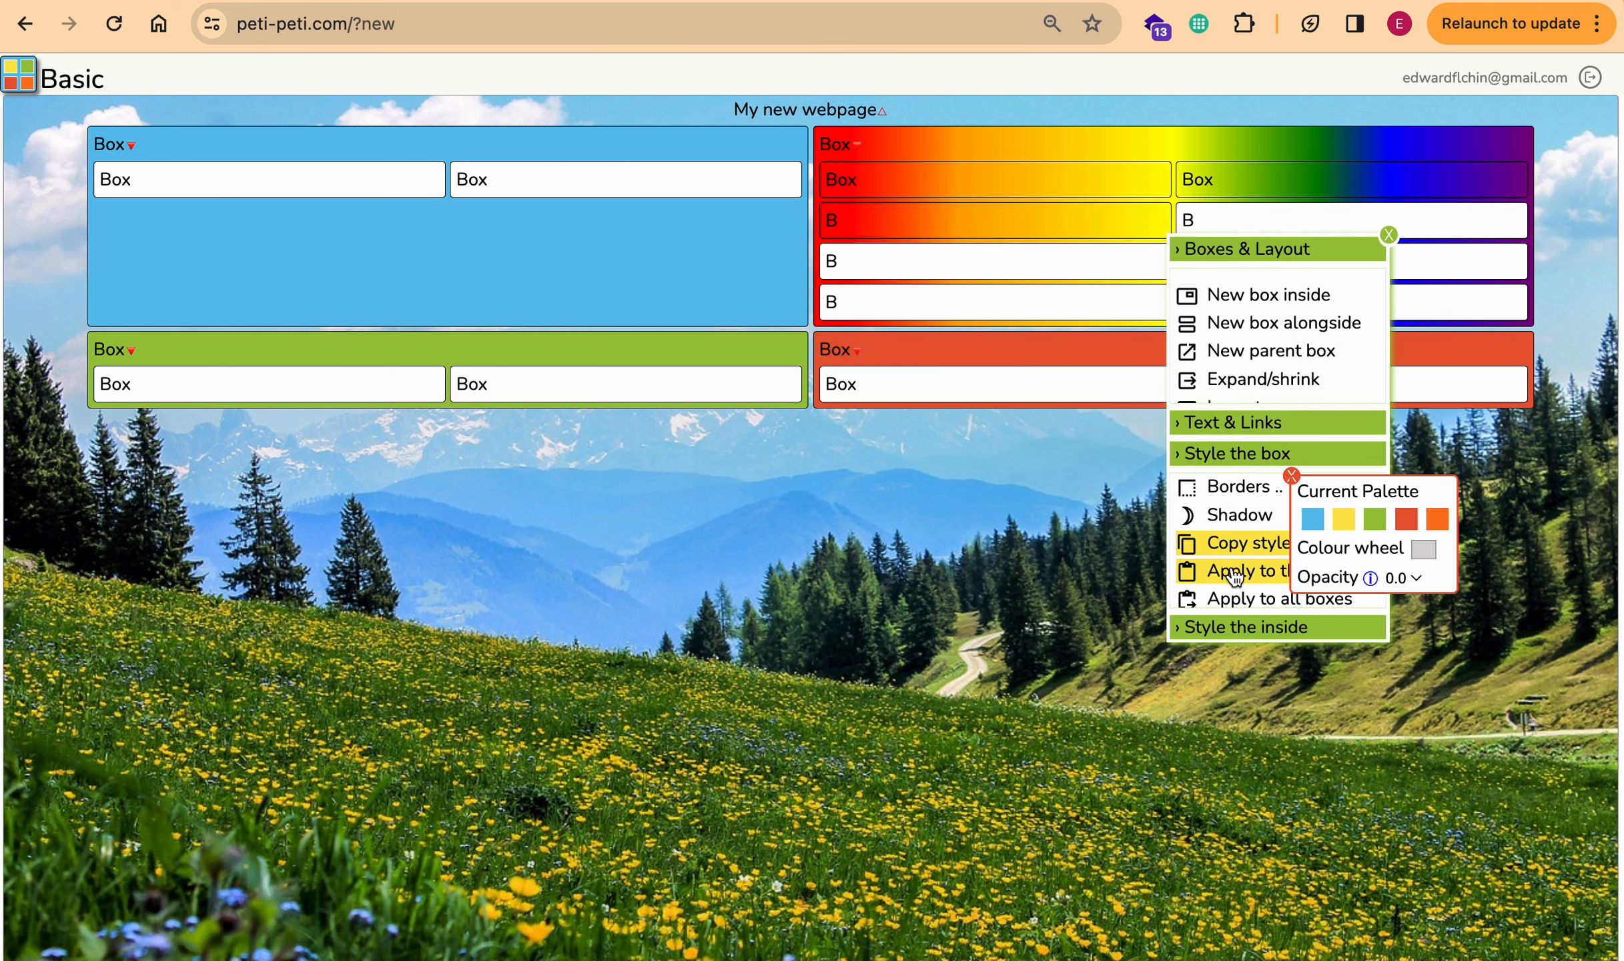
left_click(1212, 221)
left_click(1212, 216)
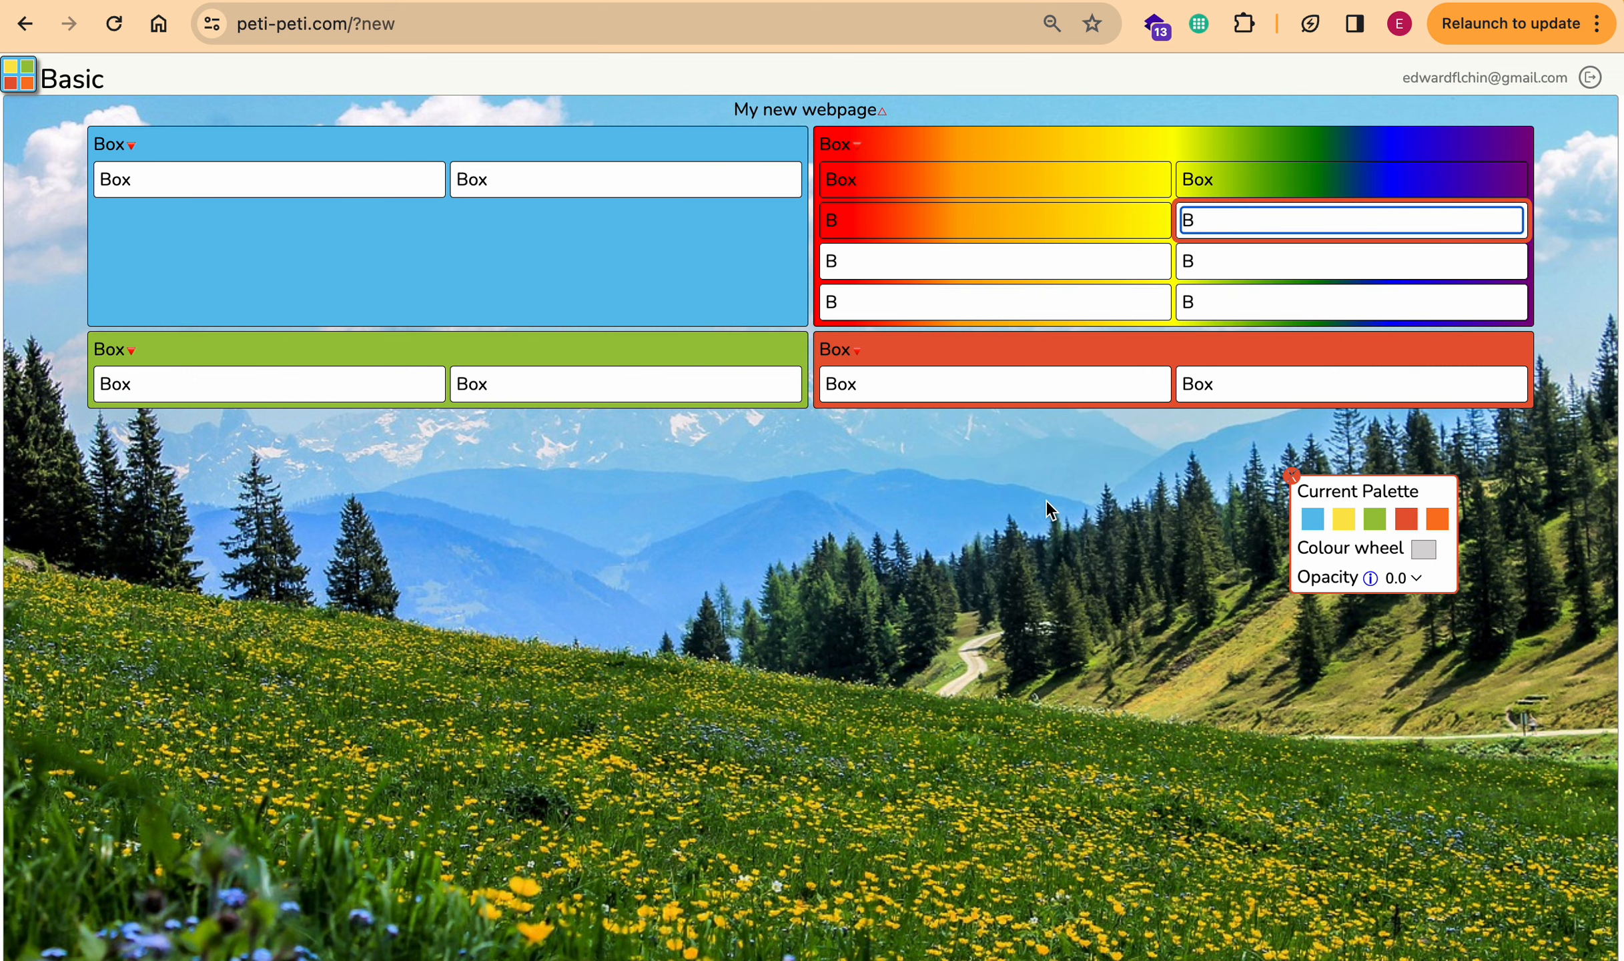
left_click(1210, 224)
left_click(1078, 572)
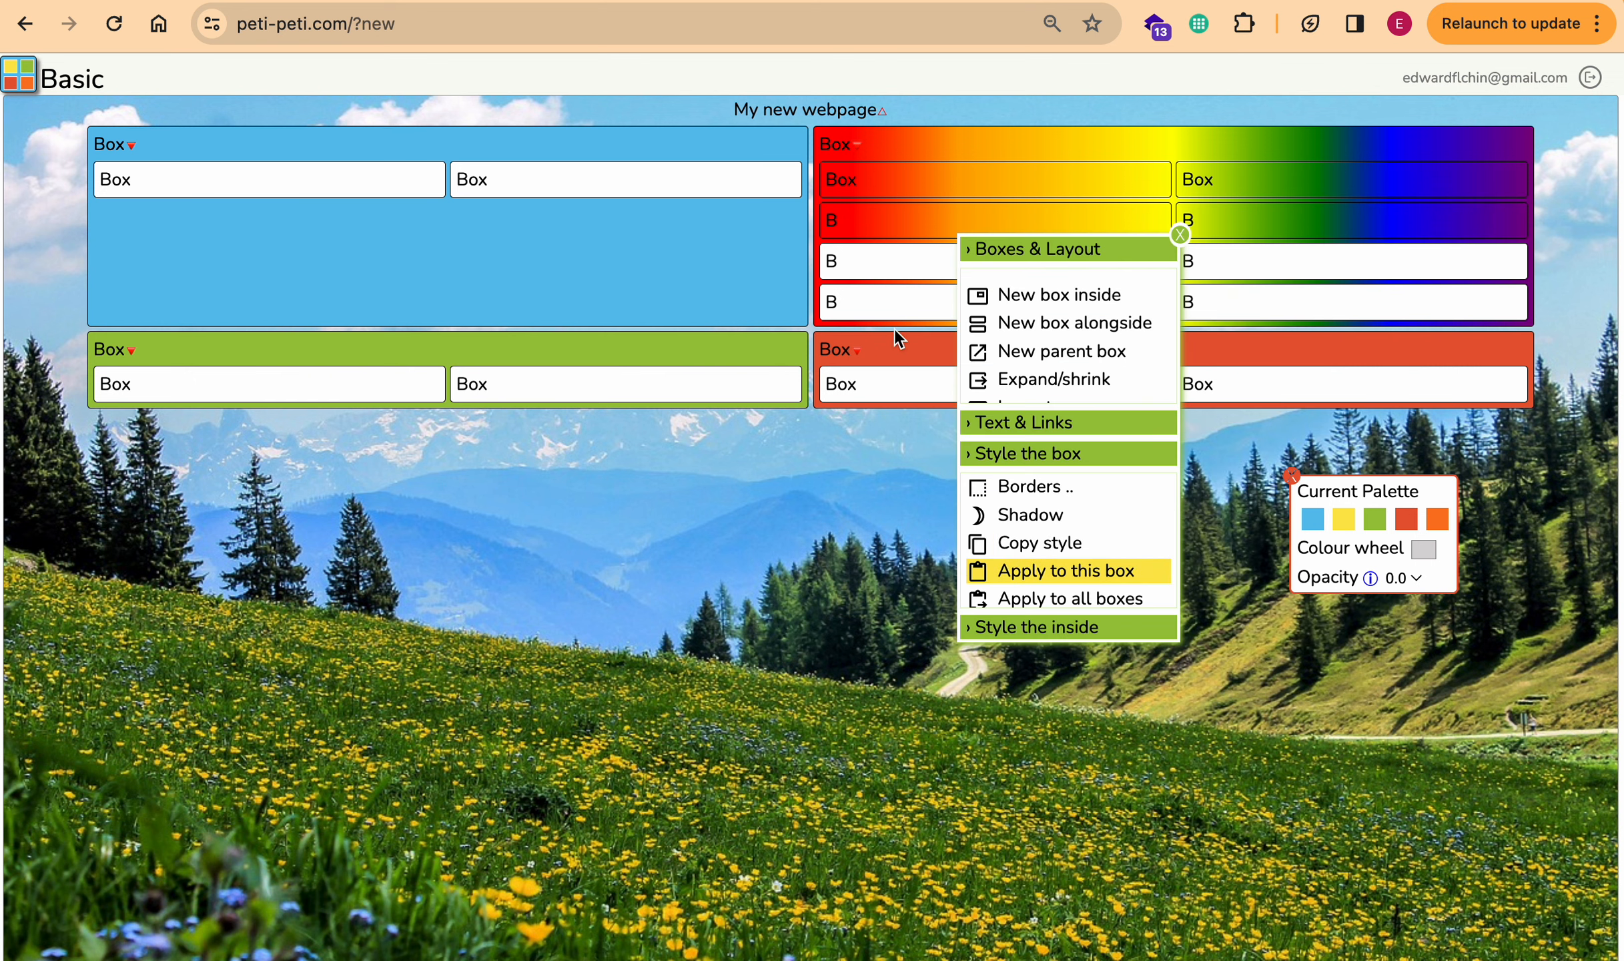
Step: Apply the copied transparent style to the four boxes in the third and fourth rows, and close the box menu
left_click(852, 260)
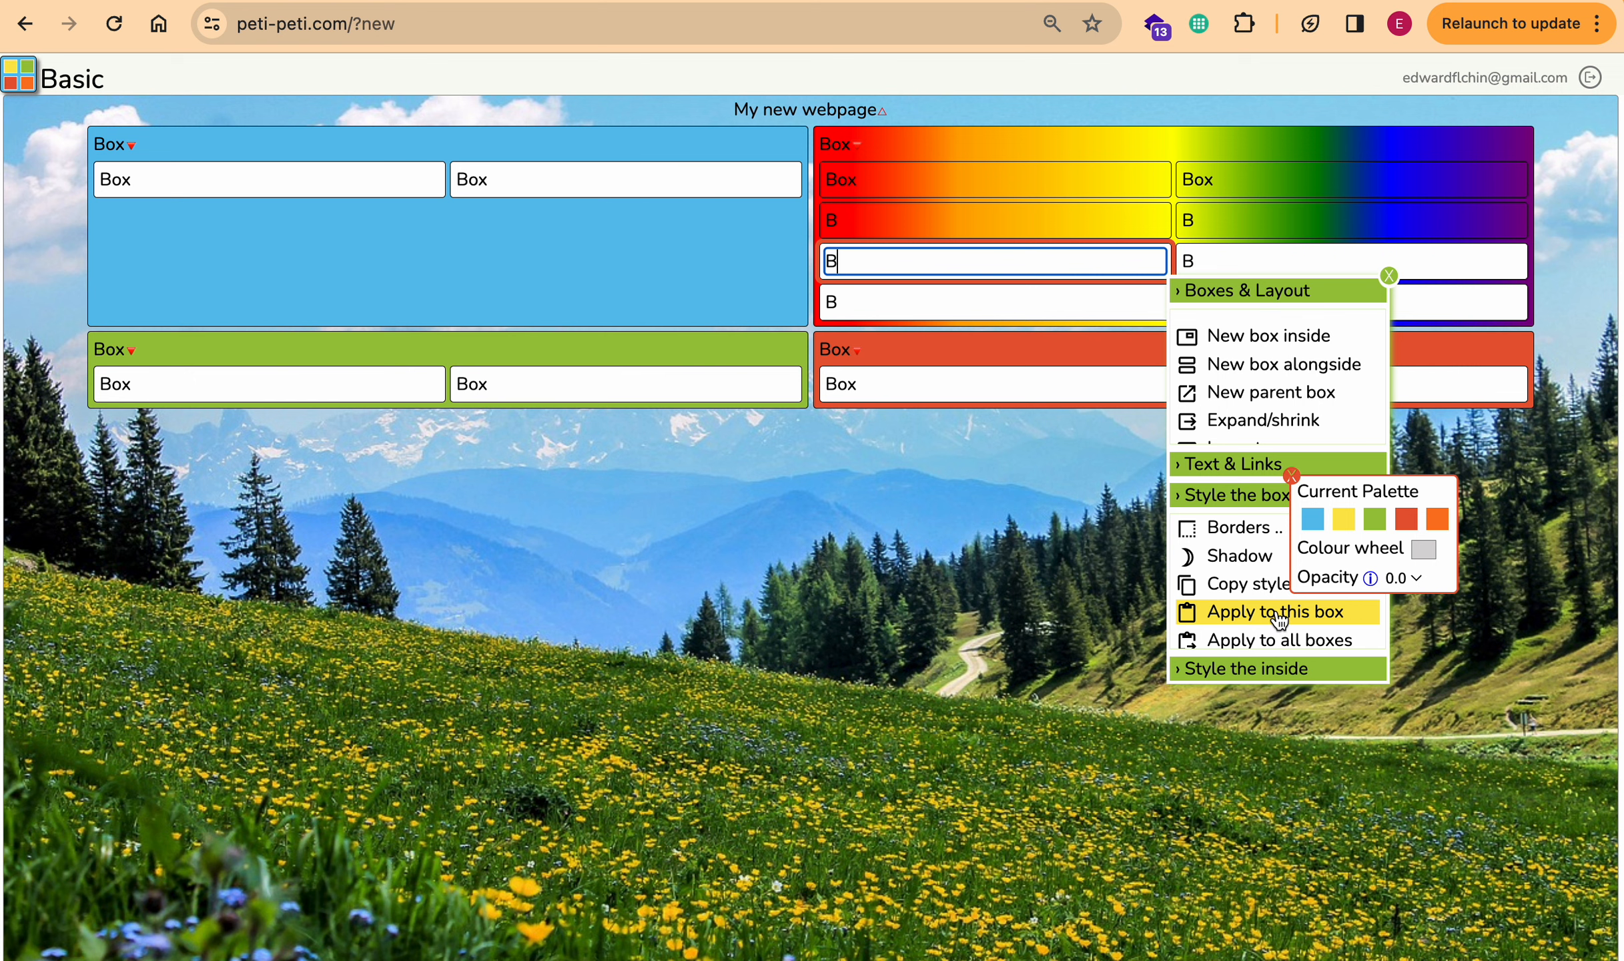
left_click(1278, 617)
left_click(1197, 260)
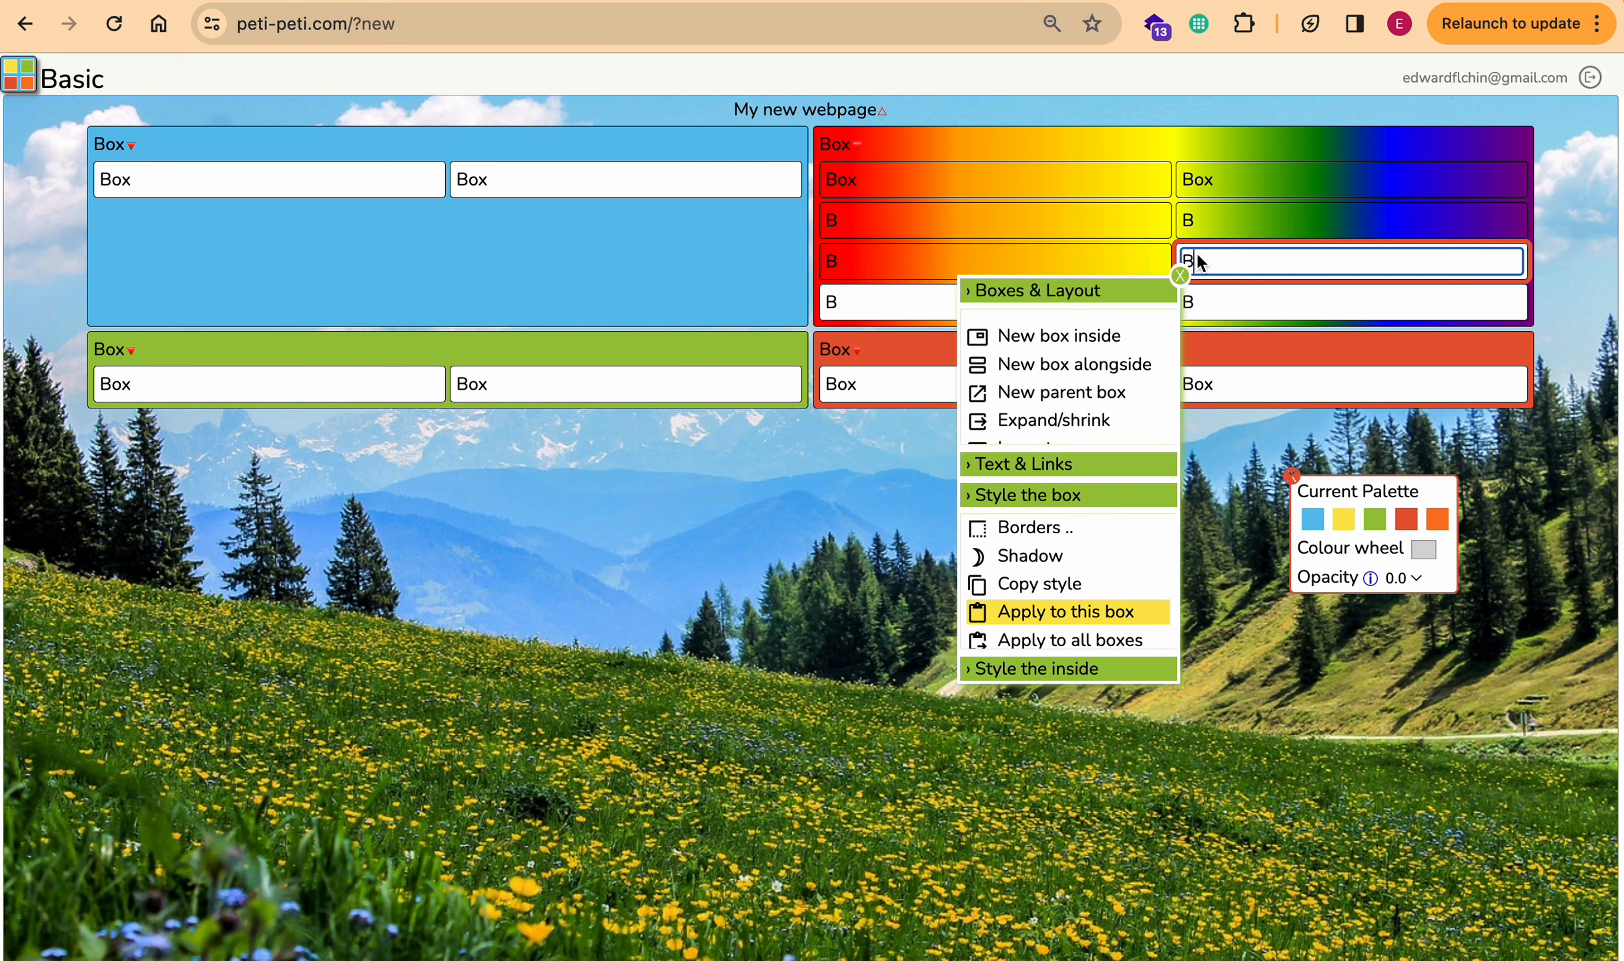
left_click(1032, 612)
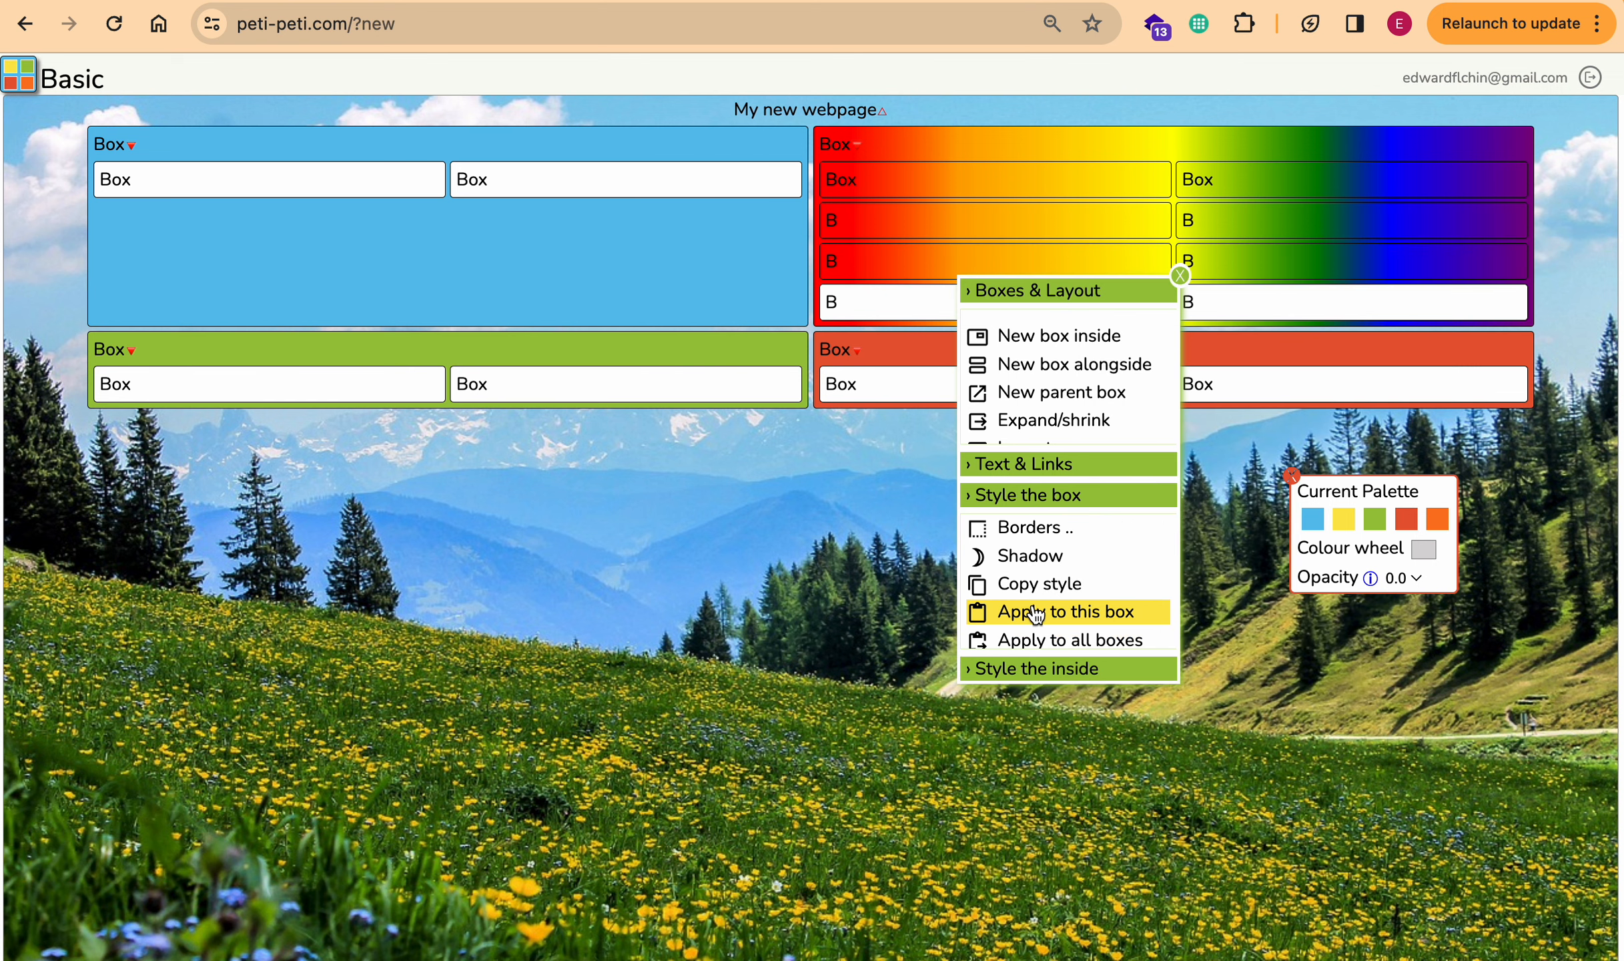
left_click(844, 301)
left_click(1227, 655)
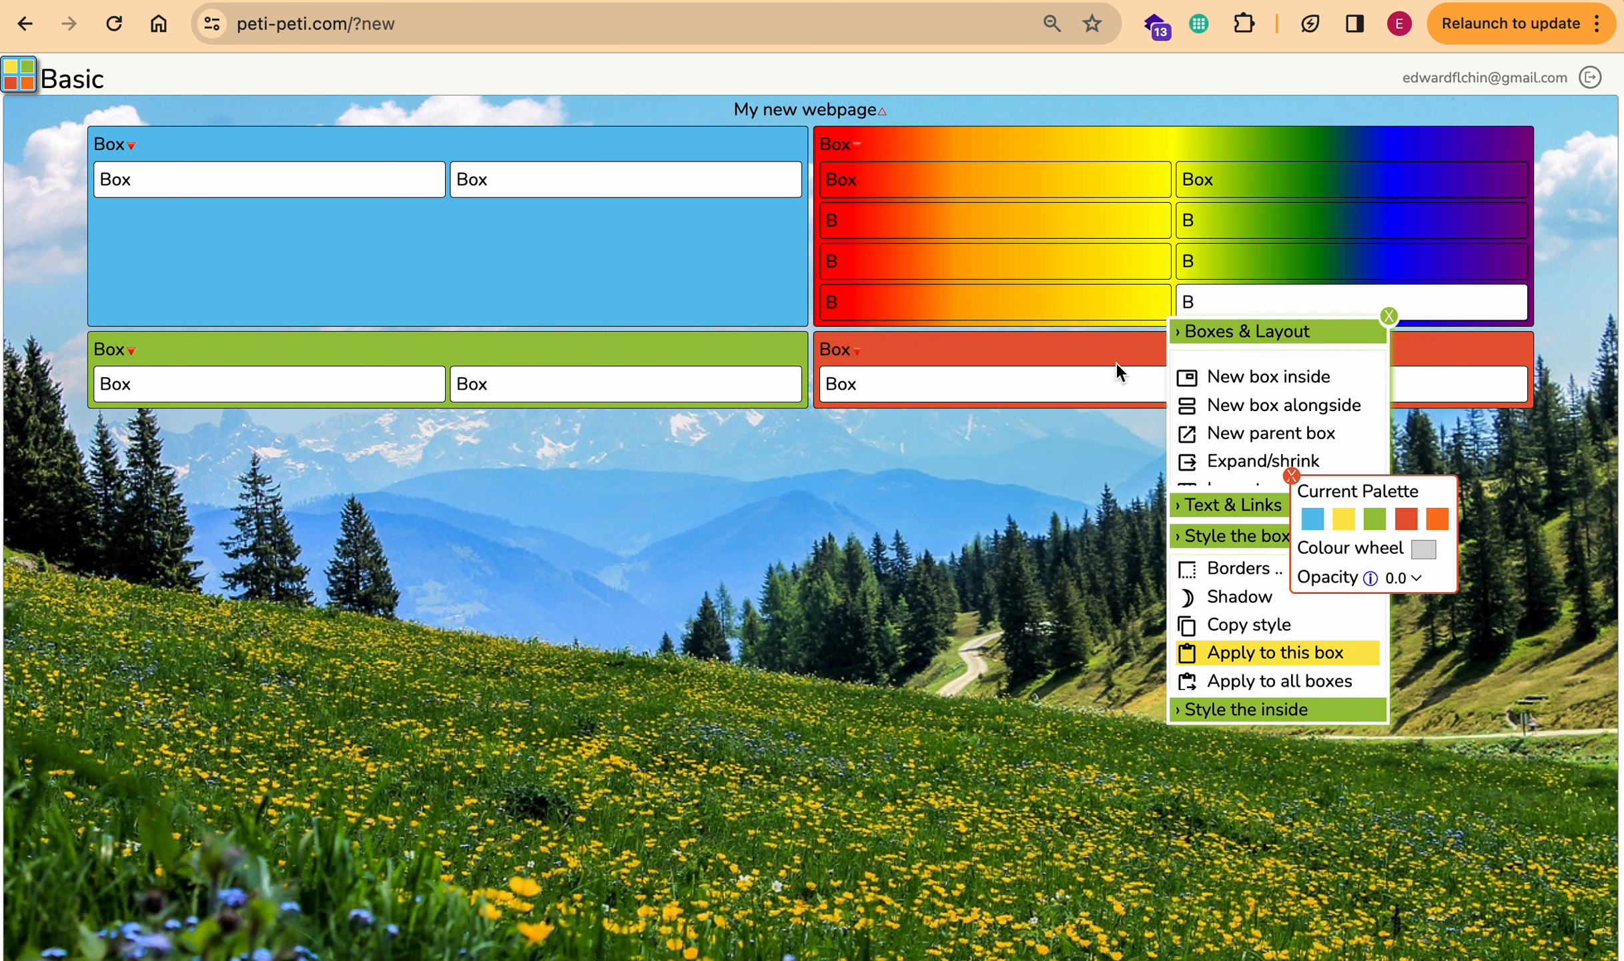
left_click(1238, 300)
left_click(1038, 657)
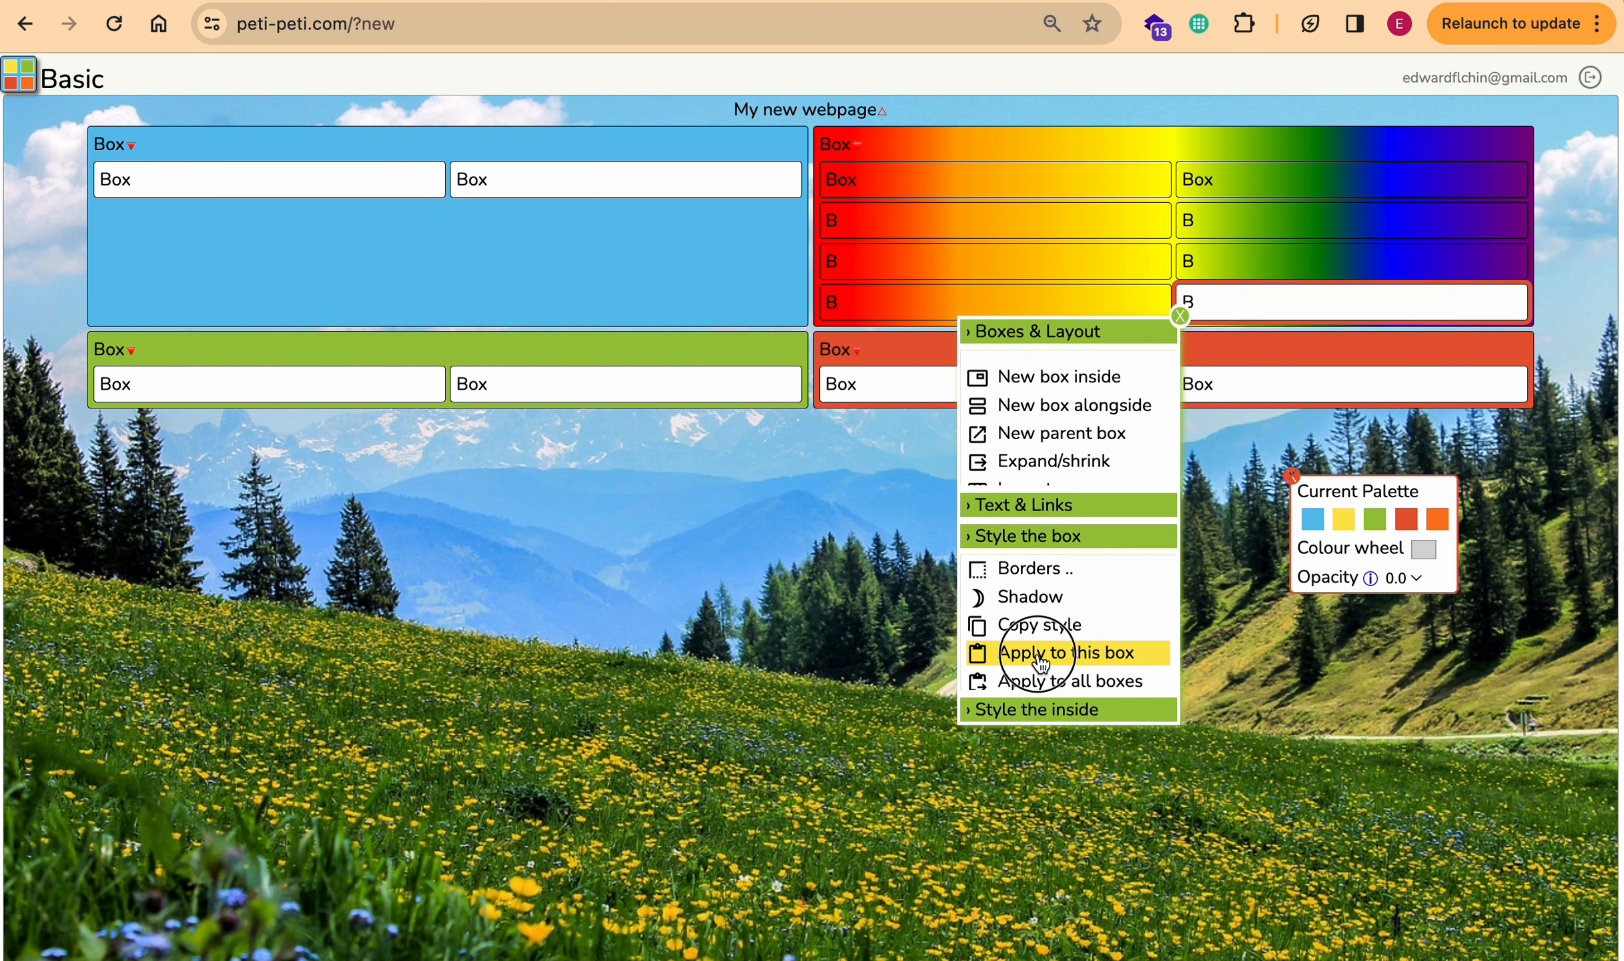
left_click(1179, 317)
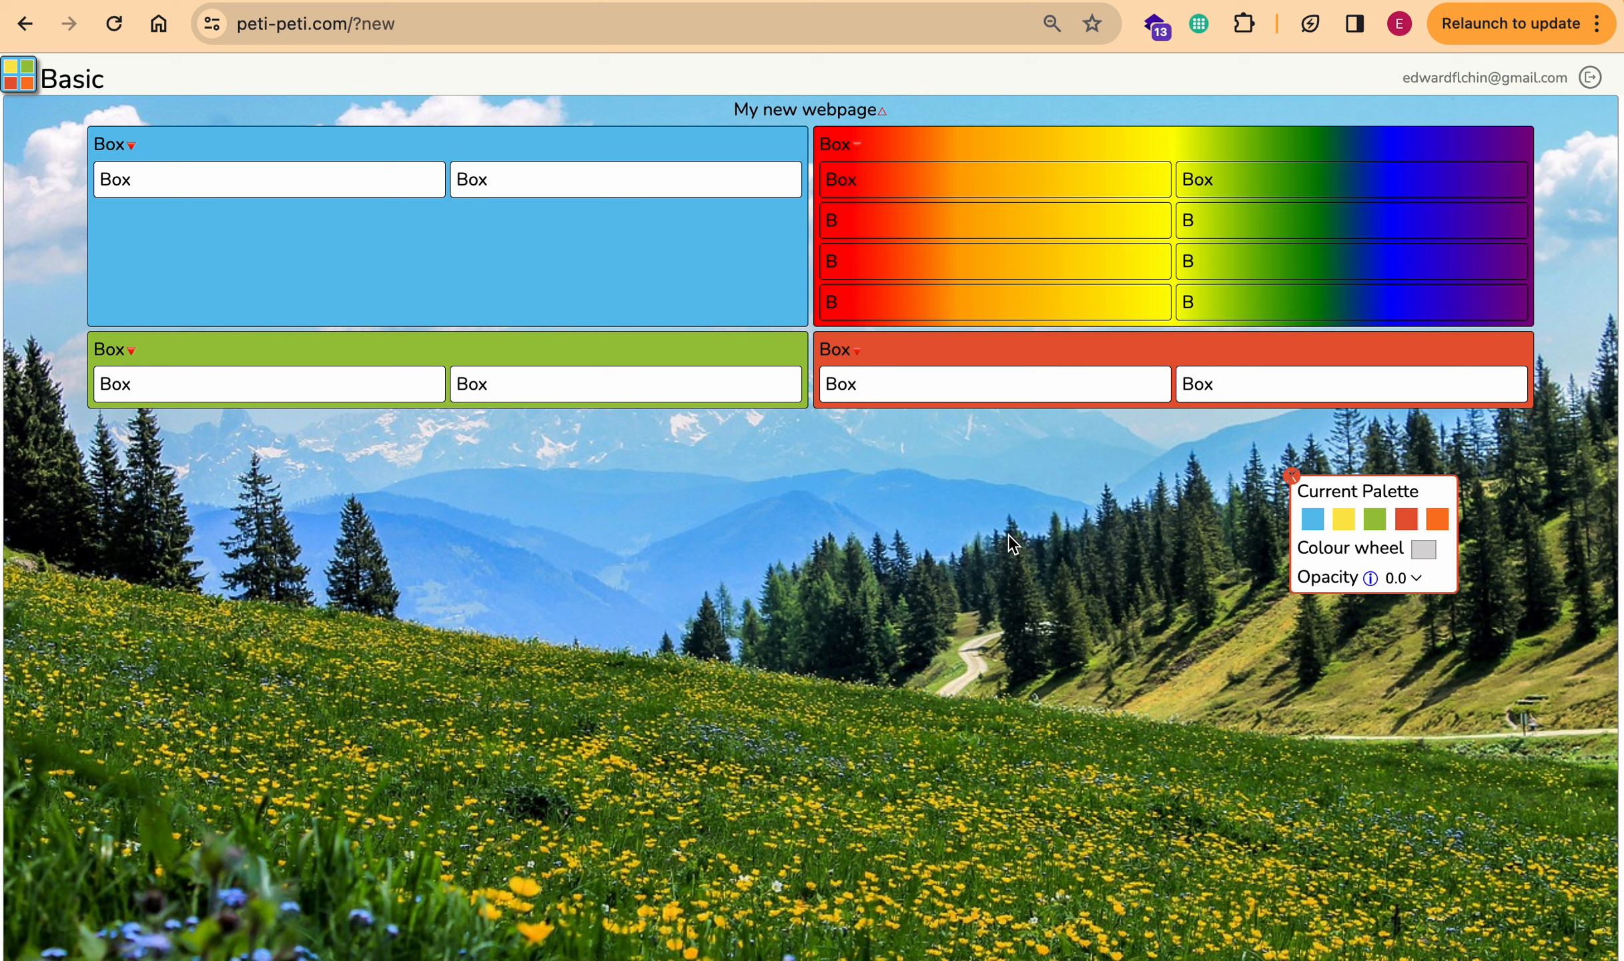
Step: Open the first inner box's background image editor for multiple images, examine the suggested gradient sites, and close all editing popups
left_click(849, 183)
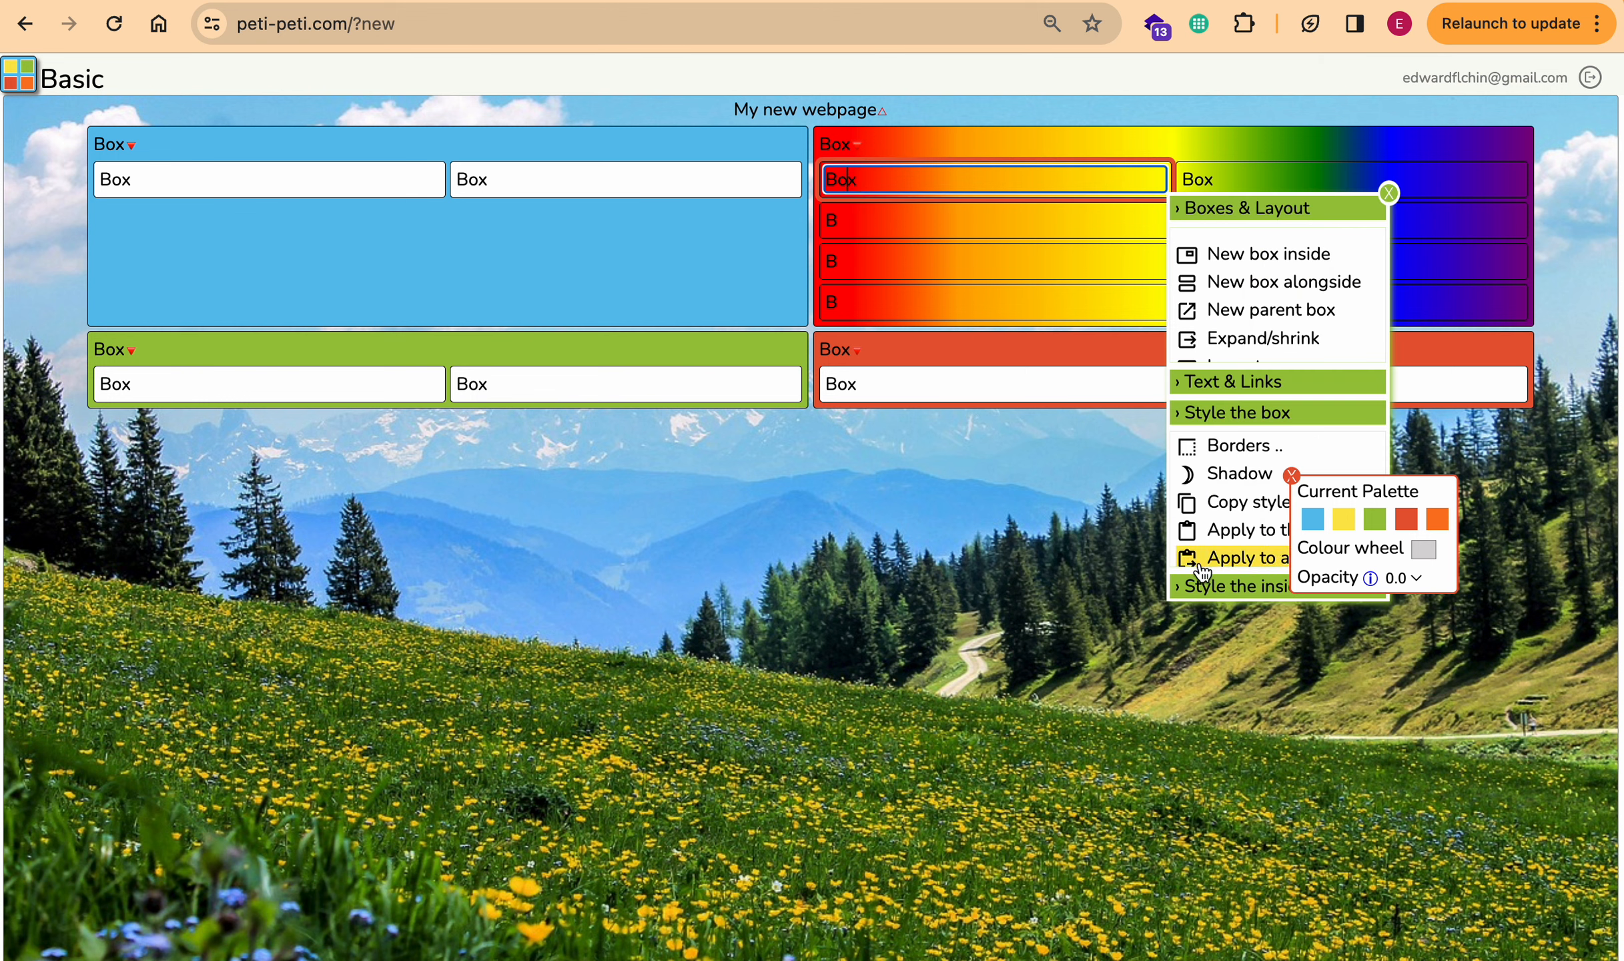
scroll(1239, 460, "up", 1)
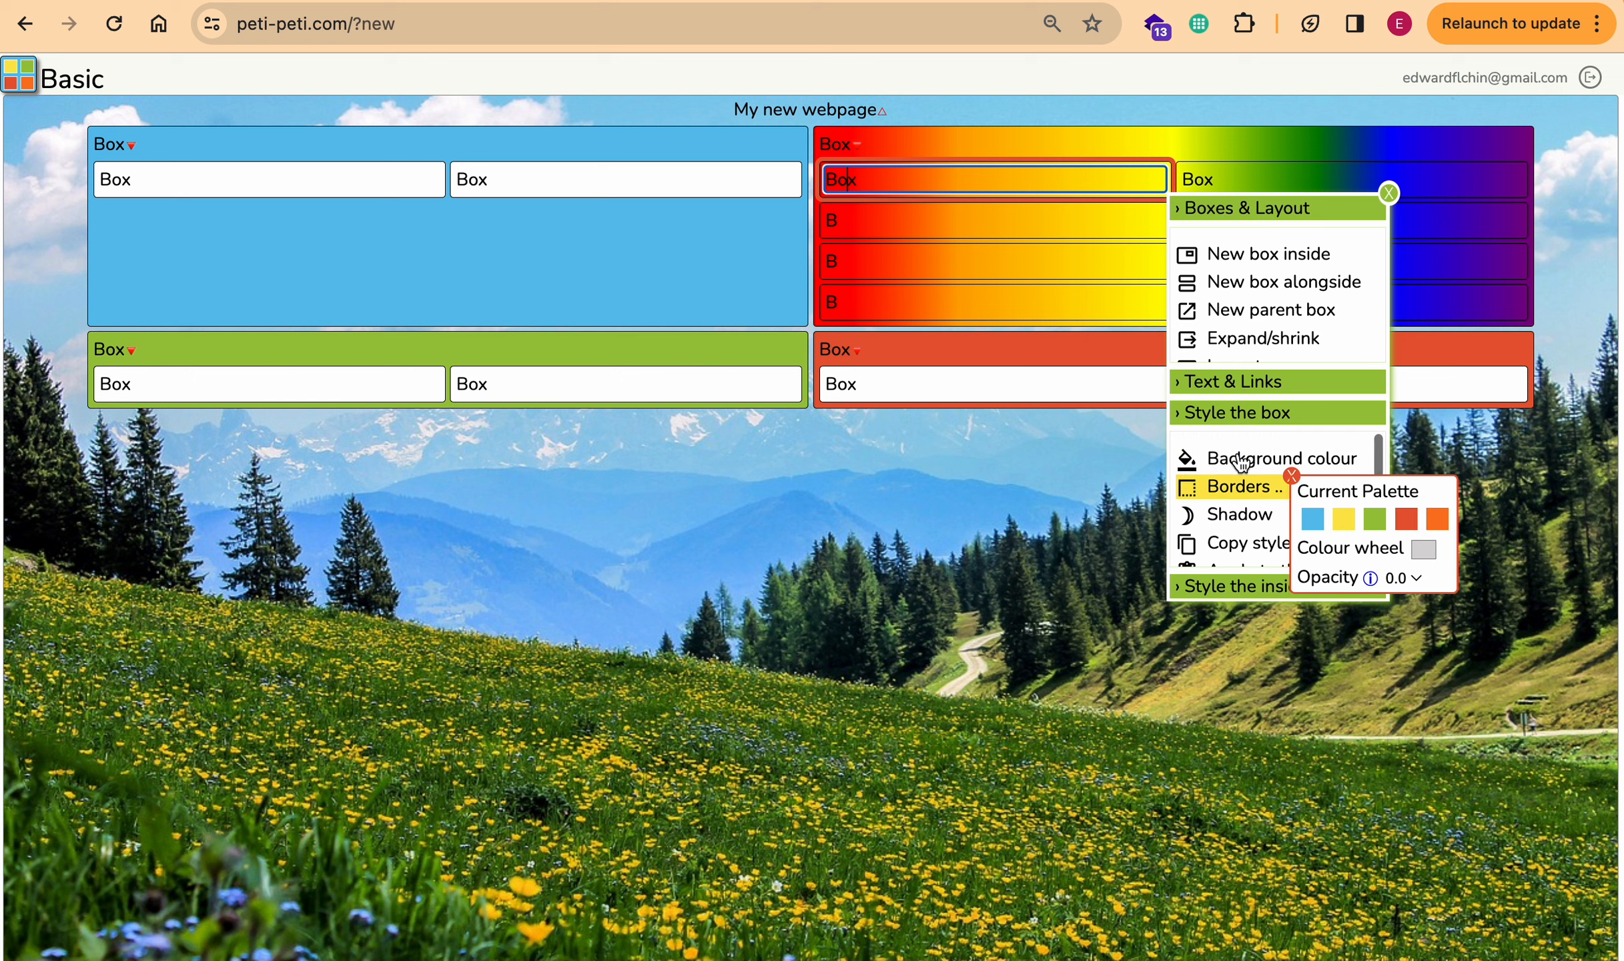
scroll(1239, 460, "down", 4)
left_click(1240, 460)
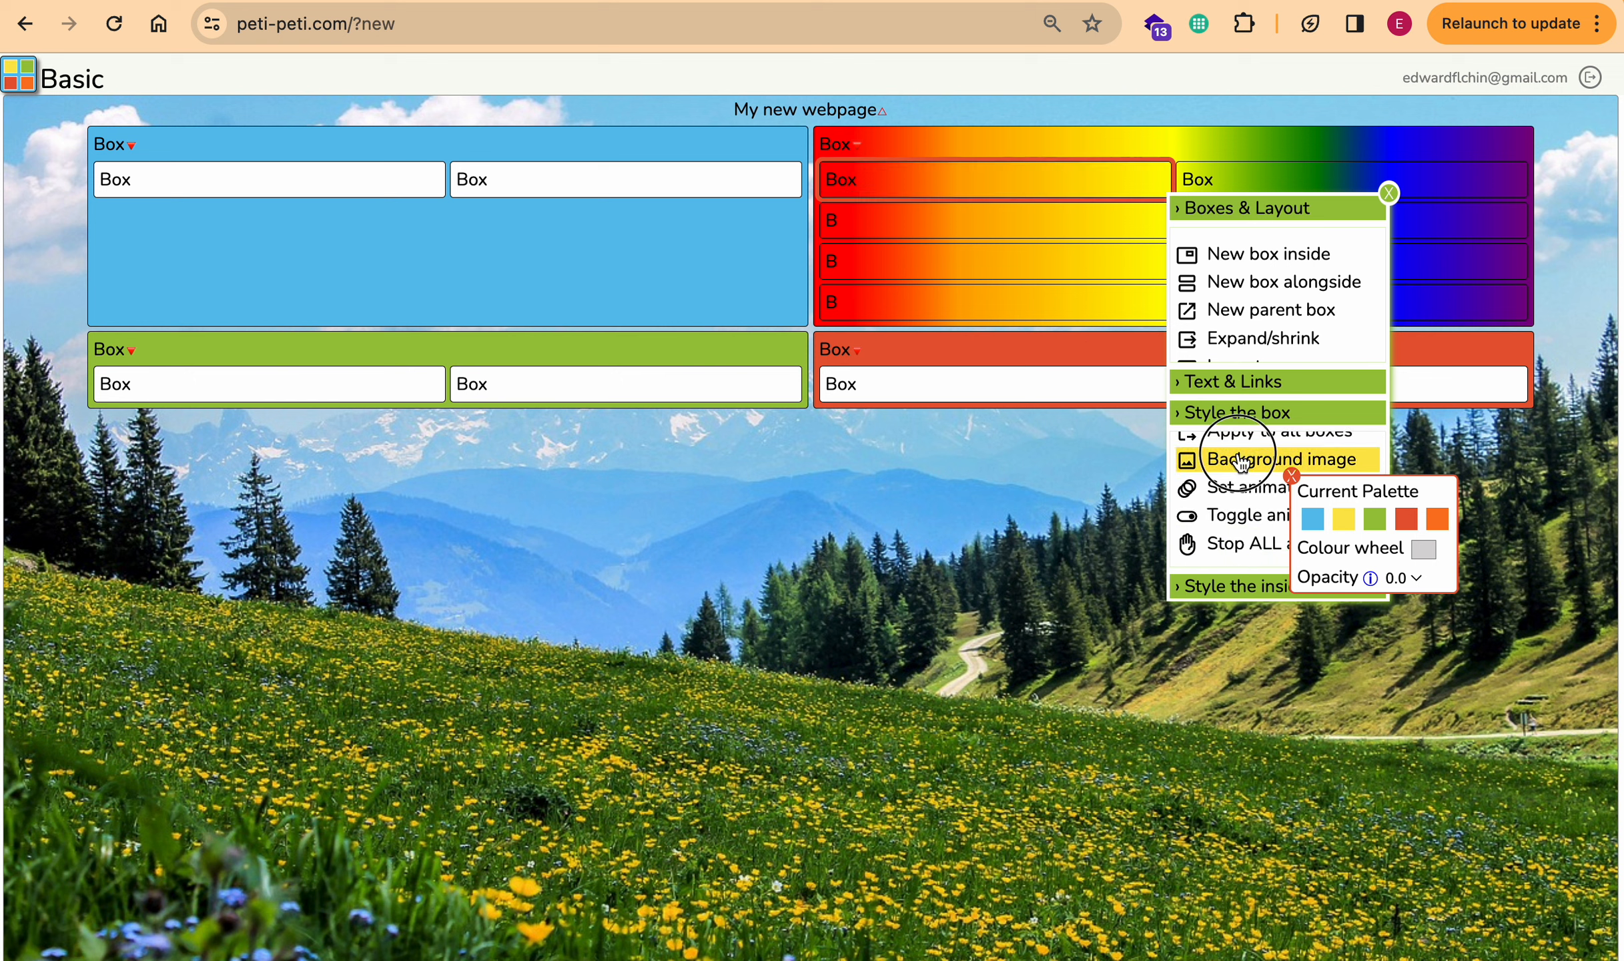
left_click(1376, 498)
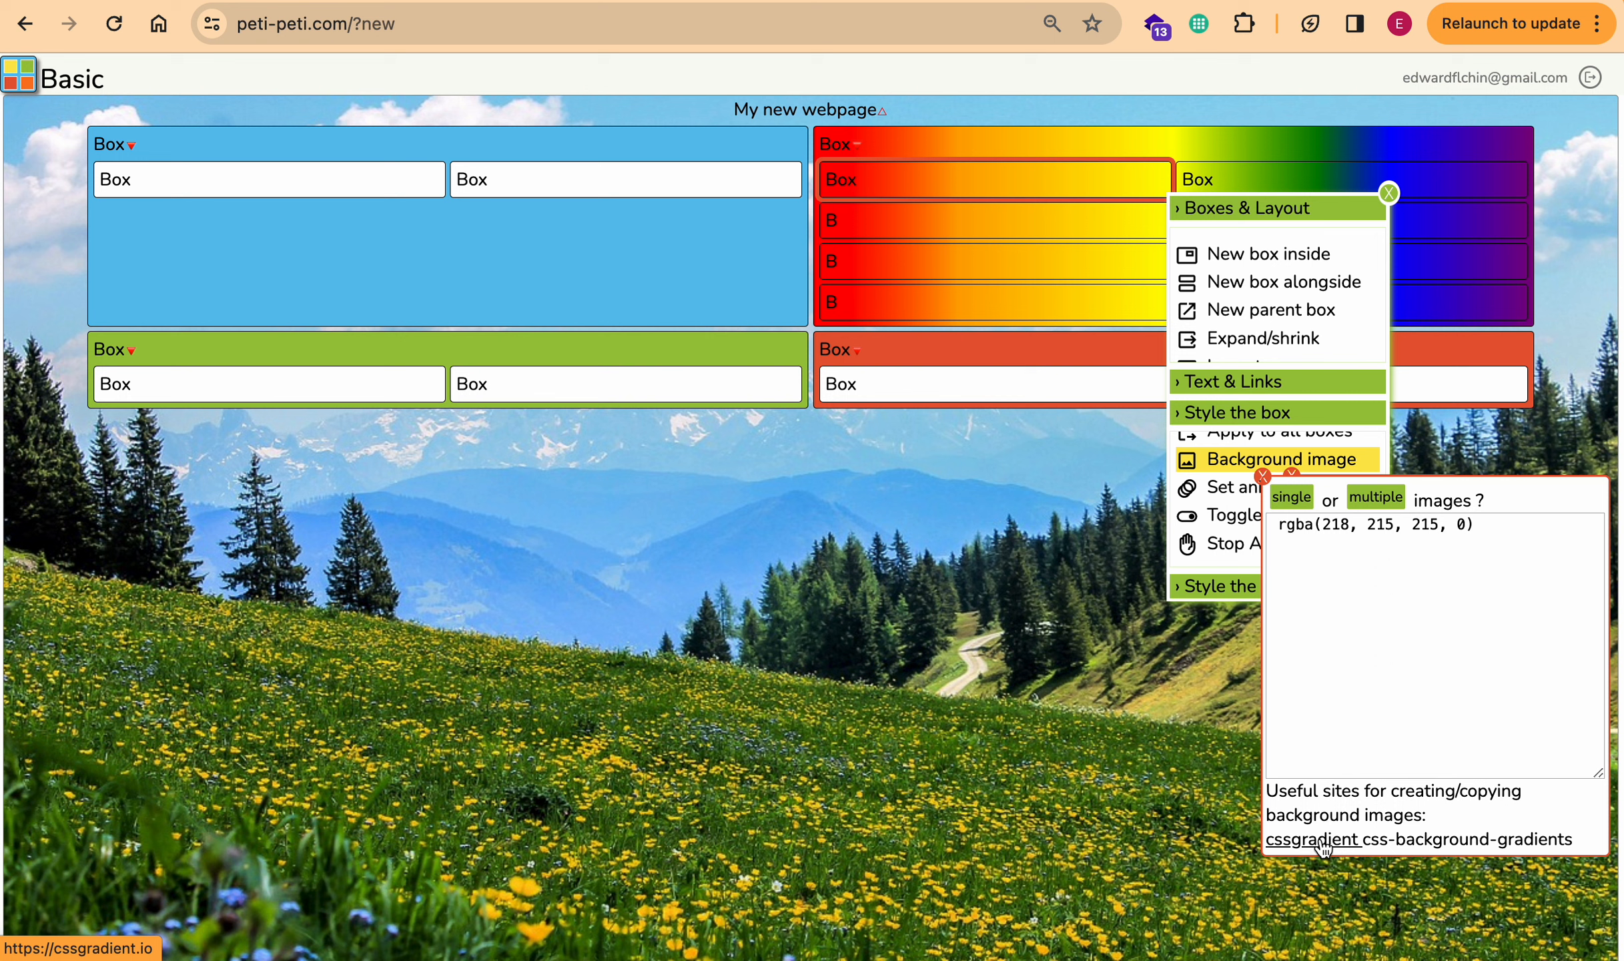
left_click(1262, 476)
left_click(1388, 194)
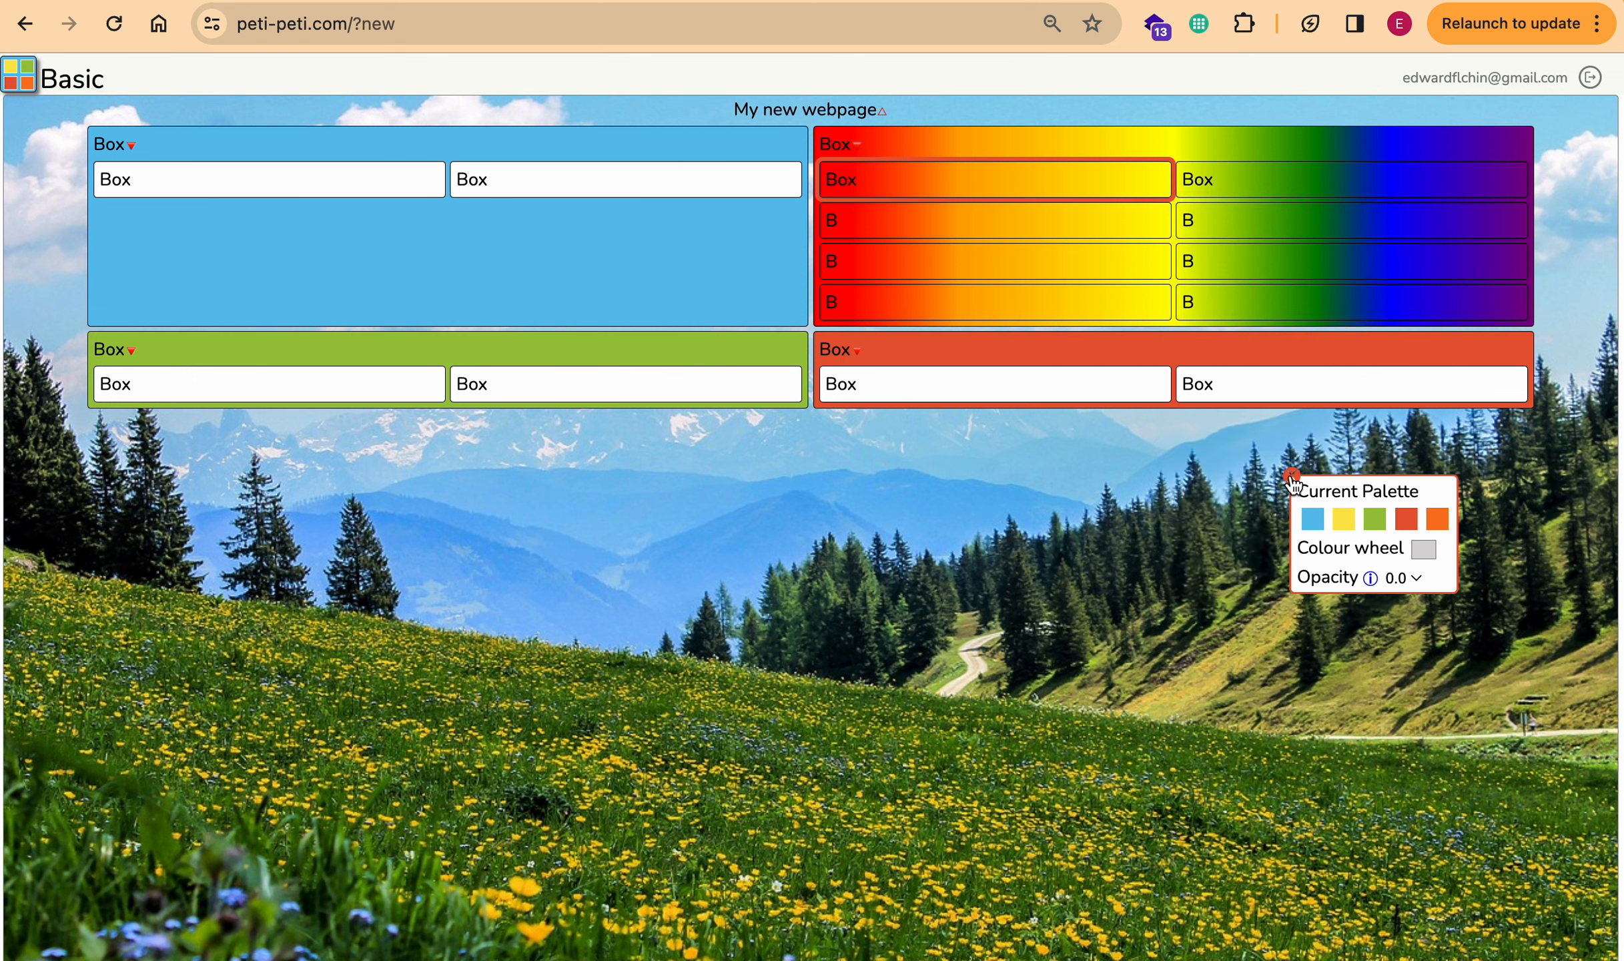
left_click(1291, 477)
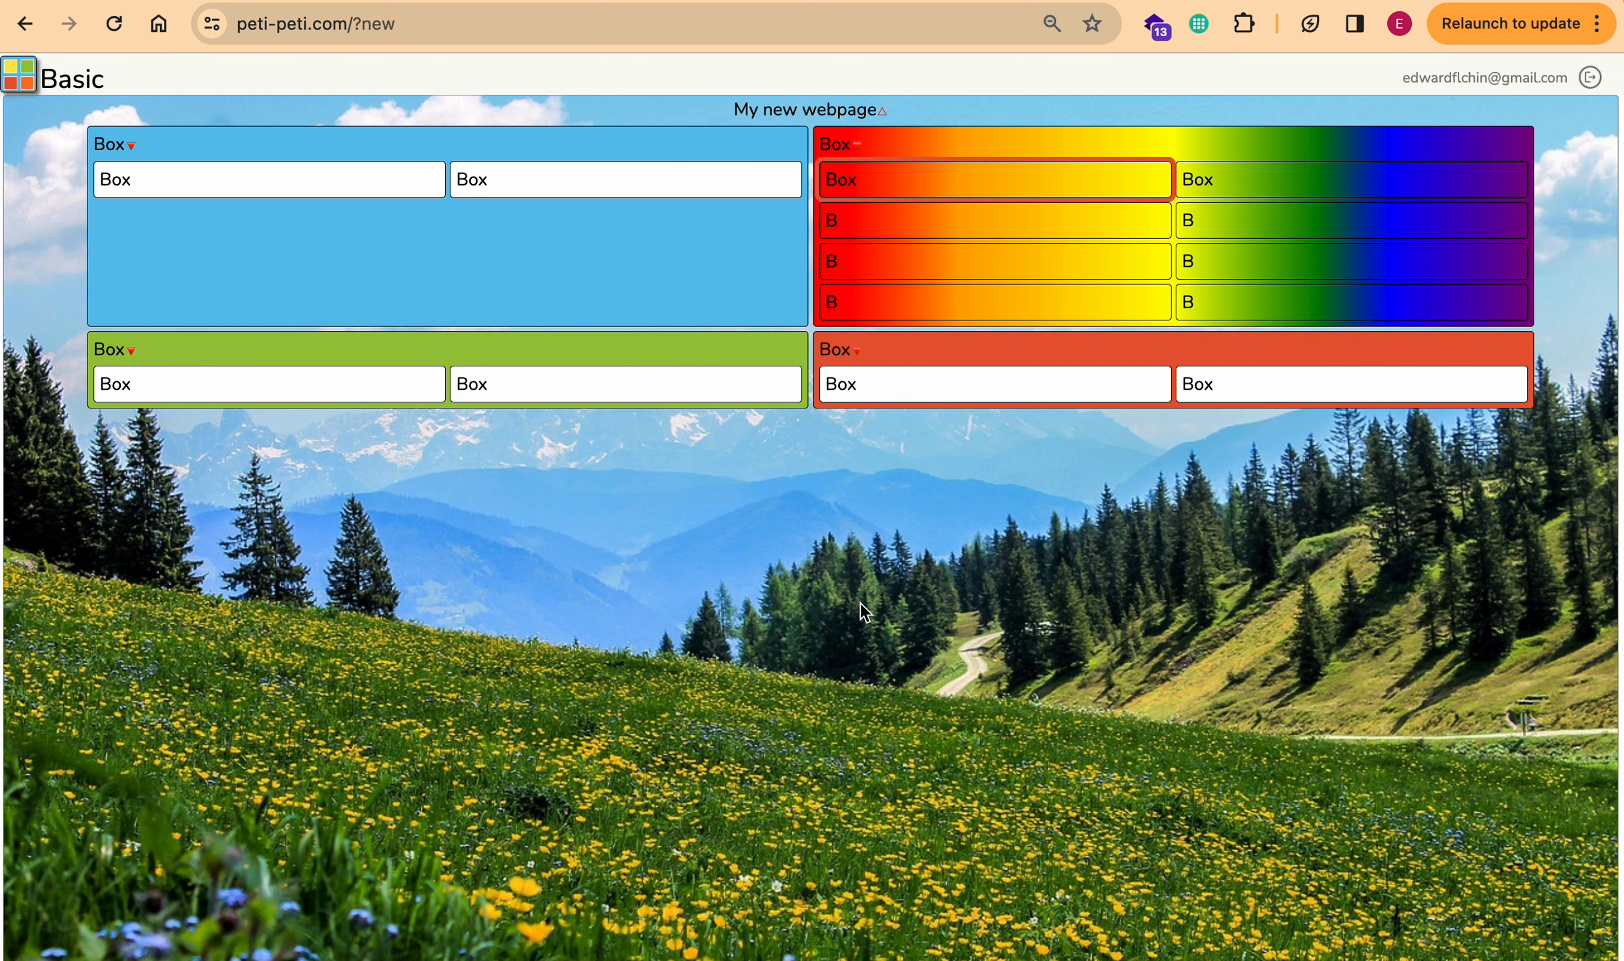